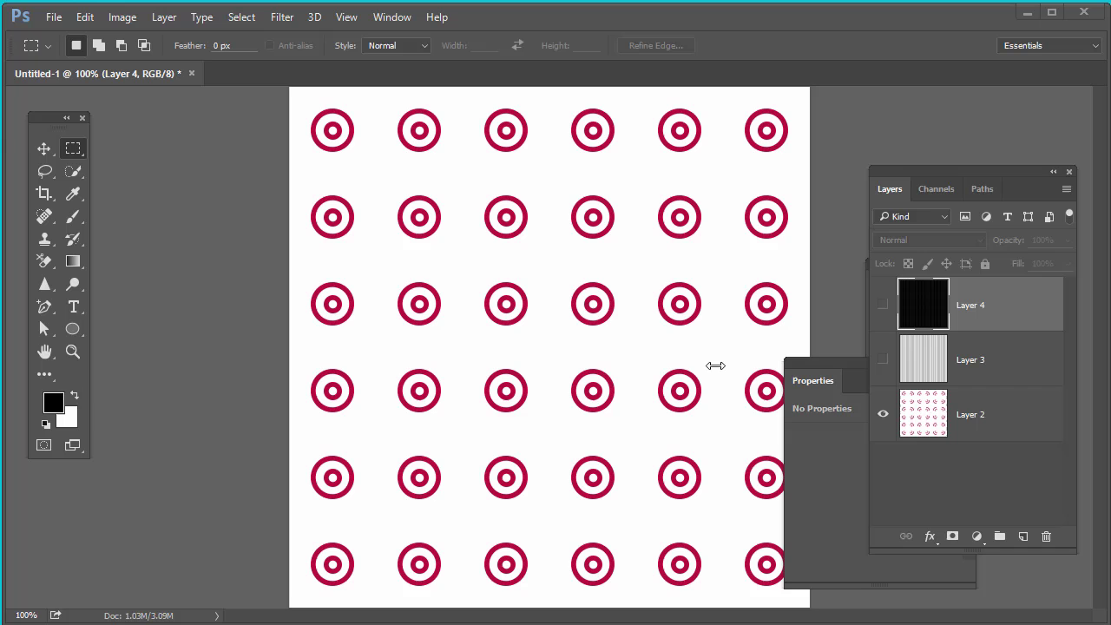
Step: Move the Properties panel aside and turn on visibility for Layer 3 and Layer 4
left_click_drag(826, 366, 773, 463)
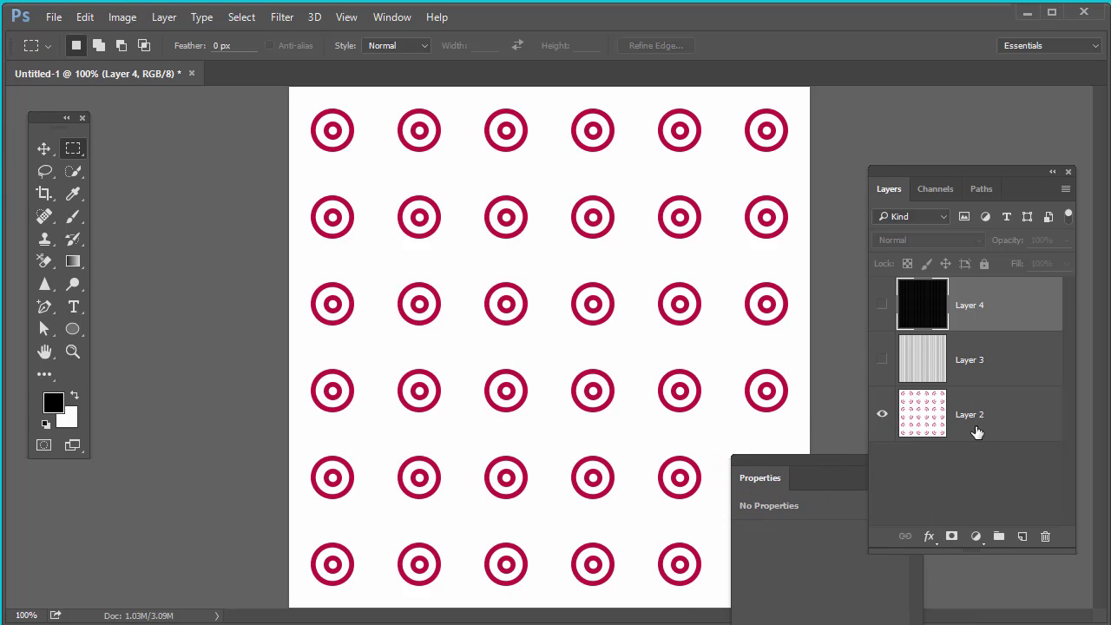
left_click(981, 425)
left_click(883, 363)
left_click(980, 365)
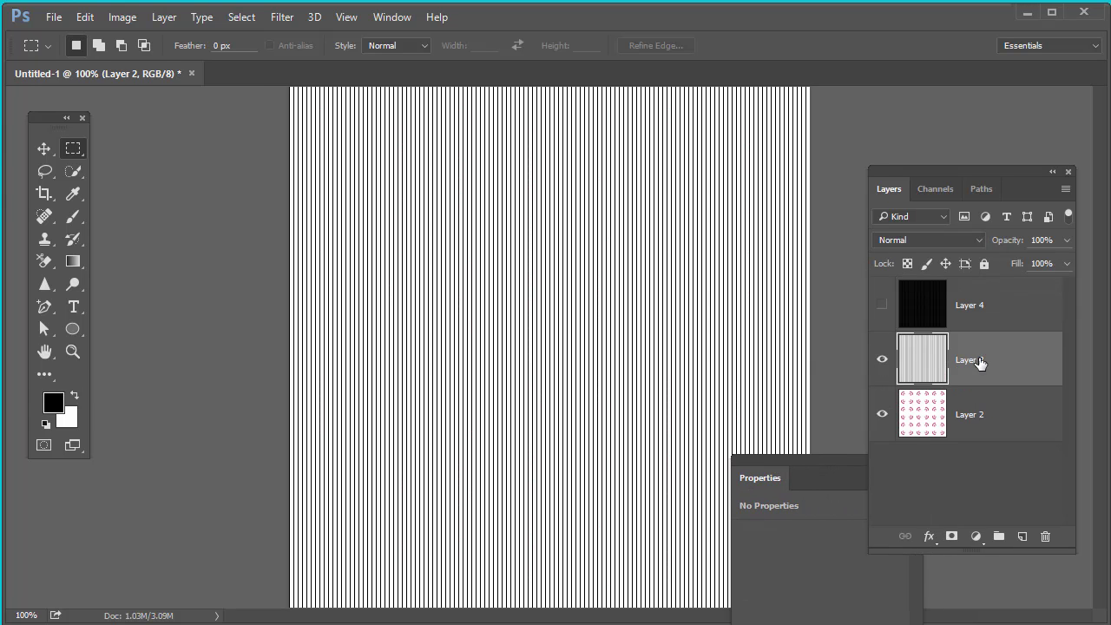
left_click(883, 305)
left_click(962, 305)
Step: Briefly hide Layer 3 to check the circles, then show Layers 3 and 4 again
left_click(883, 306)
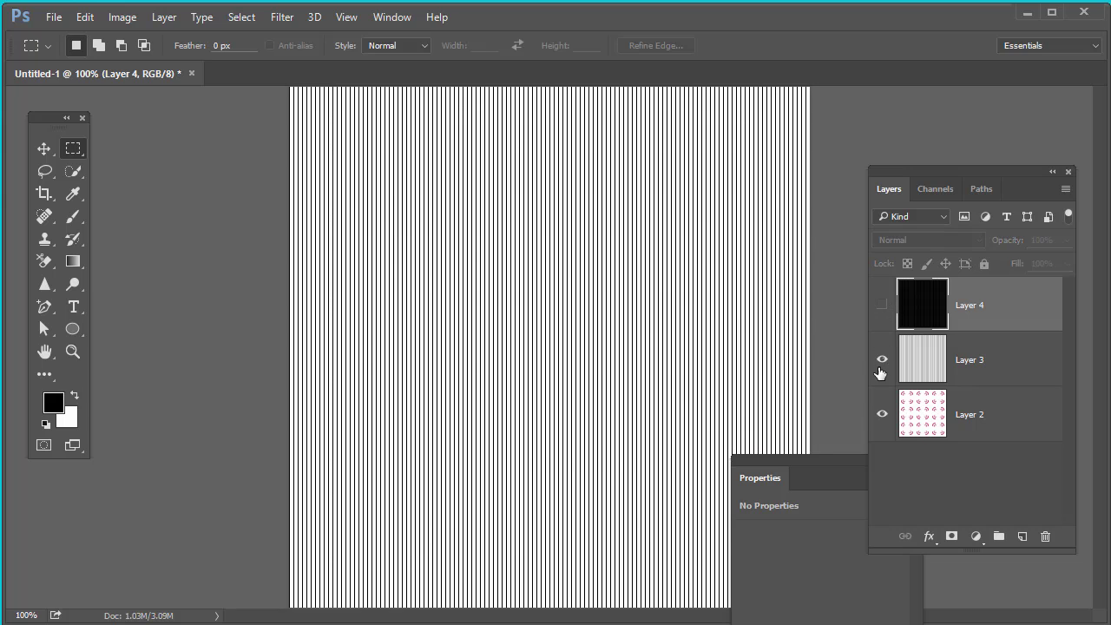
left_click(883, 360)
left_click(883, 360)
left_click(883, 305)
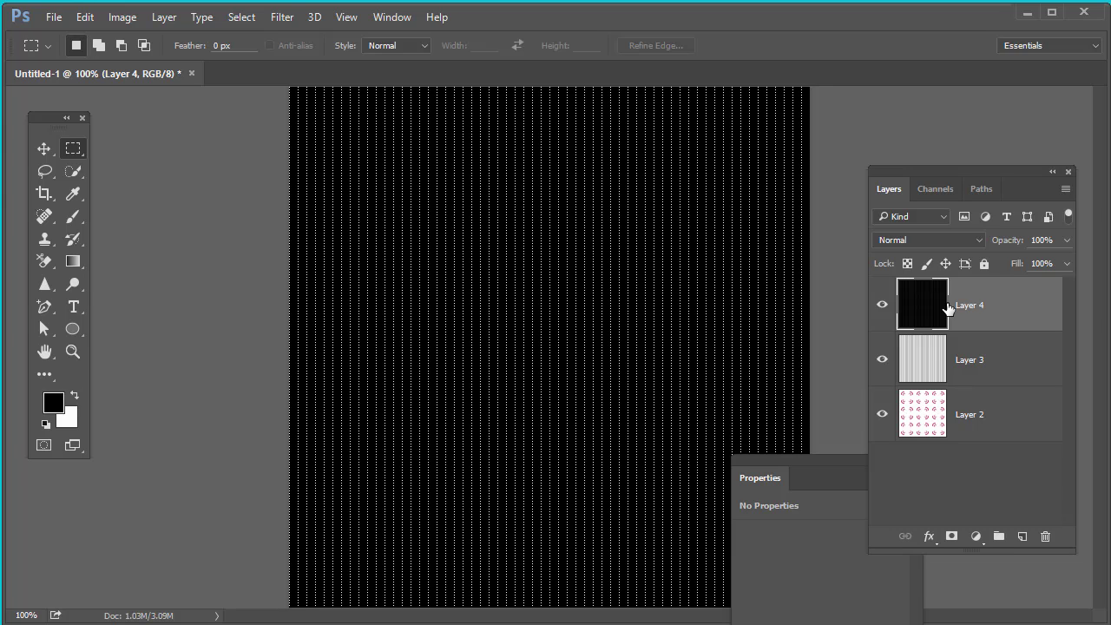
left_click(981, 364)
left_click(997, 316)
left_click(985, 373)
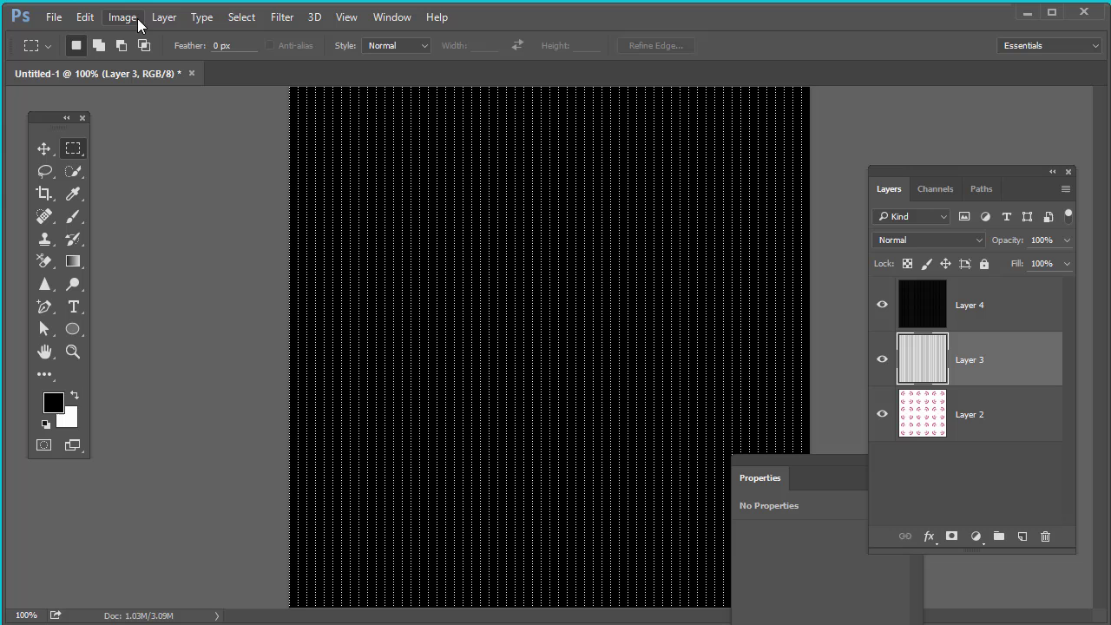
right_click(1013, 312)
left_click(707, 116)
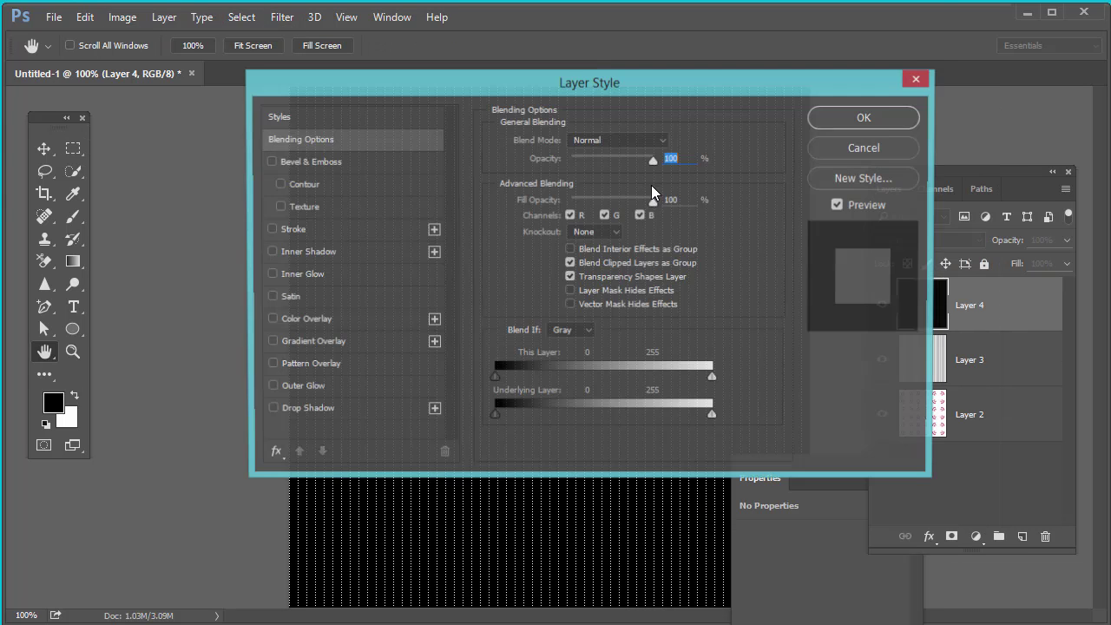
left_click(378, 365)
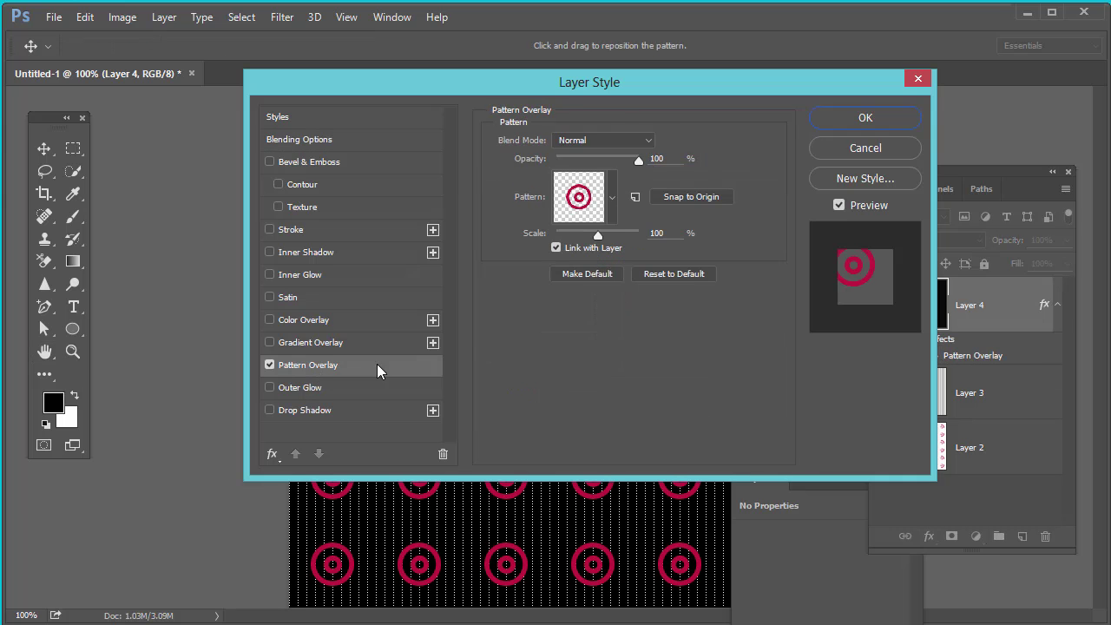
left_click(615, 199)
left_click(504, 253)
scroll(530, 287, "up", 3)
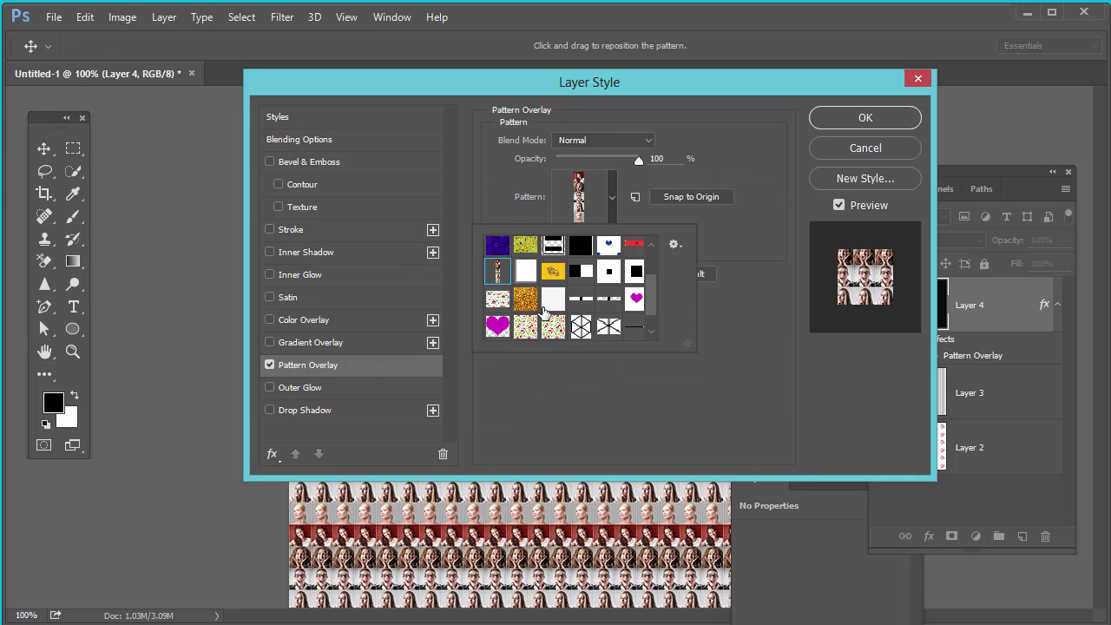
left_click(499, 250)
left_click(499, 304)
left_click(526, 305)
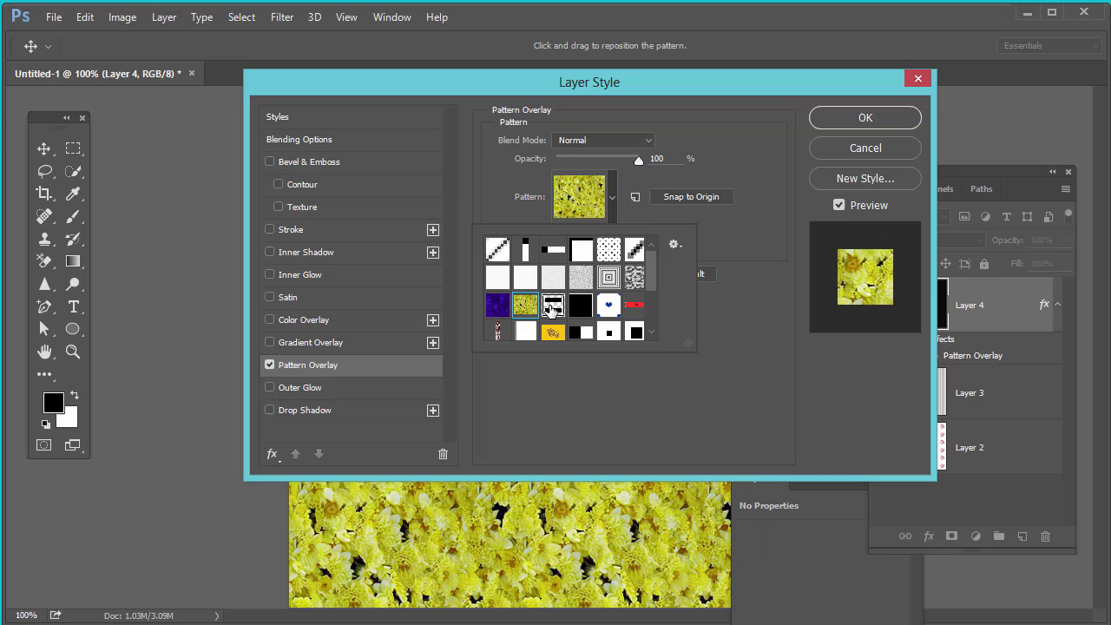
left_click(553, 305)
left_click(581, 305)
left_click(526, 305)
left_click(498, 304)
left_click(554, 333)
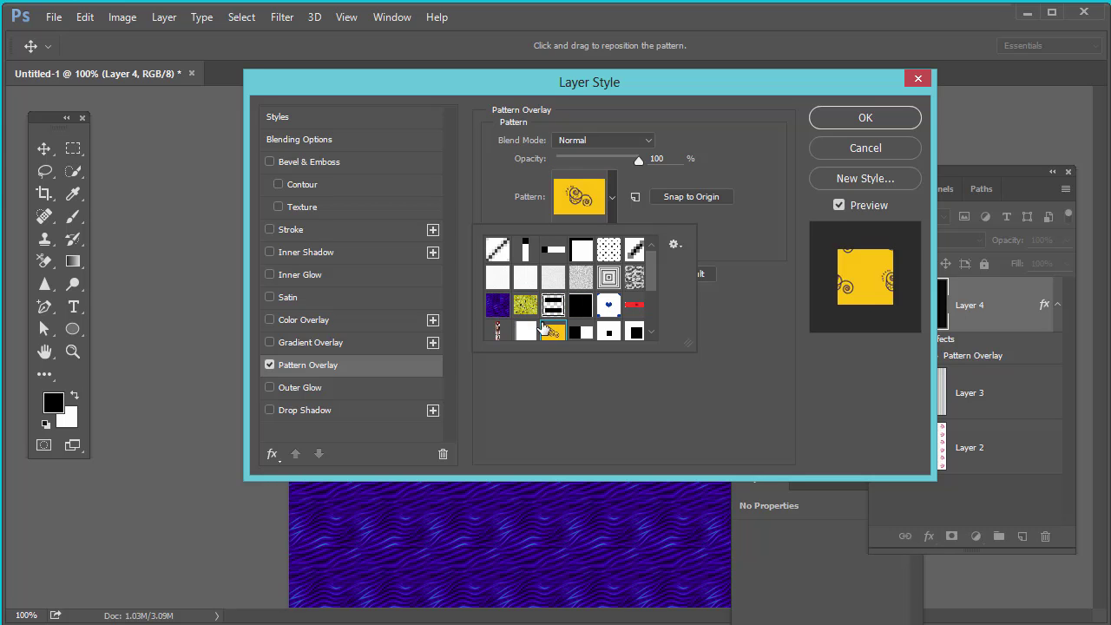
left_click(581, 305)
left_click(553, 277)
left_click(581, 304)
left_click(609, 250)
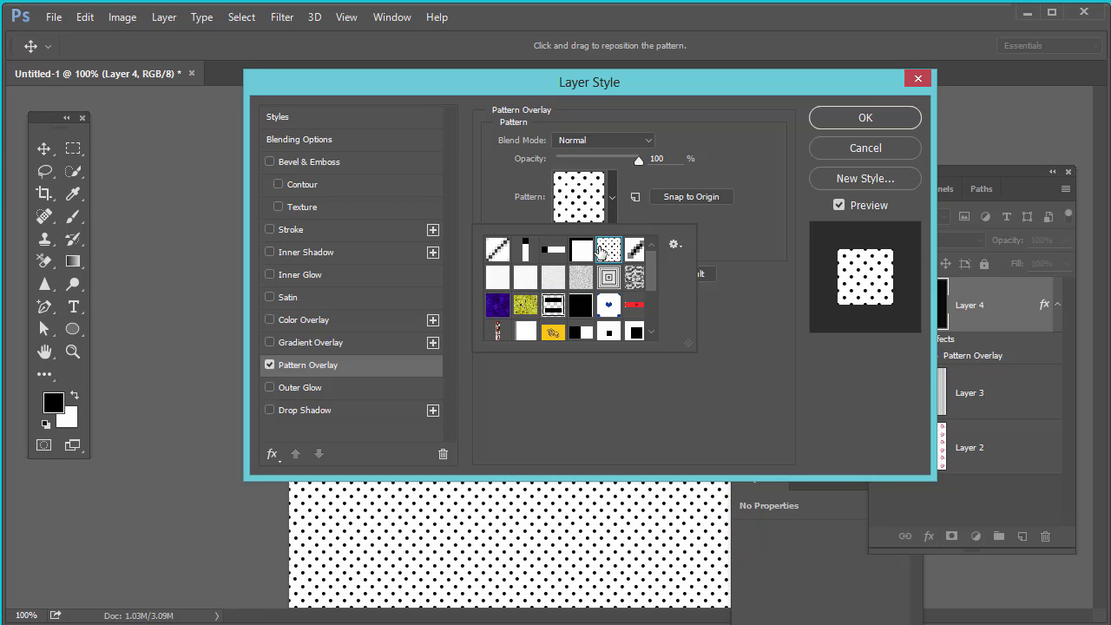
left_click(841, 154)
left_click(840, 155)
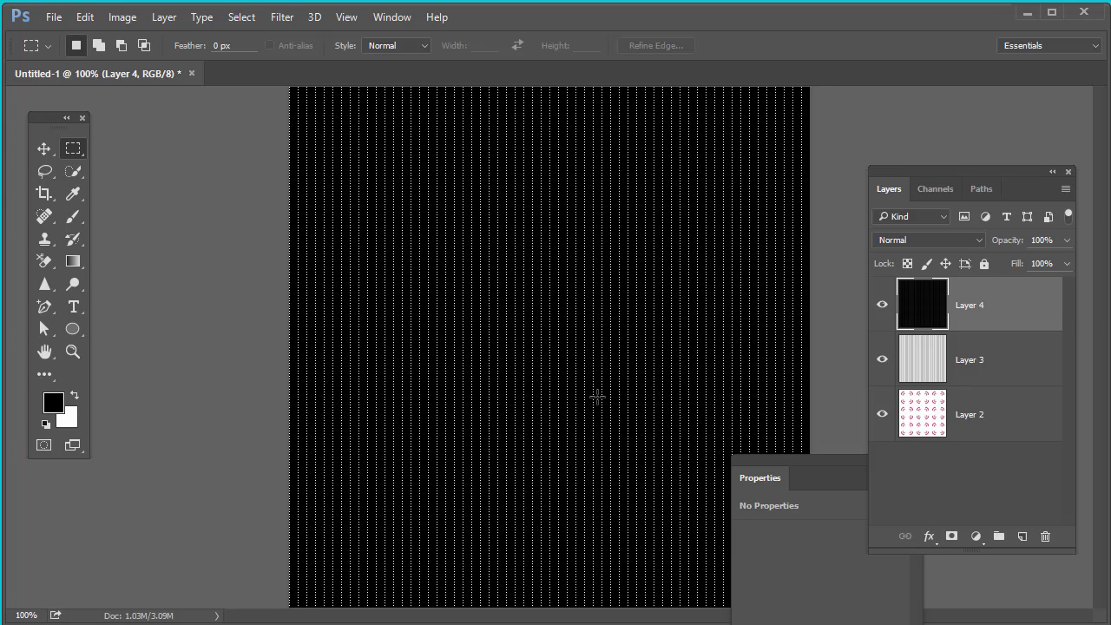
Step: Float the striped Untitled-1 document in its own window and minimize it
left_click(979, 355)
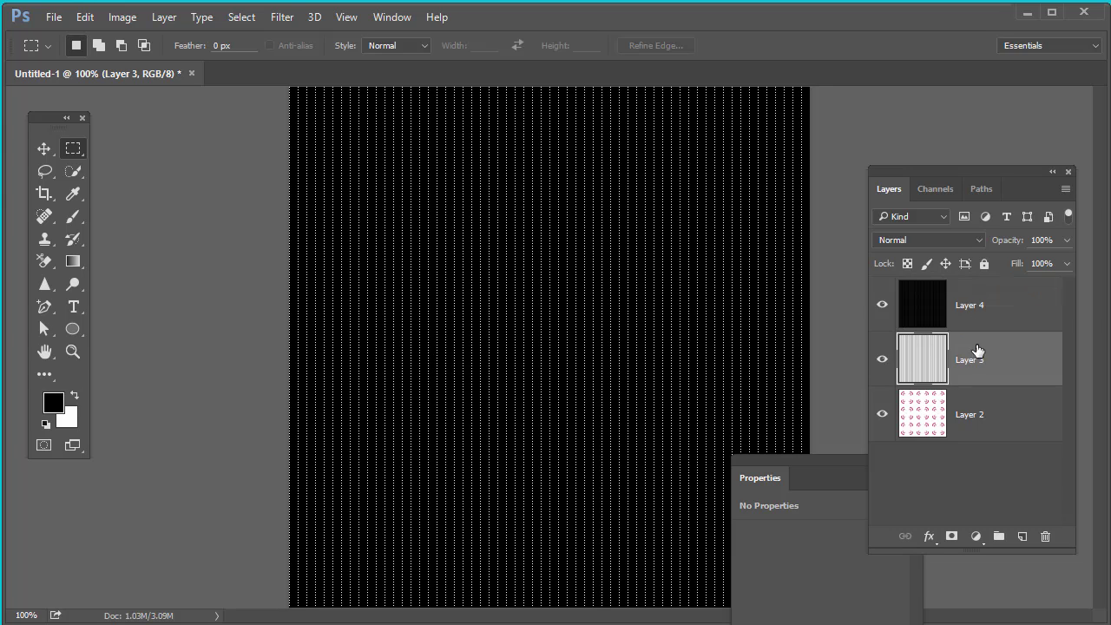
left_click(976, 321)
left_click(987, 426)
left_click(981, 382)
left_click(973, 305)
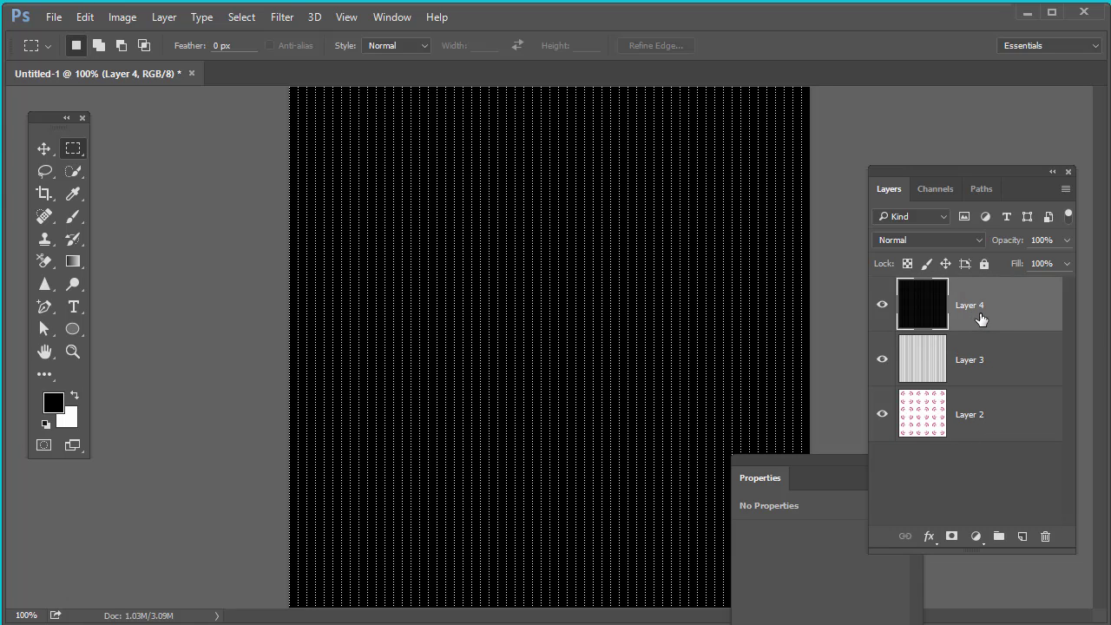
left_click_drag(103, 82, 143, 121)
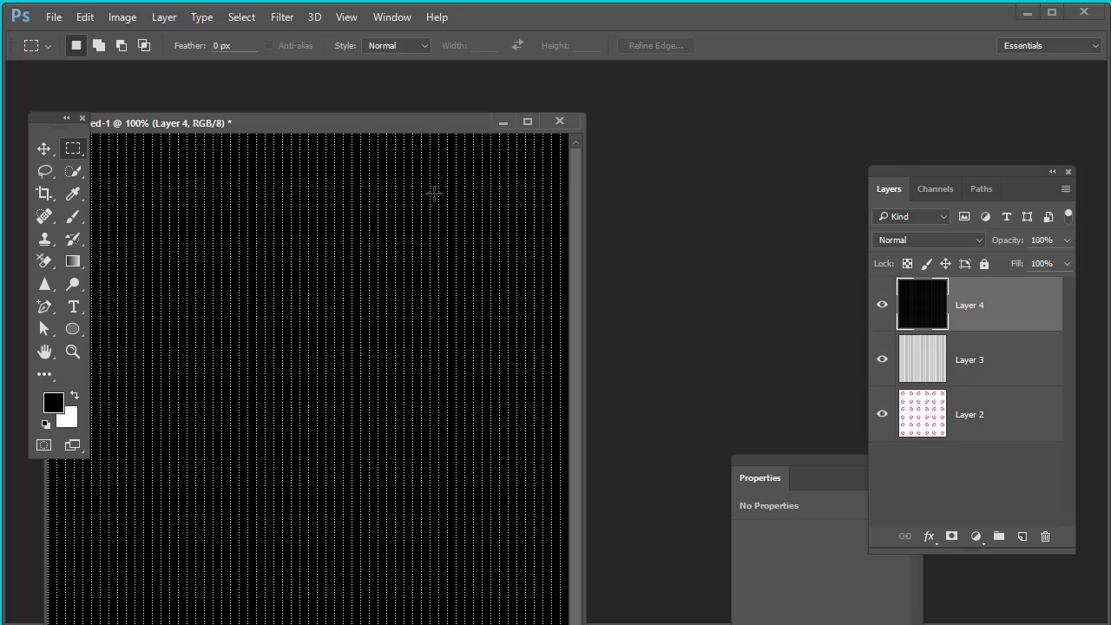
left_click(503, 123)
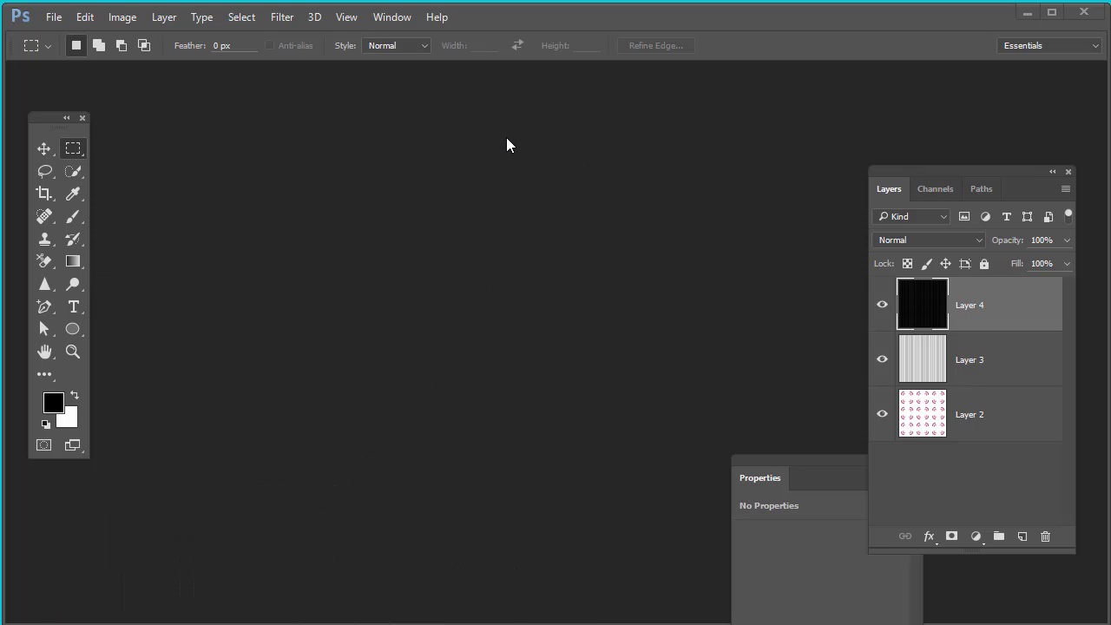
Step: Create a new document 100 pixels wide and 100 pixels high via File > New
left_click(53, 16)
left_click(55, 35)
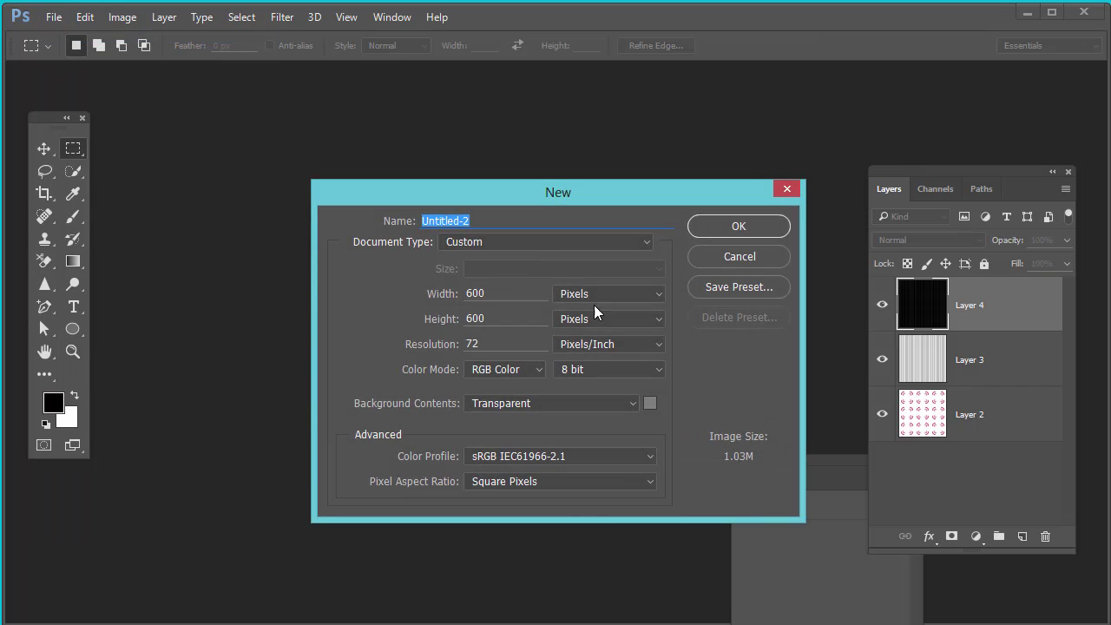
key("Tab")
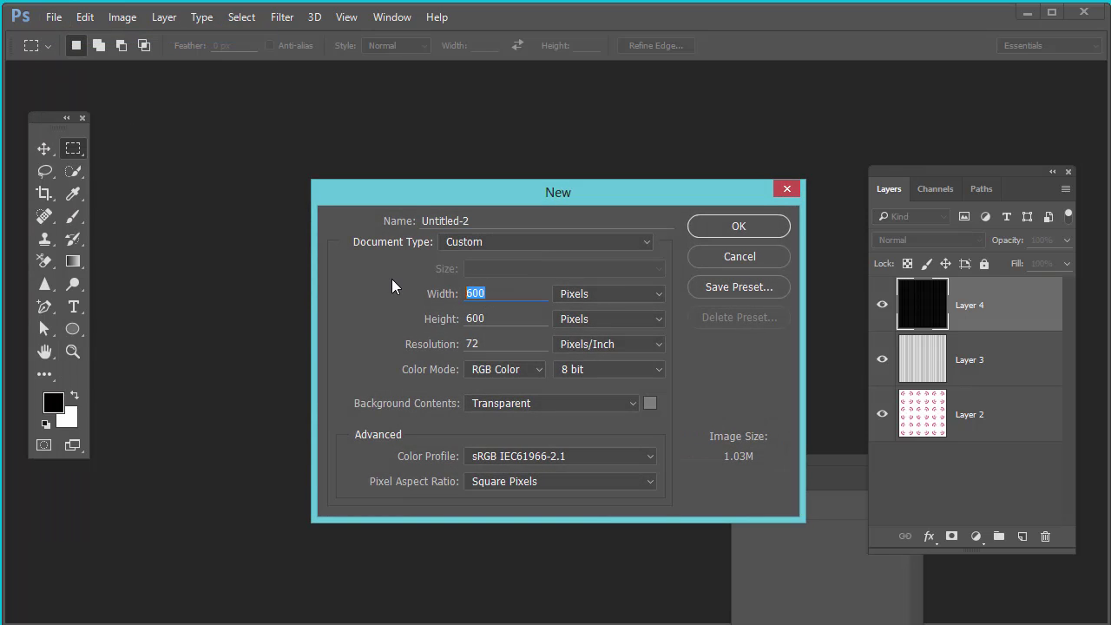
type("100")
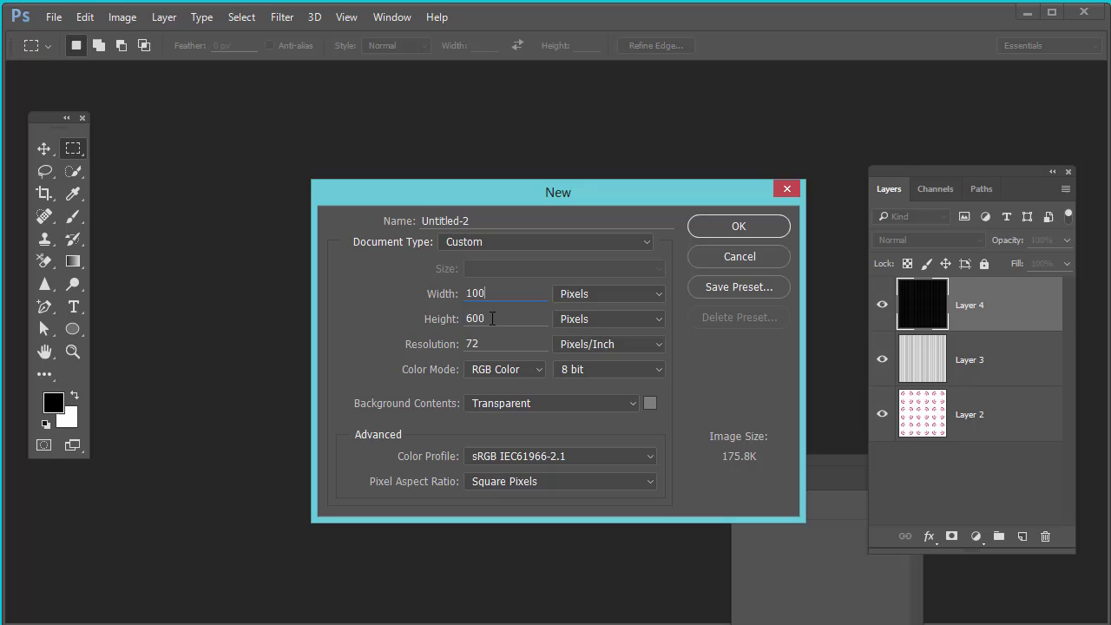
key("Tab")
type("100")
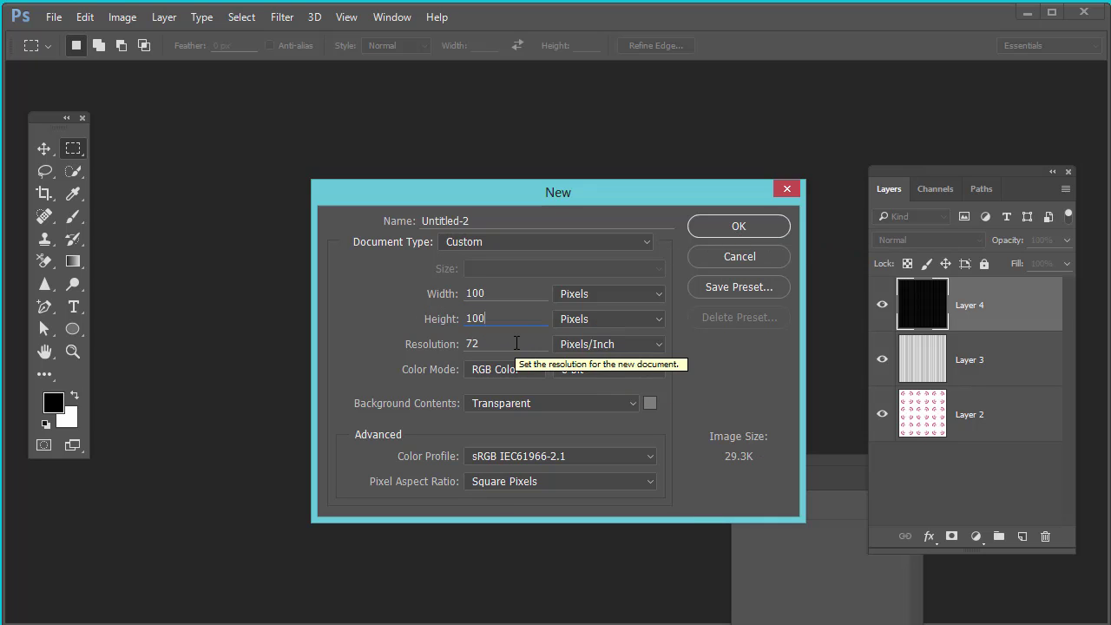
key("Tab")
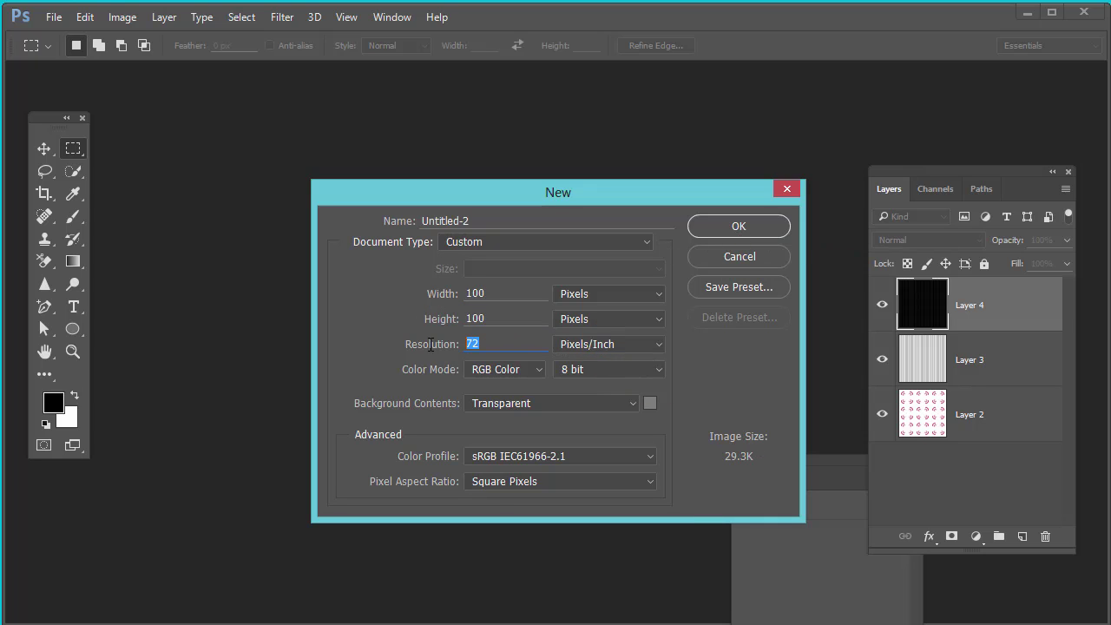
left_click(752, 226)
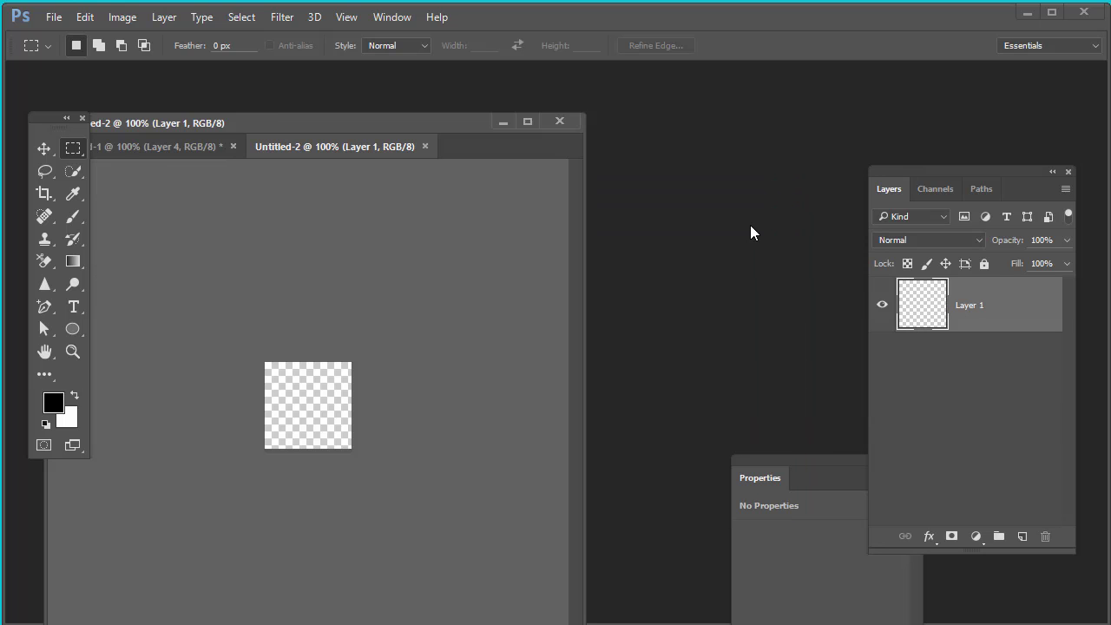
Step: Zoom the new canvas to 500% and draw a large ellipse near its centre
left_click_drag(274, 118, 444, 106)
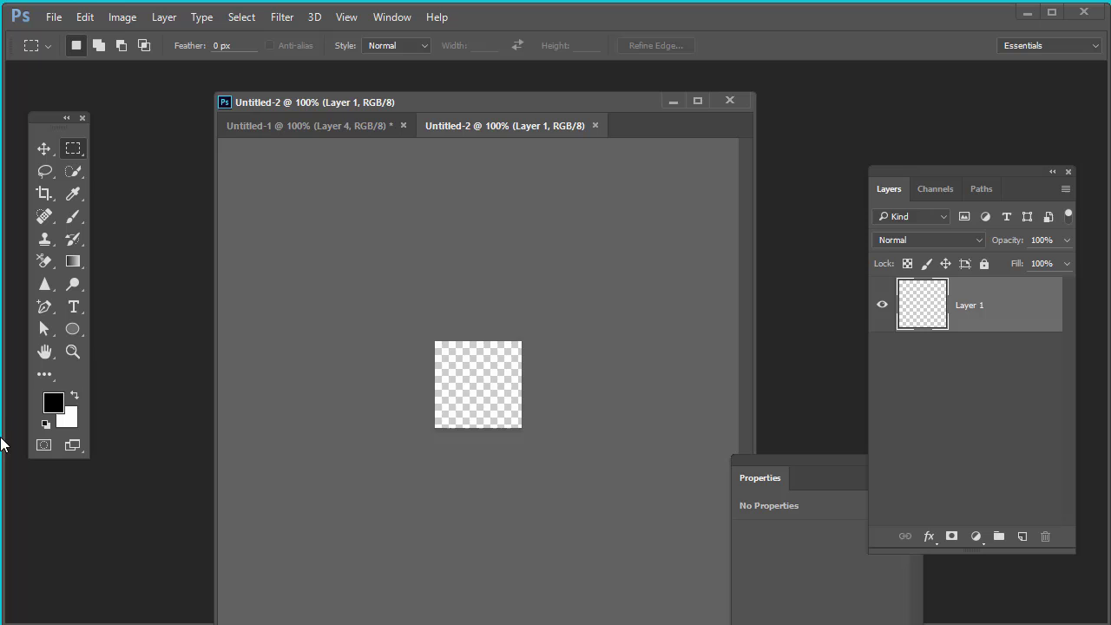
left_click(75, 327)
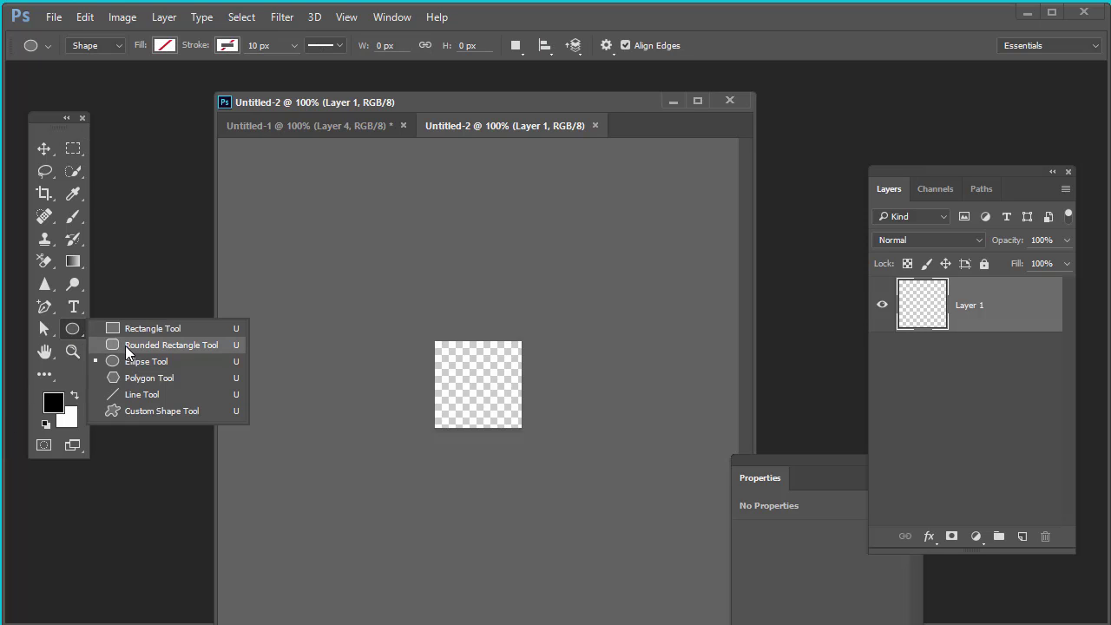
left_click(147, 376)
key("v")
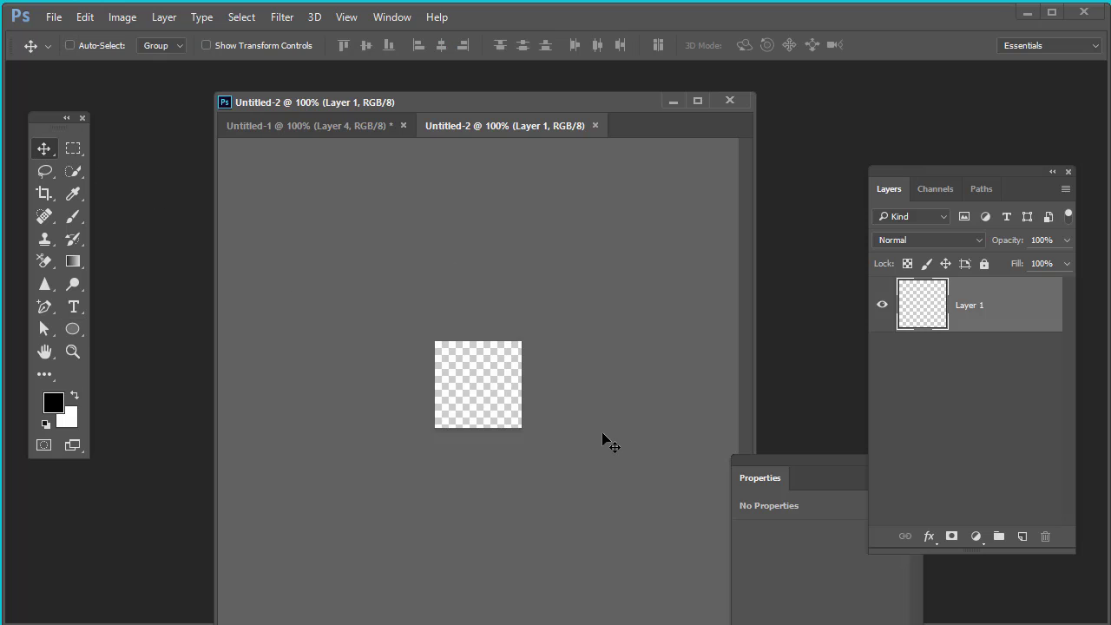
key("ctrl+plus")
key("ctrl+plus")
key("ctrl+plus")
key("ctrl+plus")
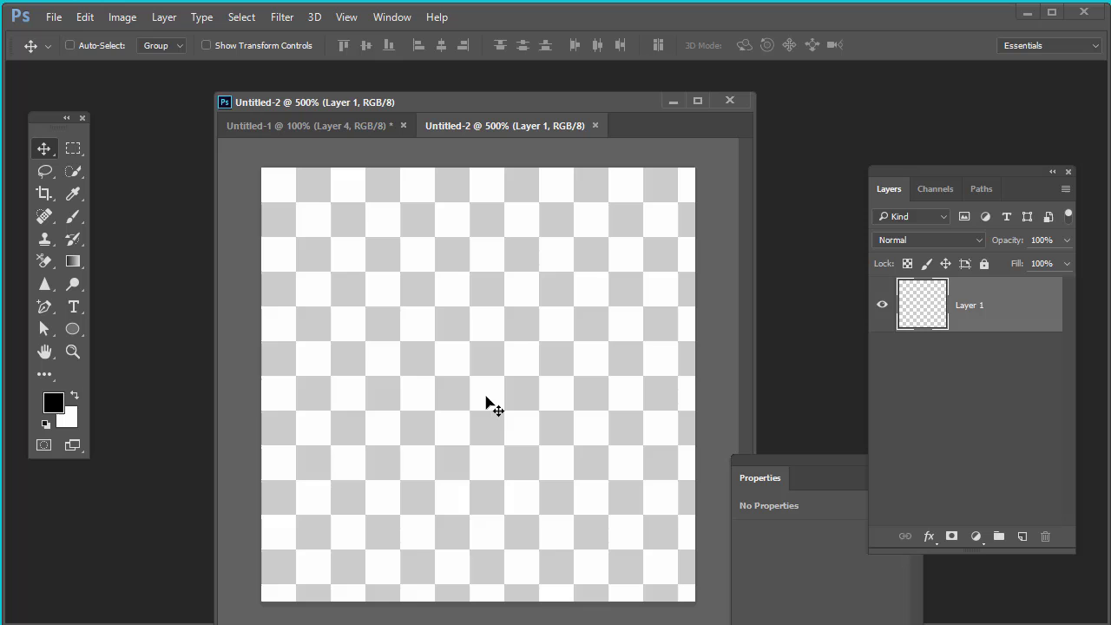
left_click(72, 329)
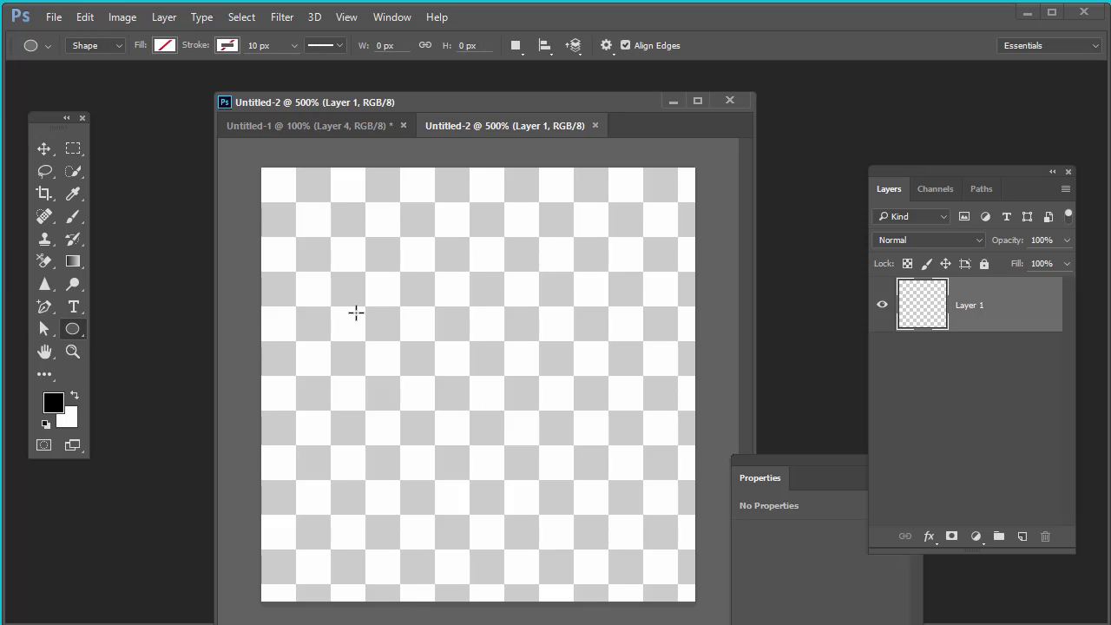
left_click_drag(322, 226, 551, 437)
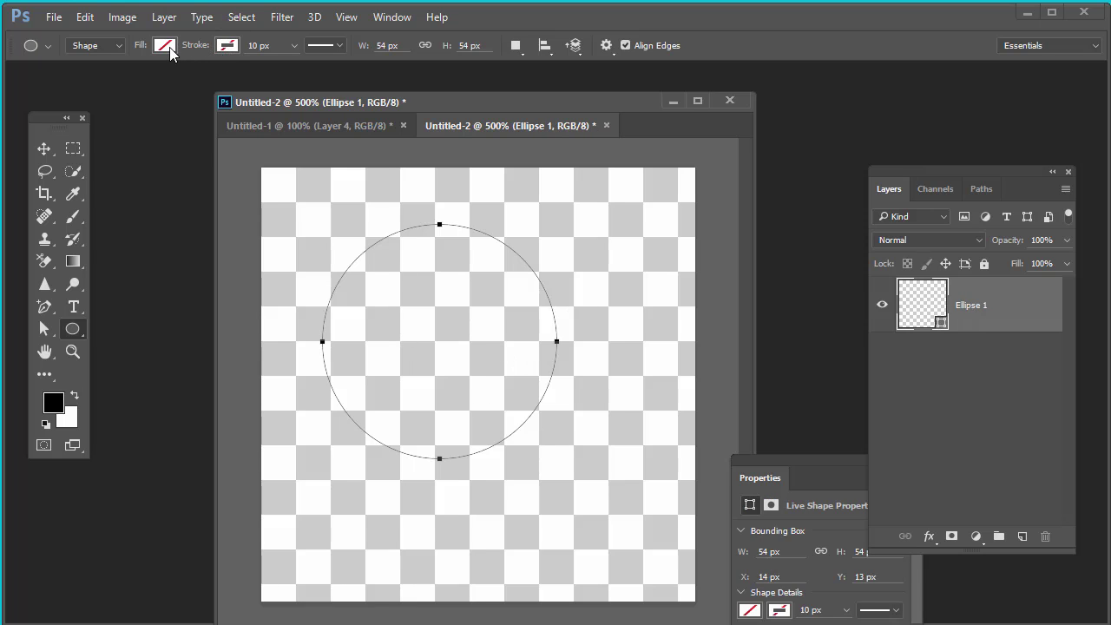
Step: Set the ring's stroke colour to crimson and drag it toward the canvas centre
left_click(231, 47)
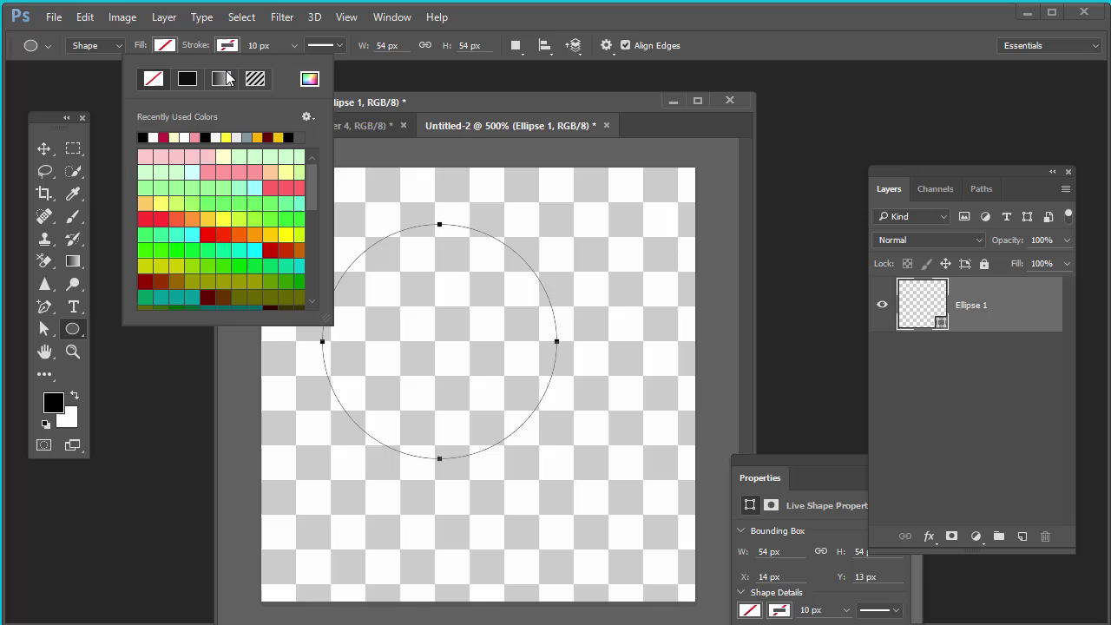
left_click(197, 137)
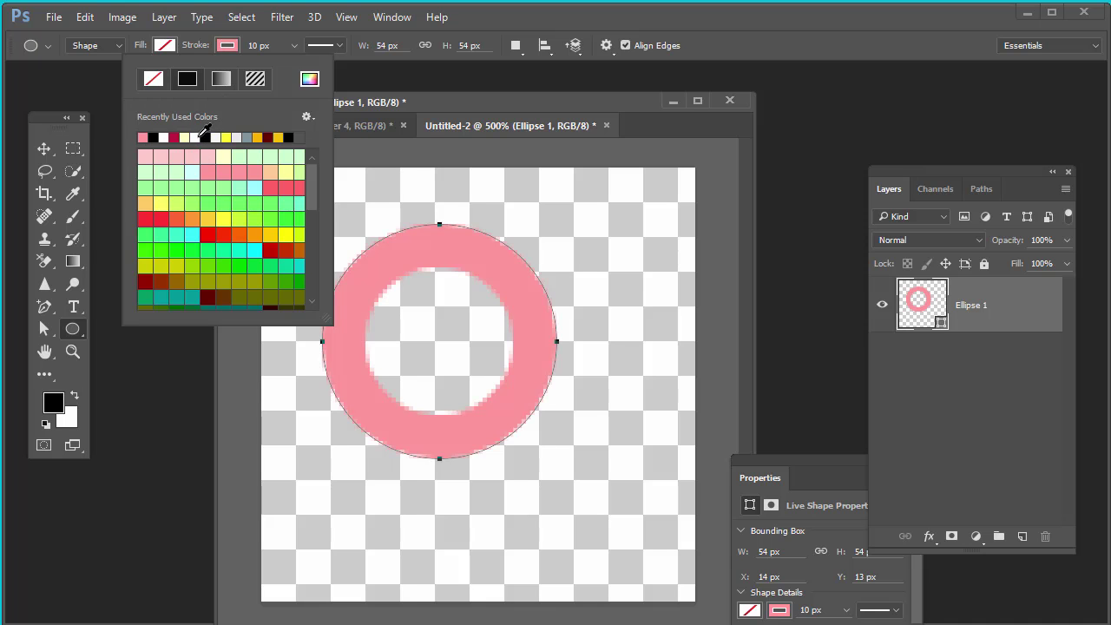
left_click(174, 137)
left_click(44, 149)
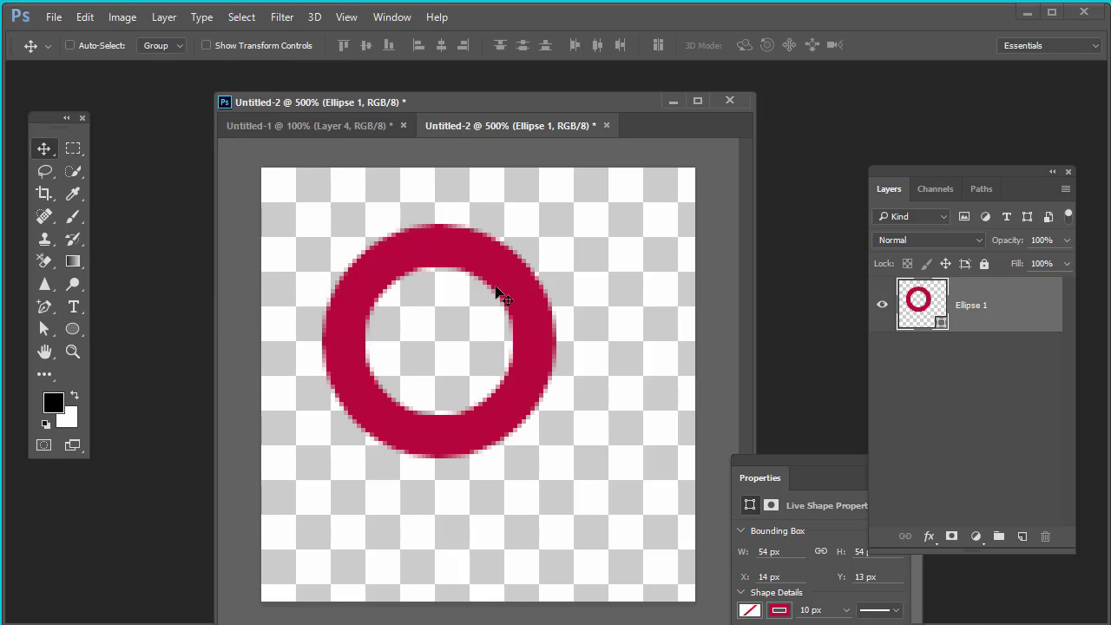
left_click_drag(496, 293, 539, 339)
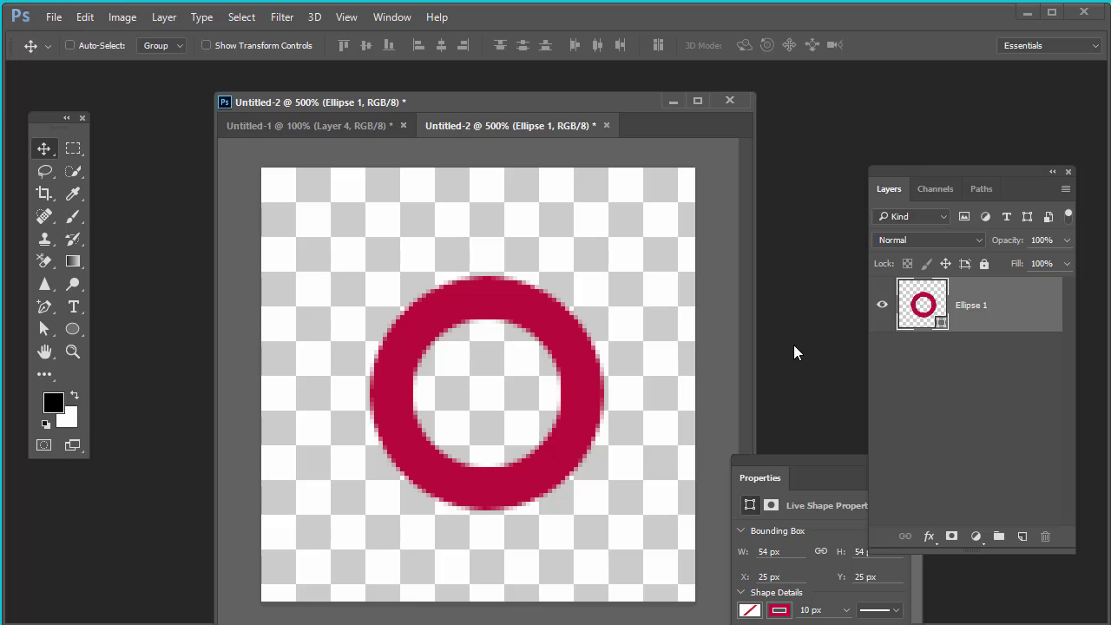
left_click_drag(426, 308, 426, 300)
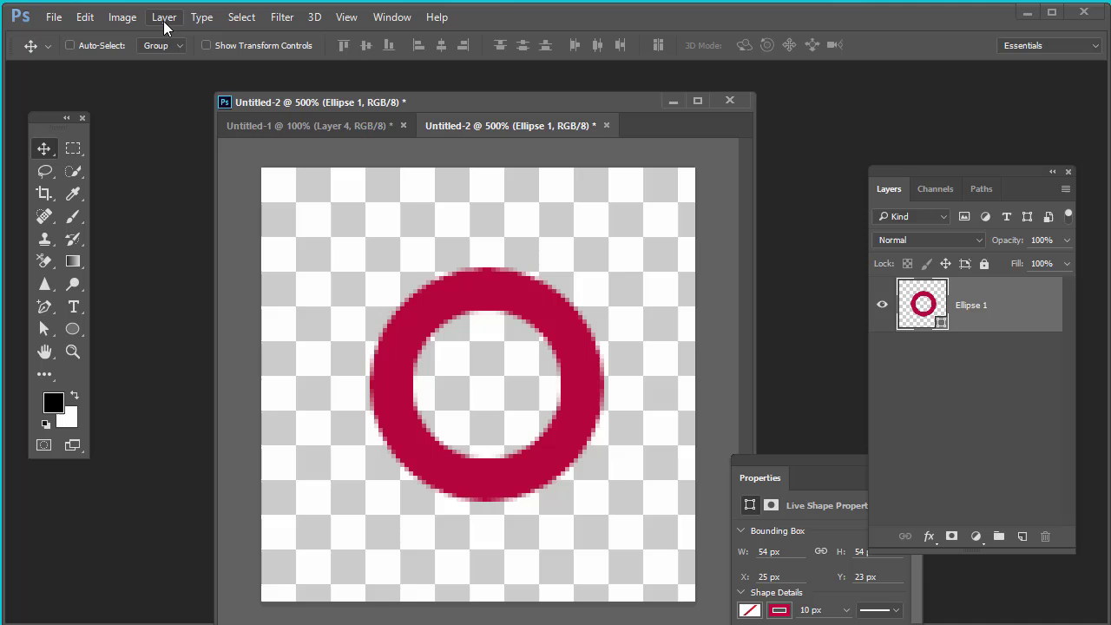
Step: Select all, align the ring to the horizontal centre, and duplicate Ellipse 1 as Ellipse 1 copy
left_click(241, 16)
left_click(245, 32)
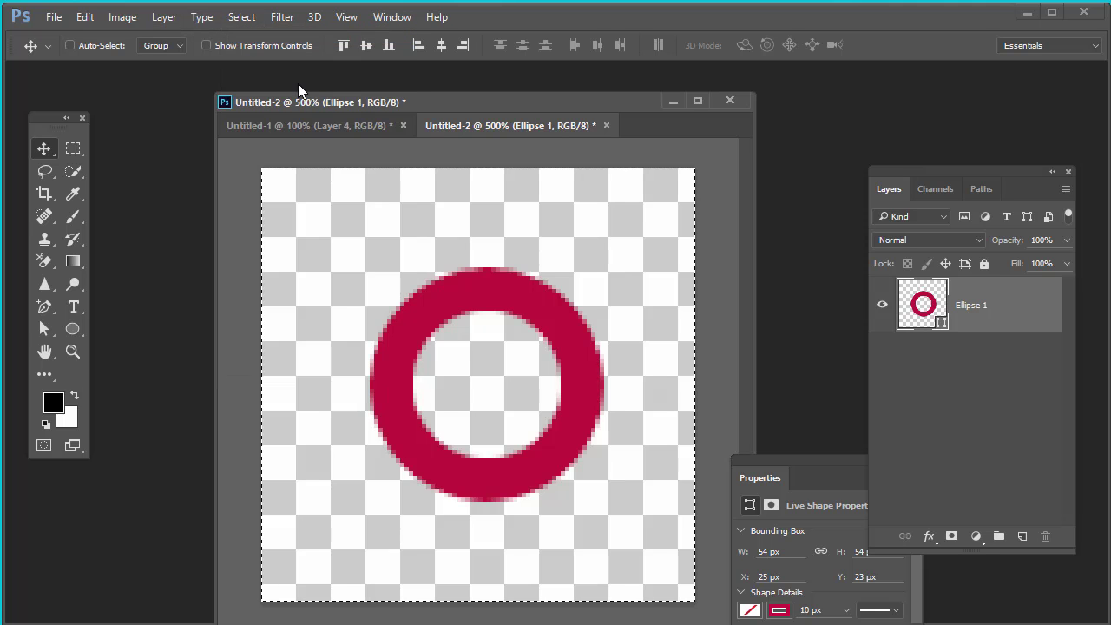
left_click(441, 51)
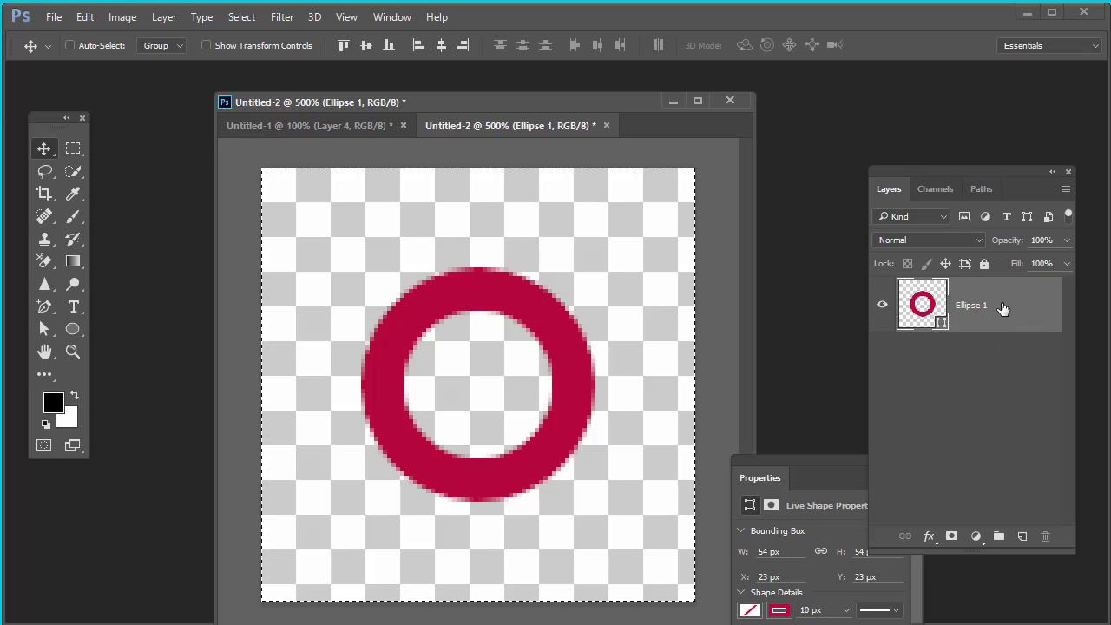
left_click_drag(1004, 310, 1025, 538)
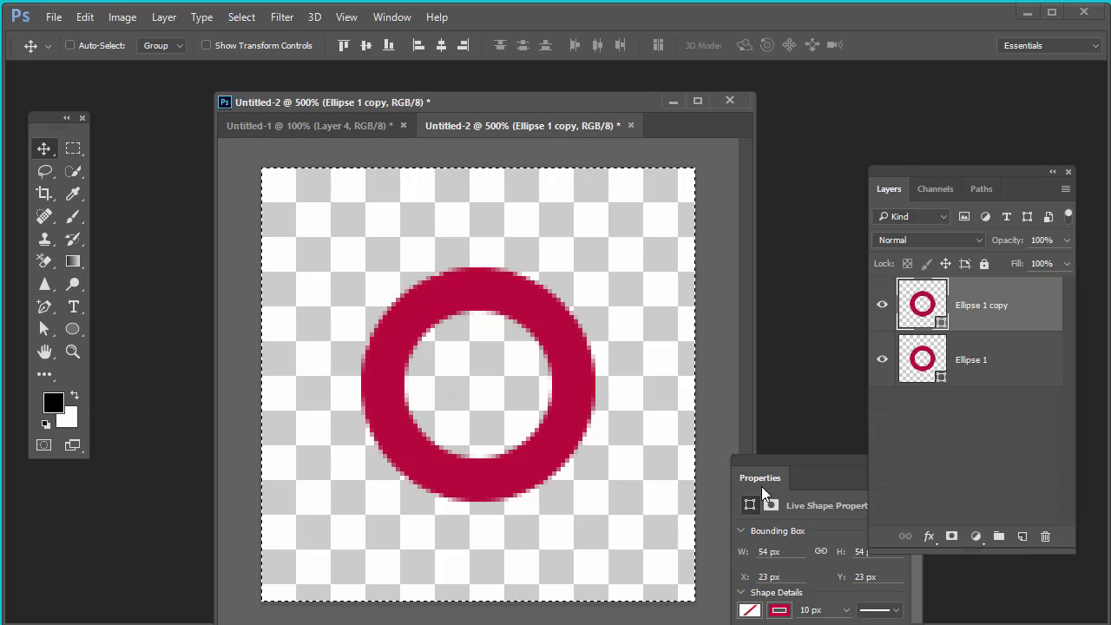
Step: Deselect and scale Ellipse 1 copy to 50% with linked width and height using Free Transform
left_click(241, 17)
left_click(245, 53)
left_click(85, 18)
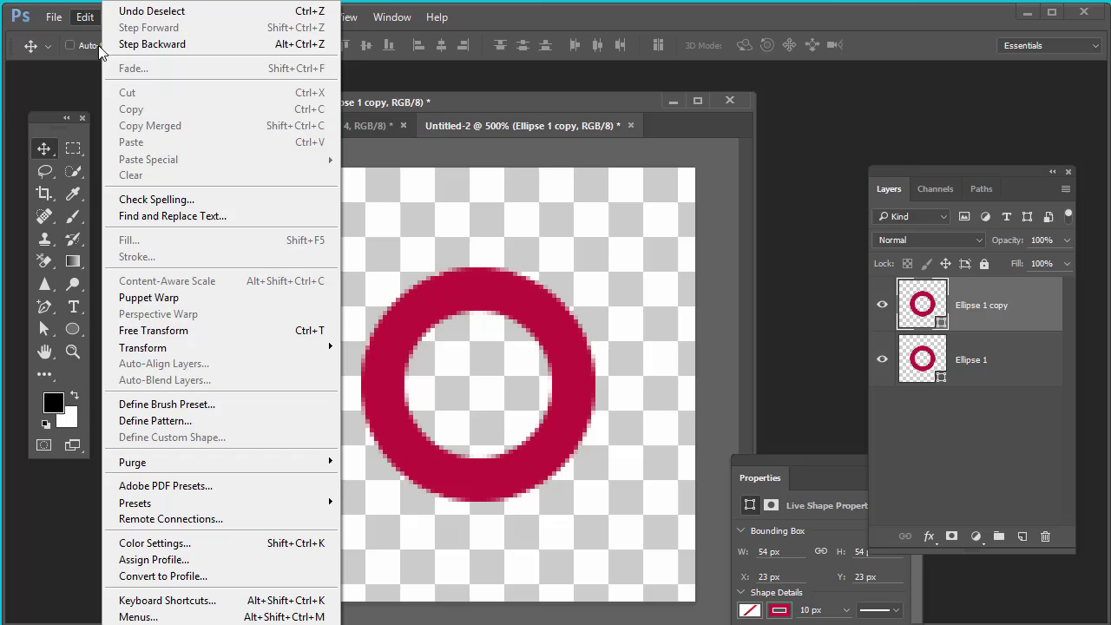
left_click(202, 332)
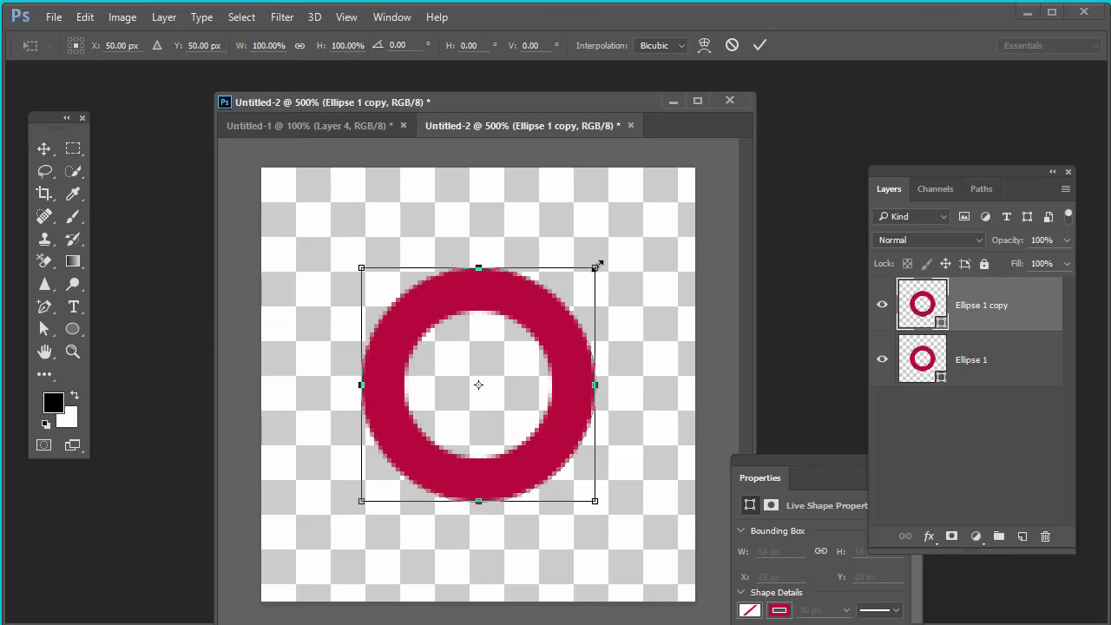
left_click(300, 48)
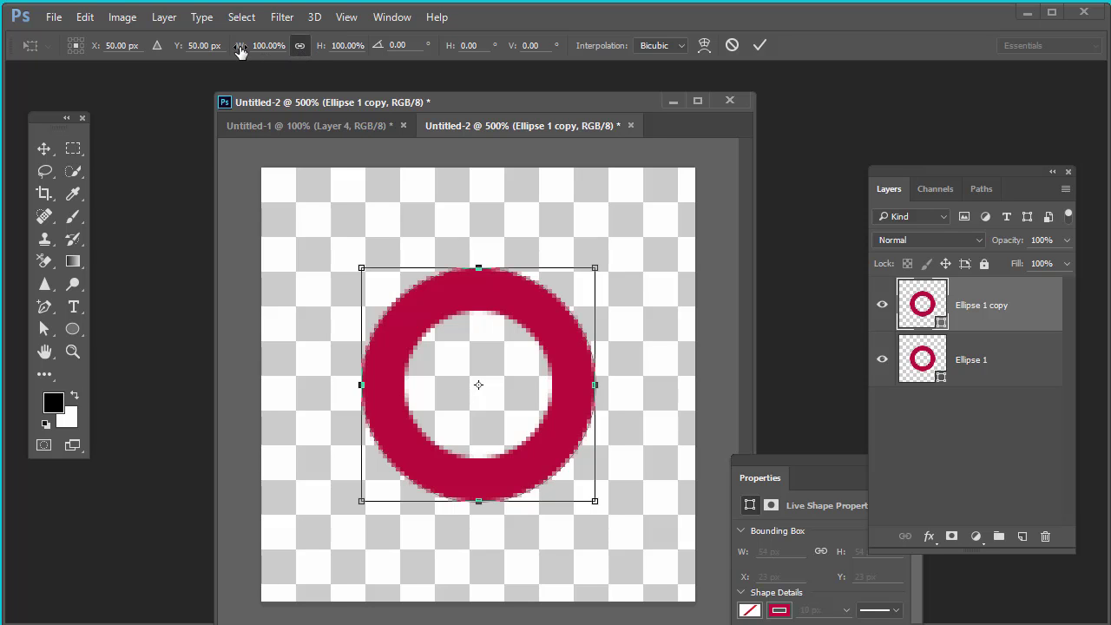
left_click_drag(241, 52, 234, 53)
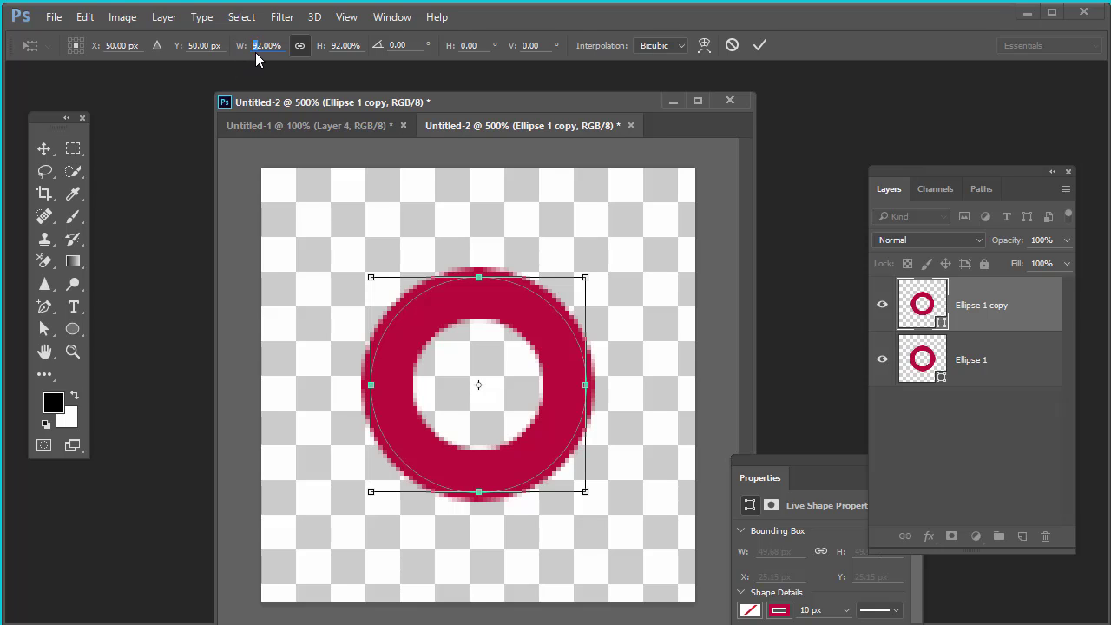
left_click(237, 50)
type("50")
key("Return")
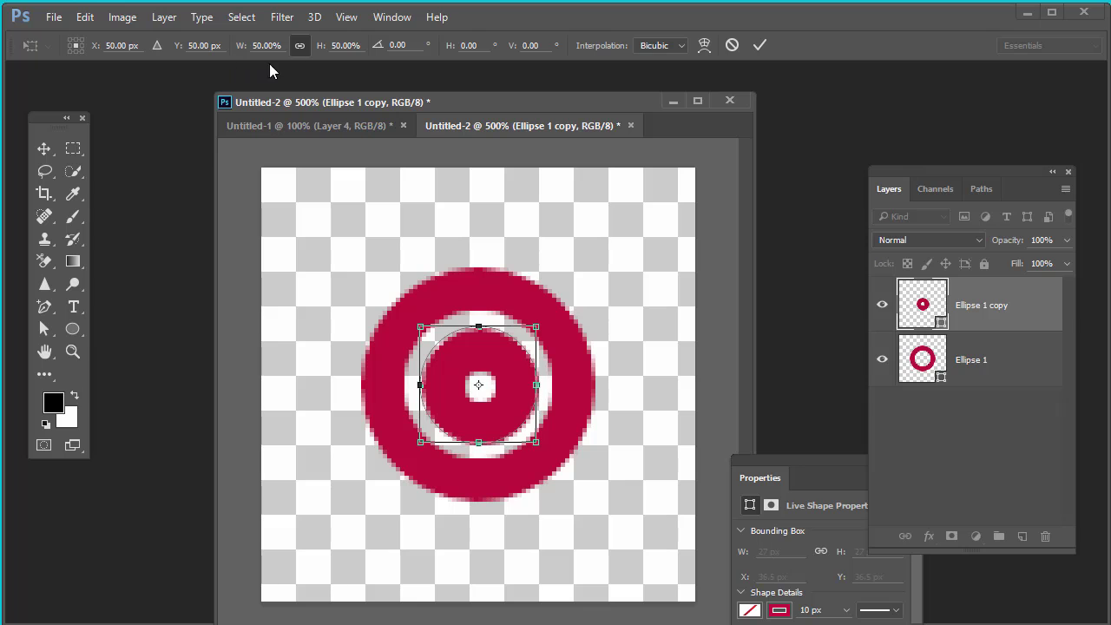
left_click(759, 46)
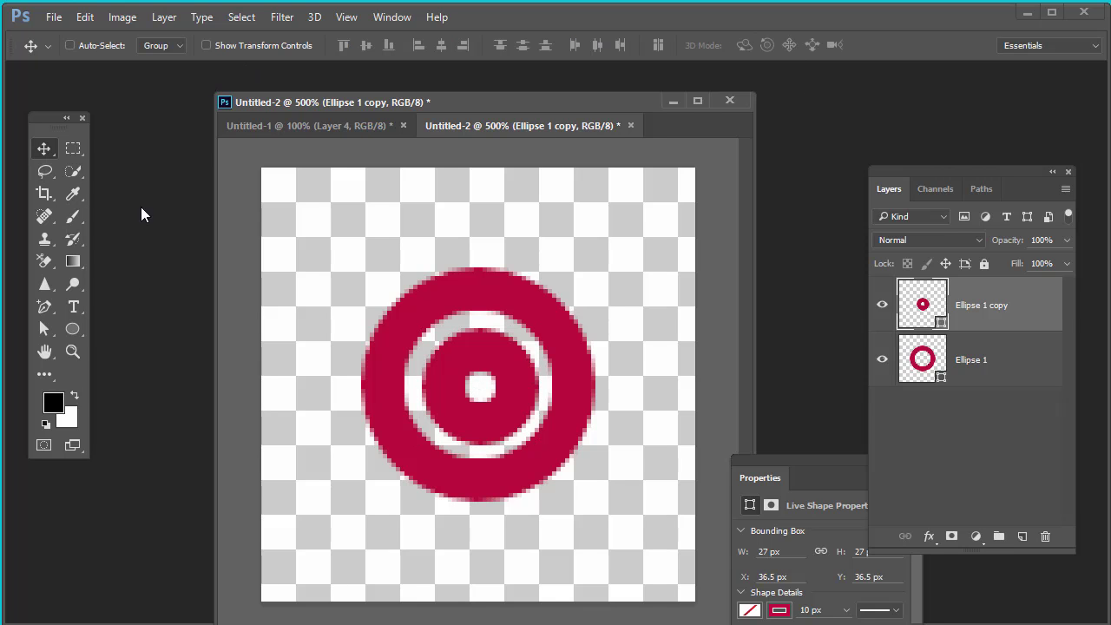
Step: Set the copy's stroke width to 5 px and add Ellipse 1 to the layer selection
left_click(73, 329)
key("Return")
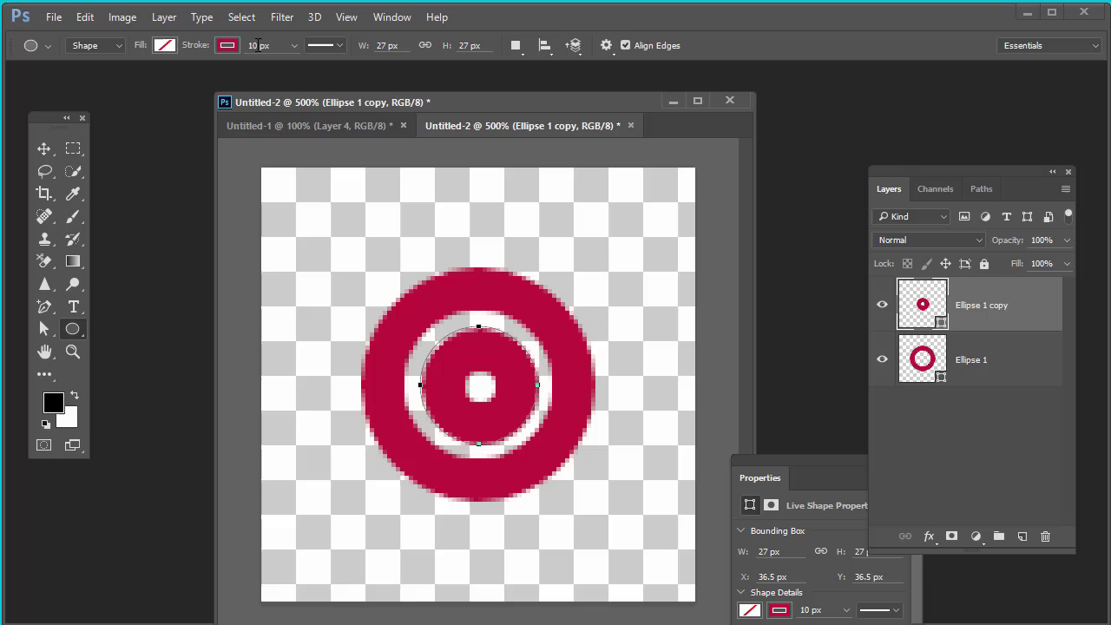
type("5")
key("Return")
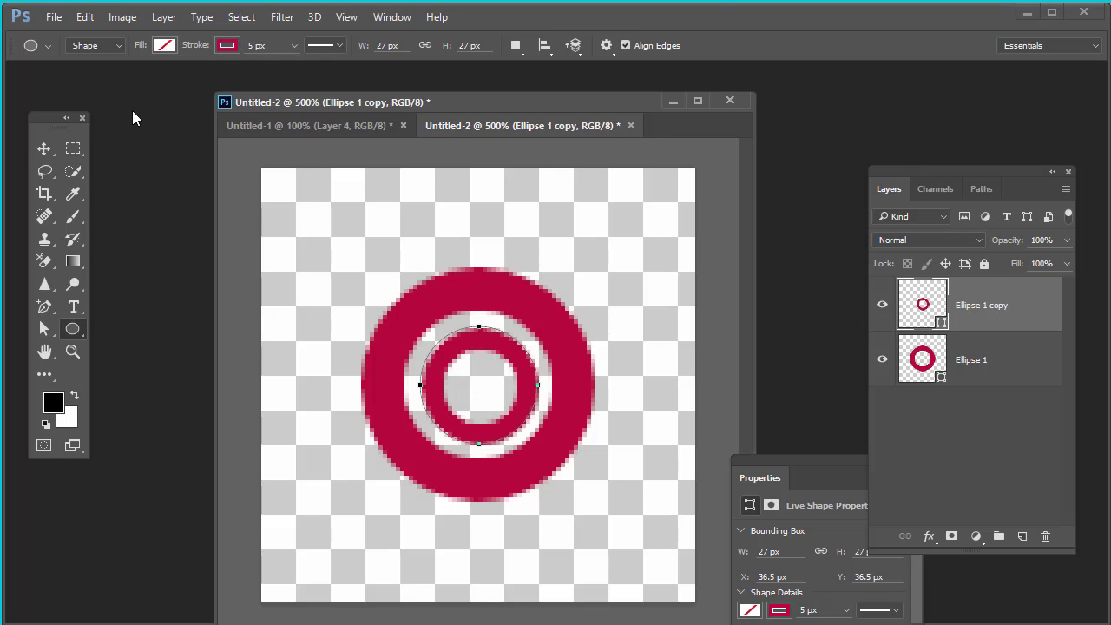
left_click(44, 148)
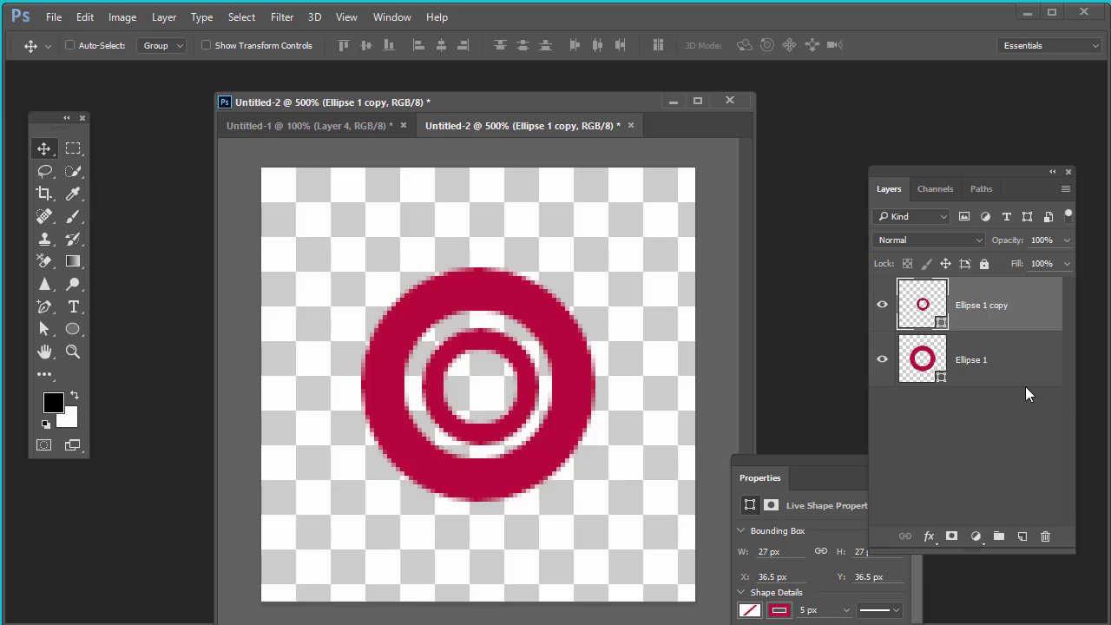
left_click(988, 343, "shift")
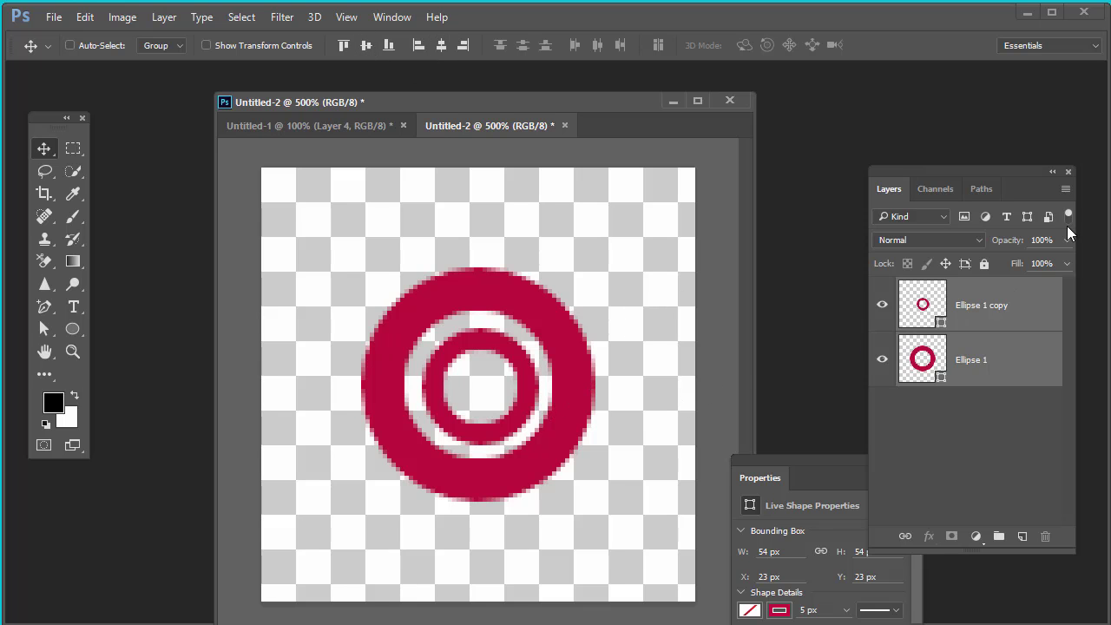
left_click(1066, 189)
Step: Group both ellipse layers with New Group from Layers, naming the group 'circle group'
left_click(1070, 315)
left_click(1065, 190)
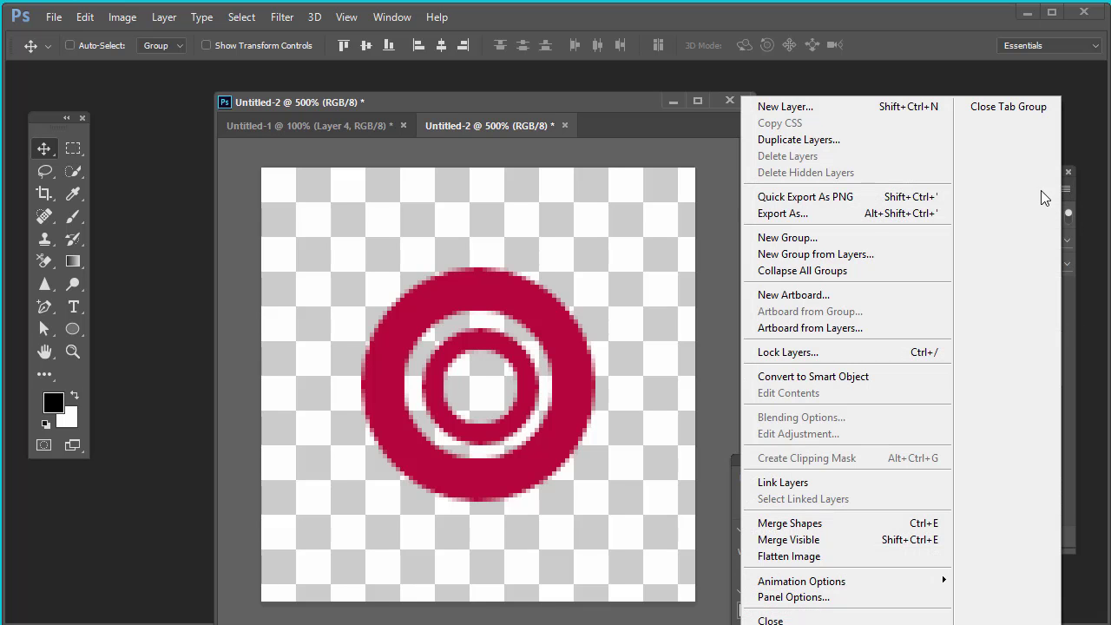
left_click(855, 255)
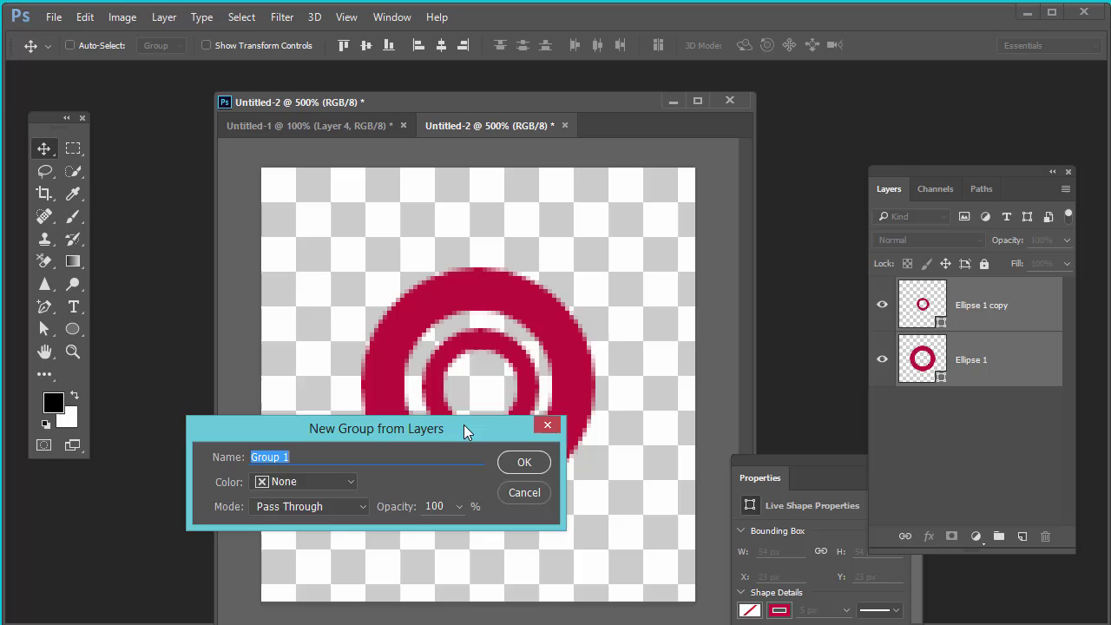
type("circle gro")
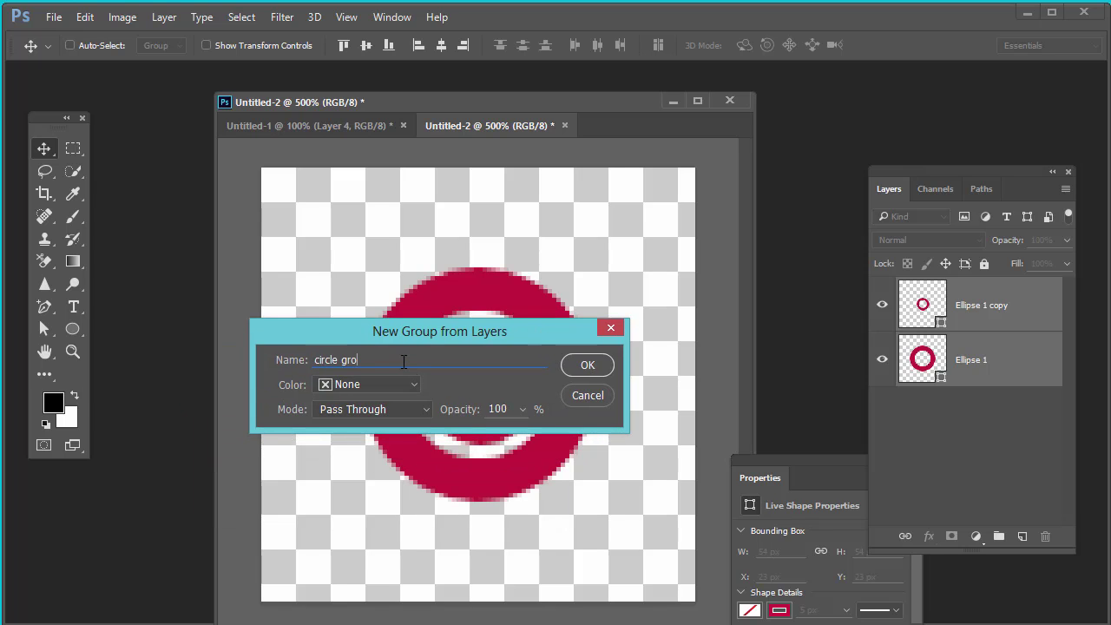
type("up")
key("Return")
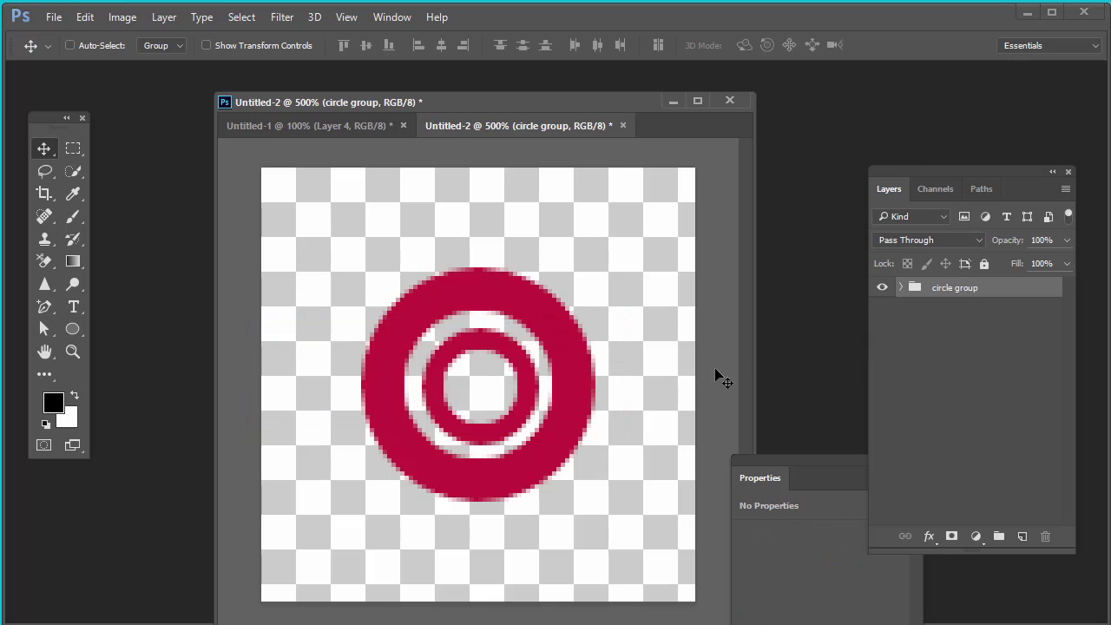
Step: Toggle circle group's visibility, test-move it back to centre, and select the whole canvas
left_click(884, 287)
left_click(884, 287)
left_click(241, 17)
left_click(245, 35)
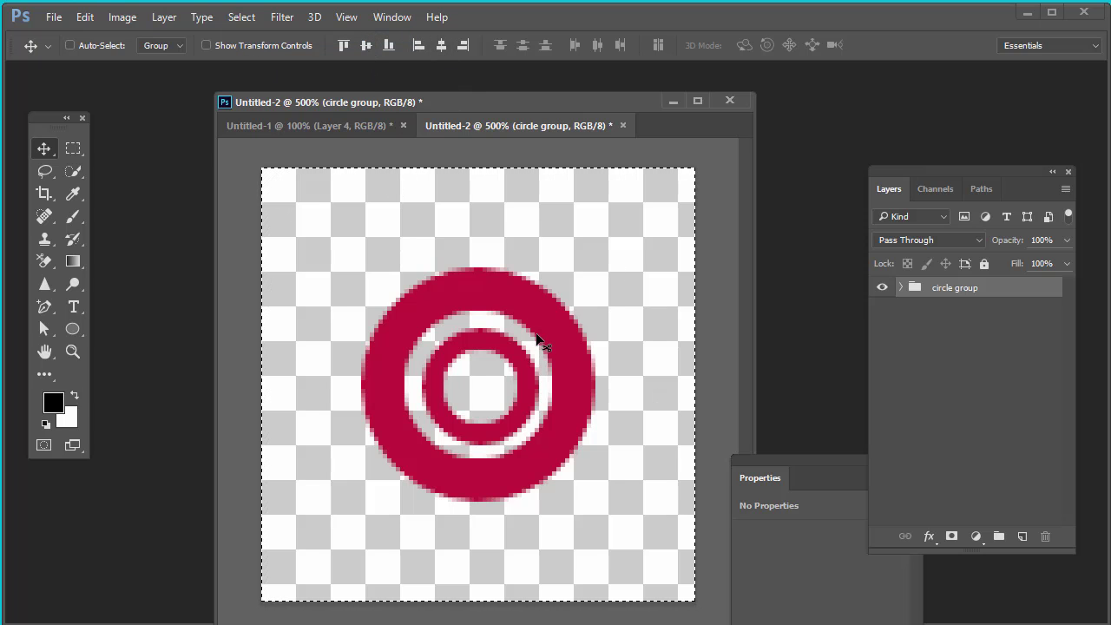
left_click(241, 16)
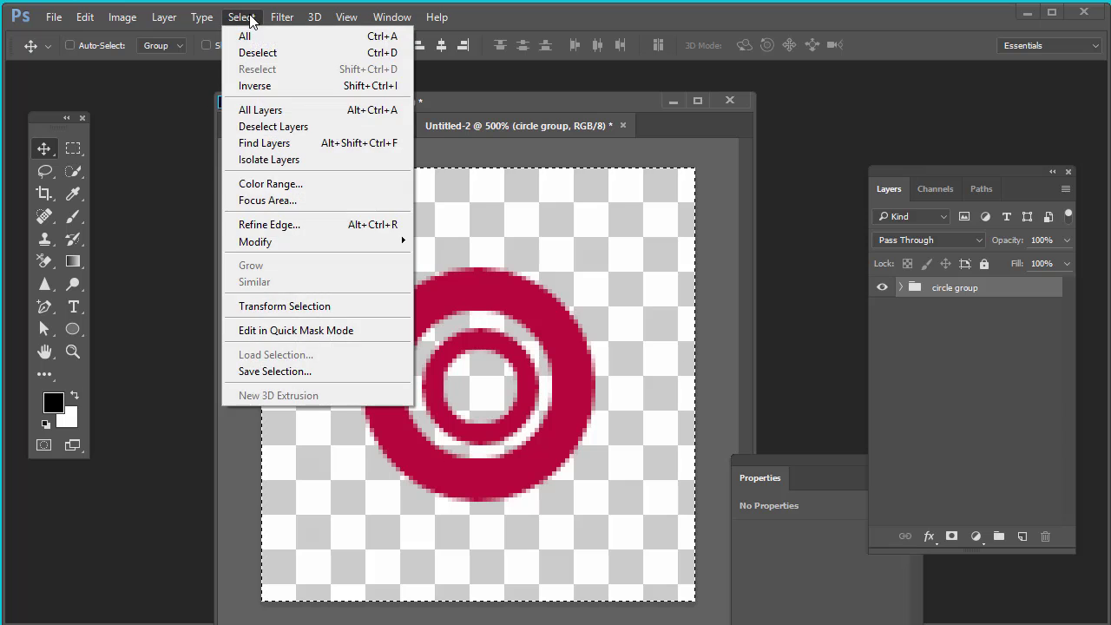
left_click(257, 53)
left_click_drag(527, 324, 578, 240)
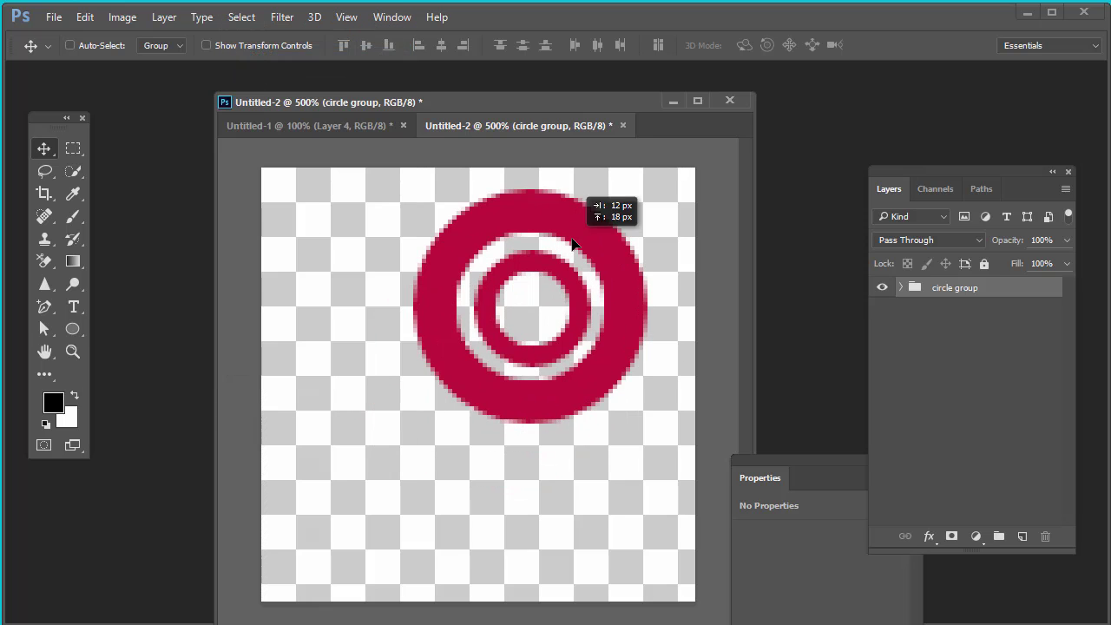
left_click_drag(461, 450, 448, 476)
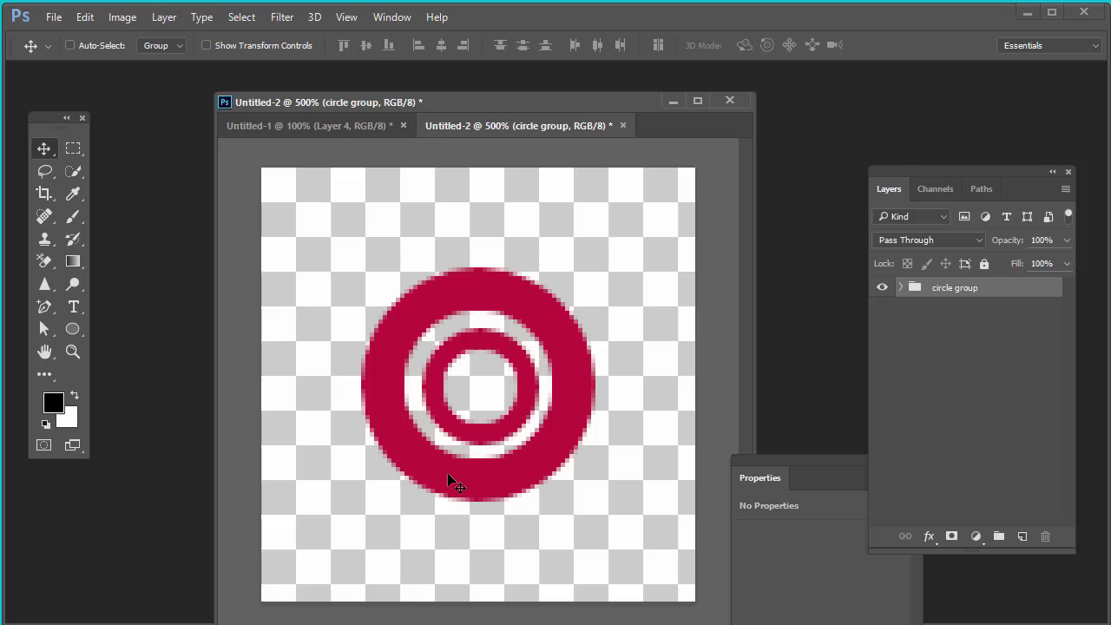
left_click(242, 17)
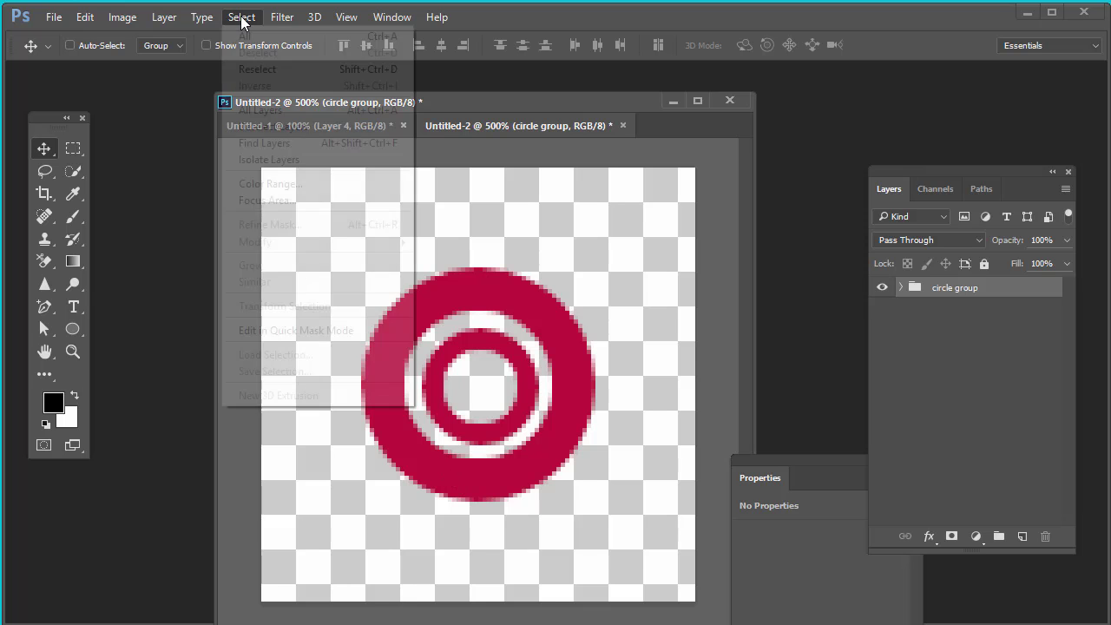
left_click(244, 36)
Step: Define the selected canvas as a pattern named 'circular-pattern' with Edit > Define Pattern
left_click(84, 18)
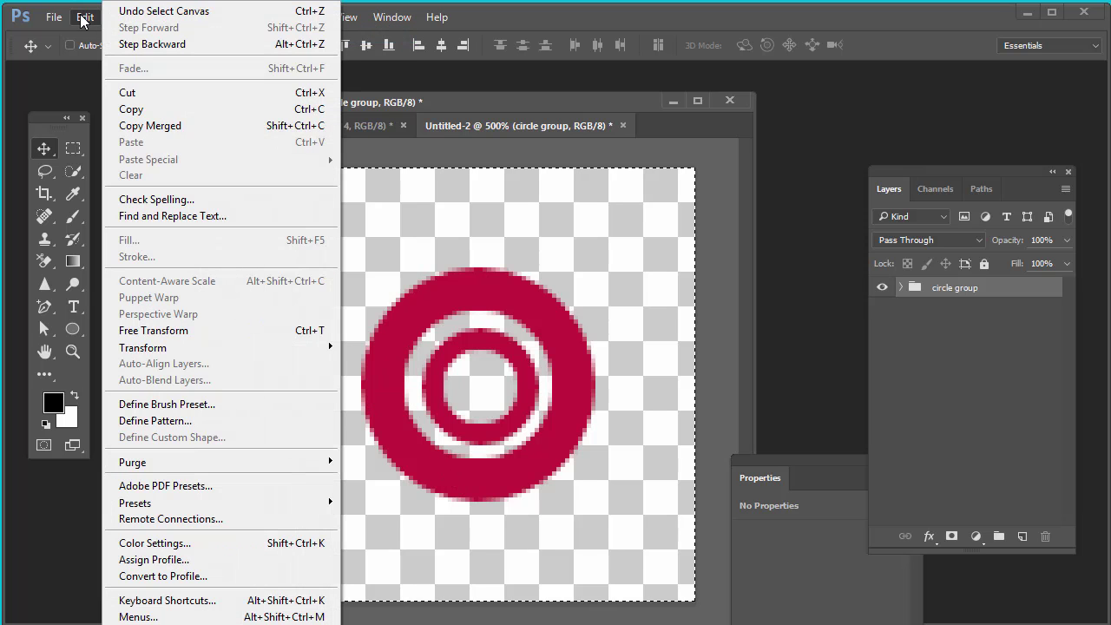
left_click(645, 23)
left_click(85, 19)
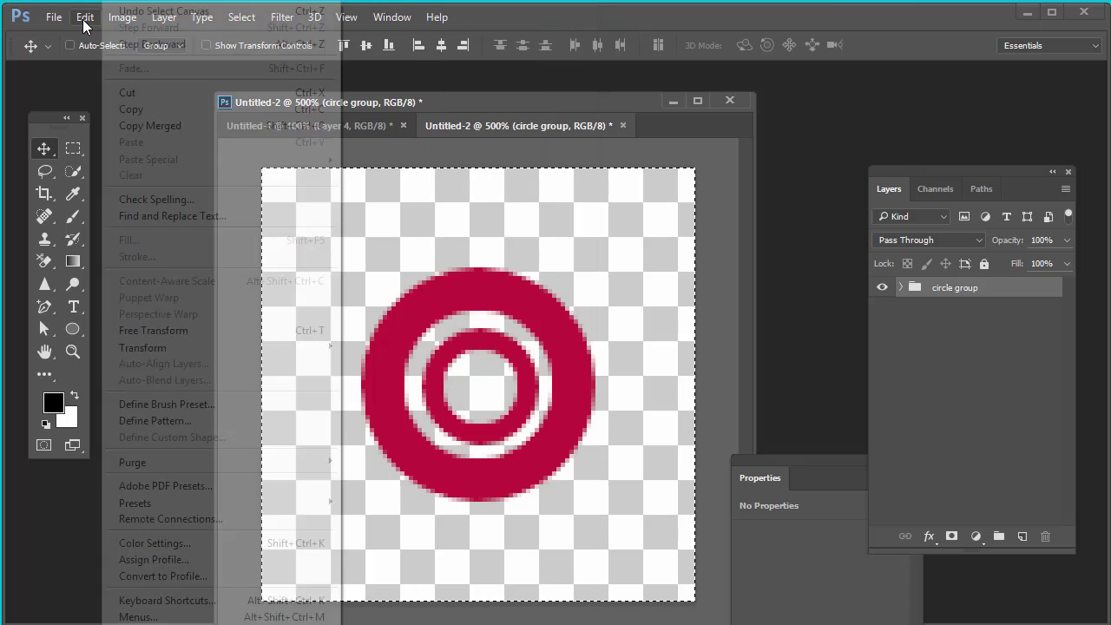
left_click(185, 423)
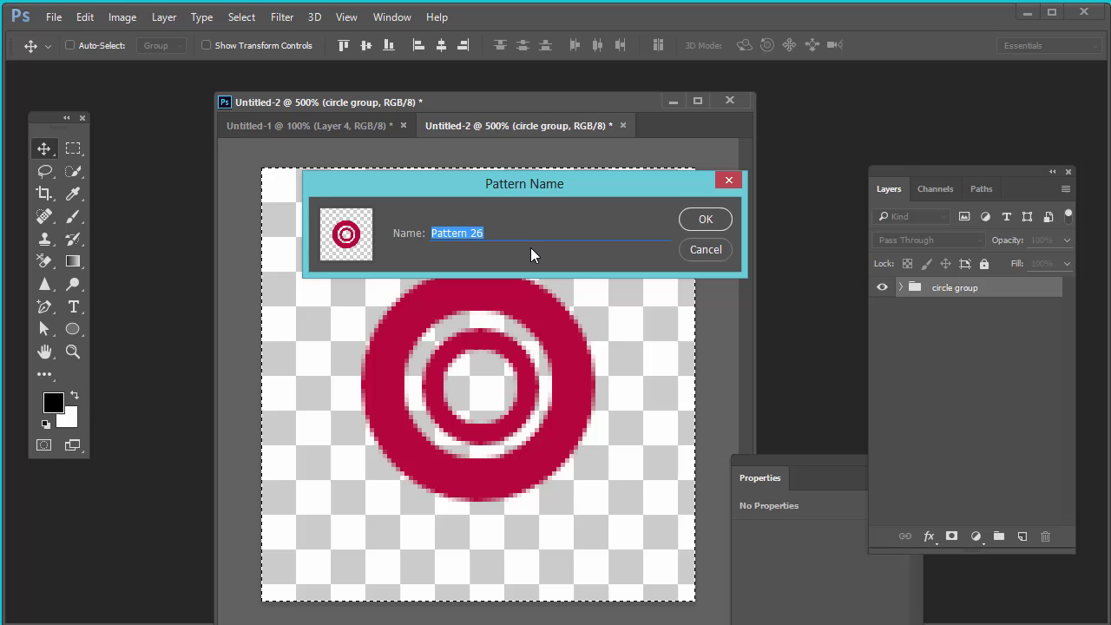
left_click_drag(526, 184, 553, 144)
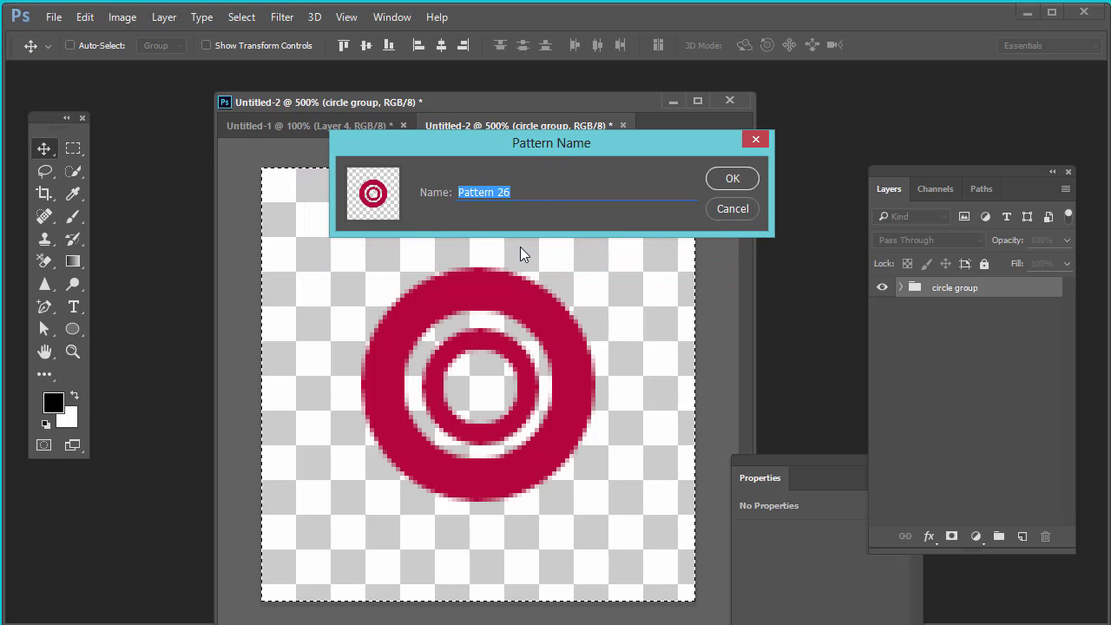
type("circular-p")
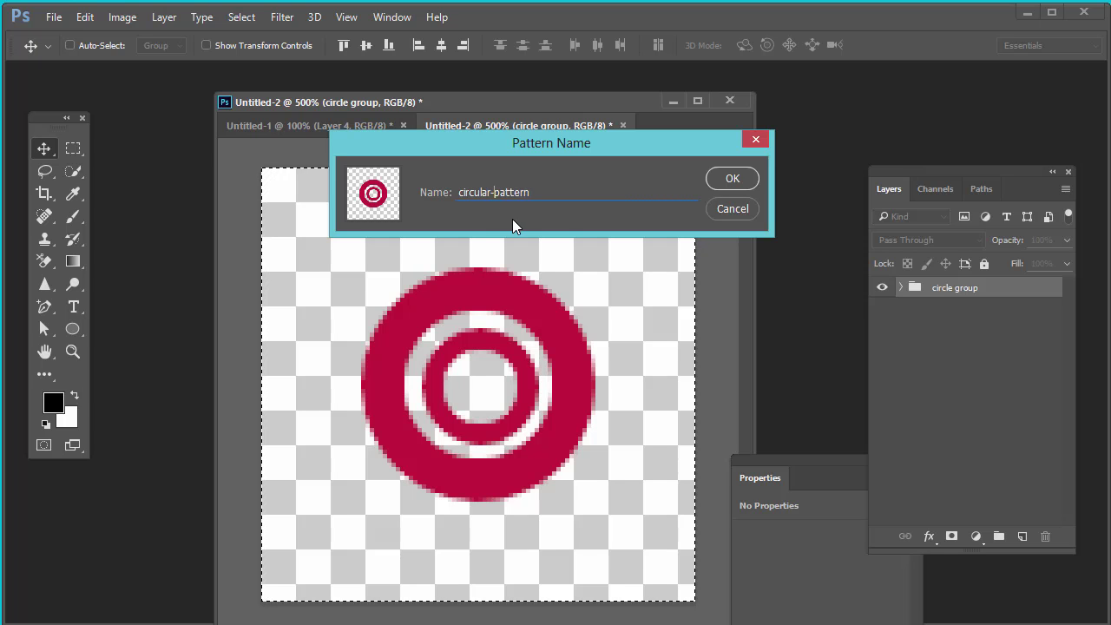
left_click(728, 180)
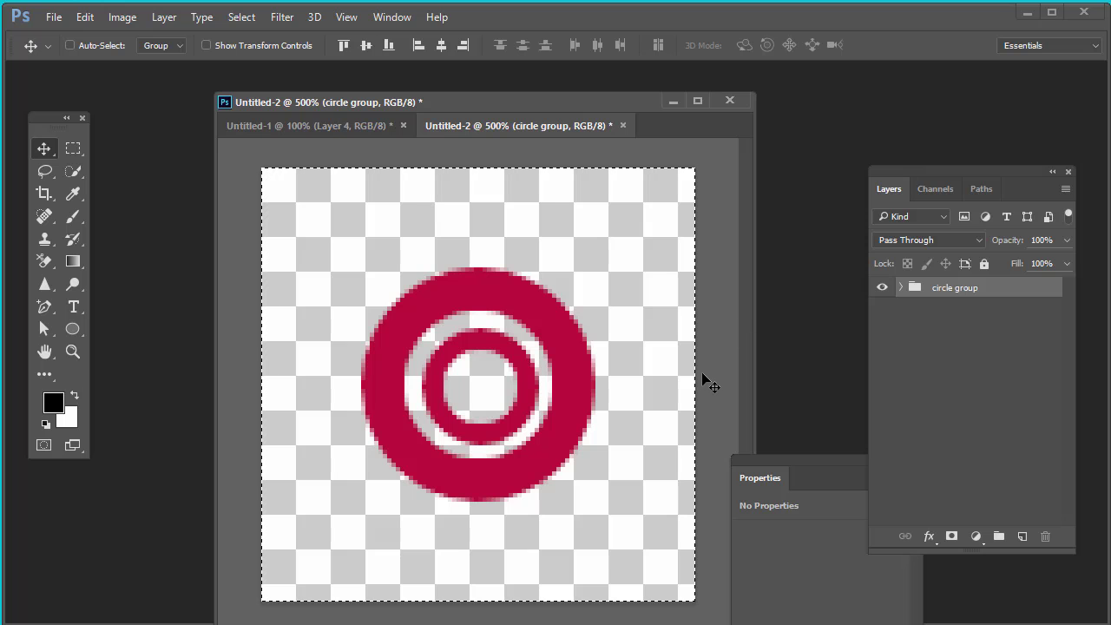
Step: Minimize the ring document and create a new 800 × 800 pixel document
left_click(673, 101)
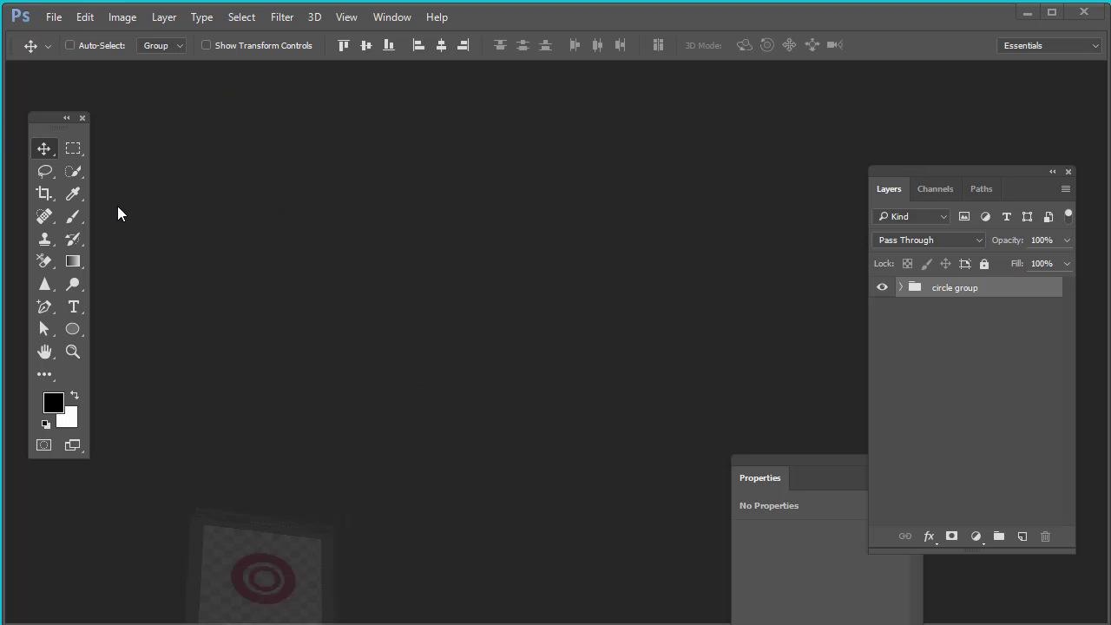
left_click(52, 19)
left_click(66, 36)
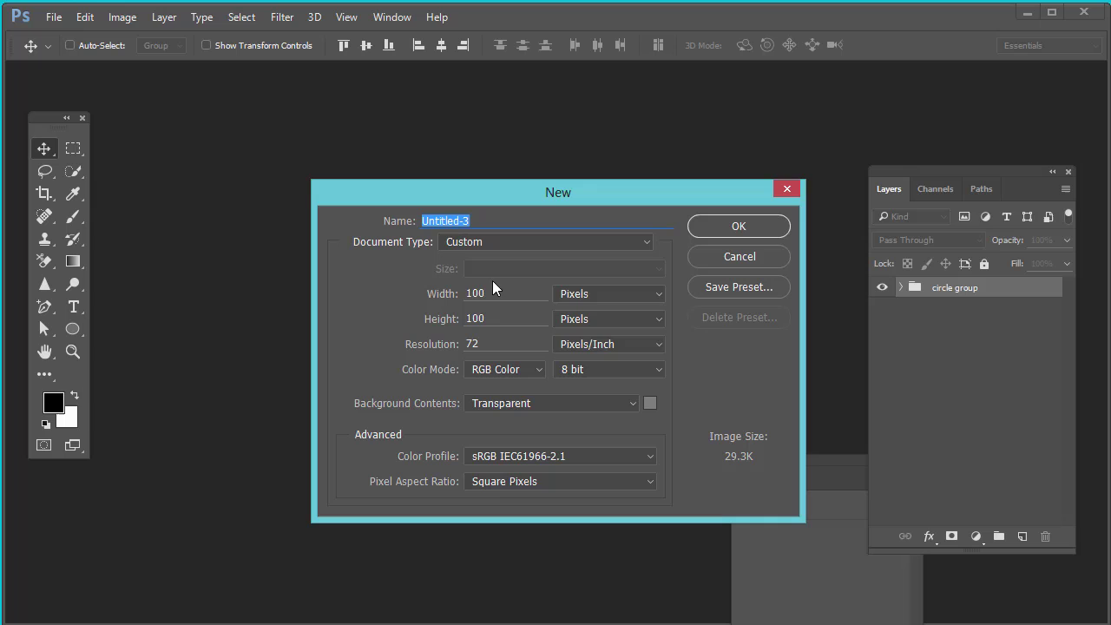
double_click(491, 290)
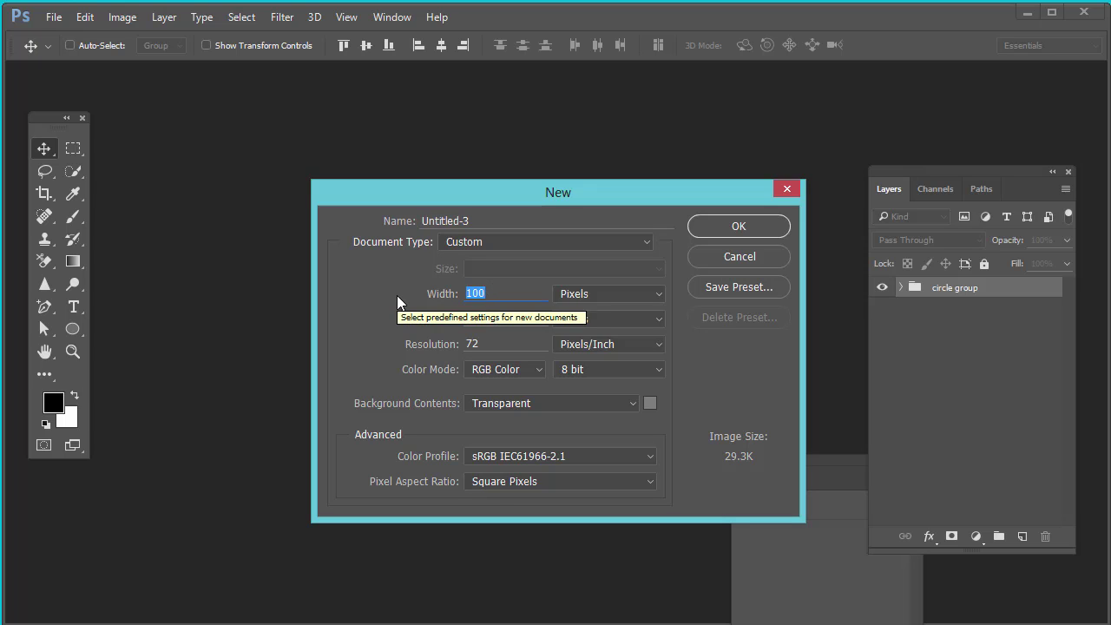
type("800")
key("Tab")
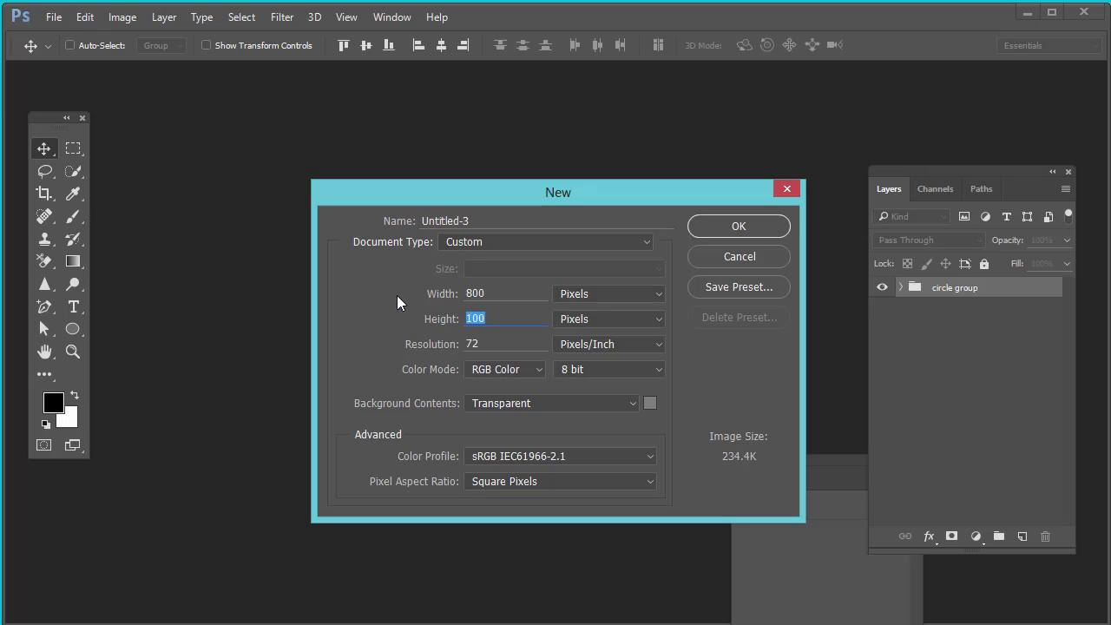
type("800")
key("Return")
Step: Fill the new canvas's Layer 1 solid white with the Paint Bucket
key("ctrl+1")
key("g")
key("shift+g")
key("x")
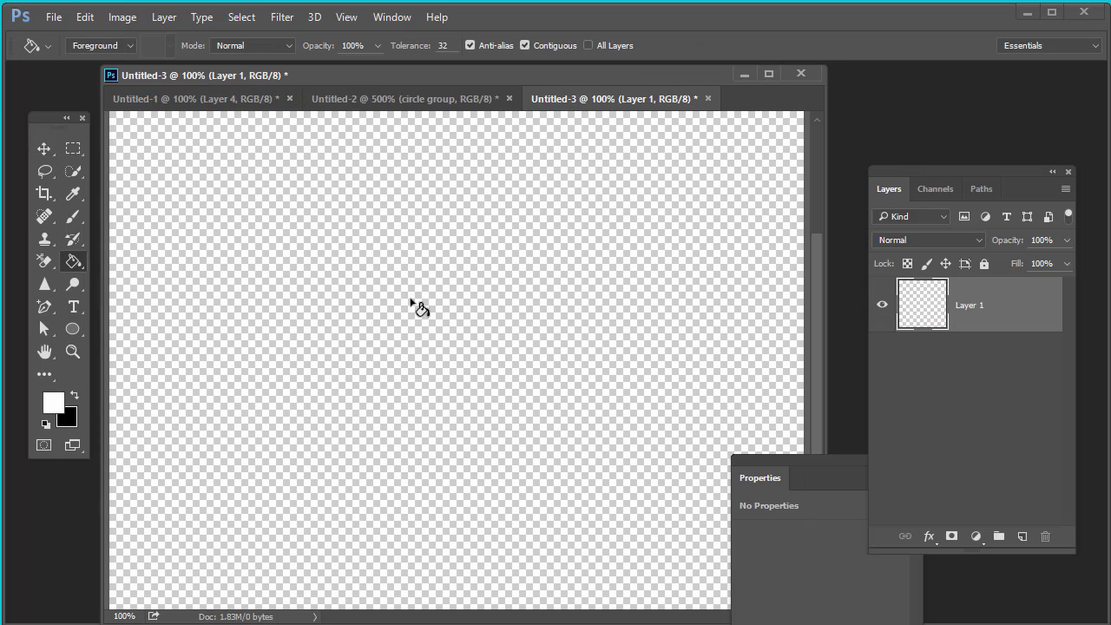
left_click(415, 306)
left_click(44, 148)
left_click(85, 17)
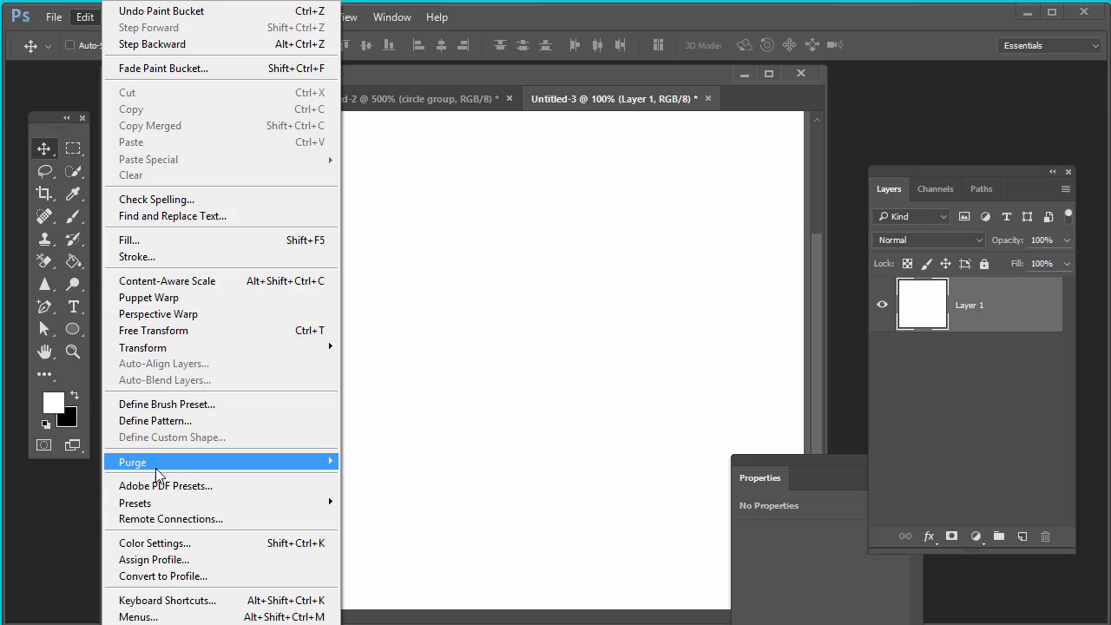
Step: Fill Layer 1 with the circular-pattern using Edit > Fill with Pattern contents
left_click(147, 240)
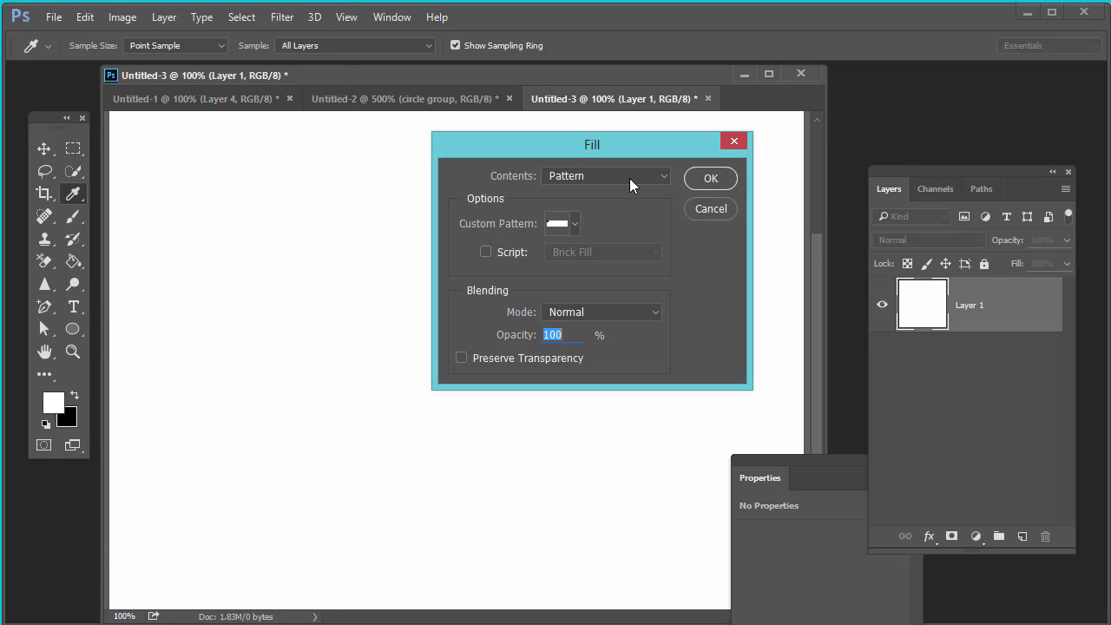
left_click(613, 176)
left_click(582, 181)
left_click(573, 227)
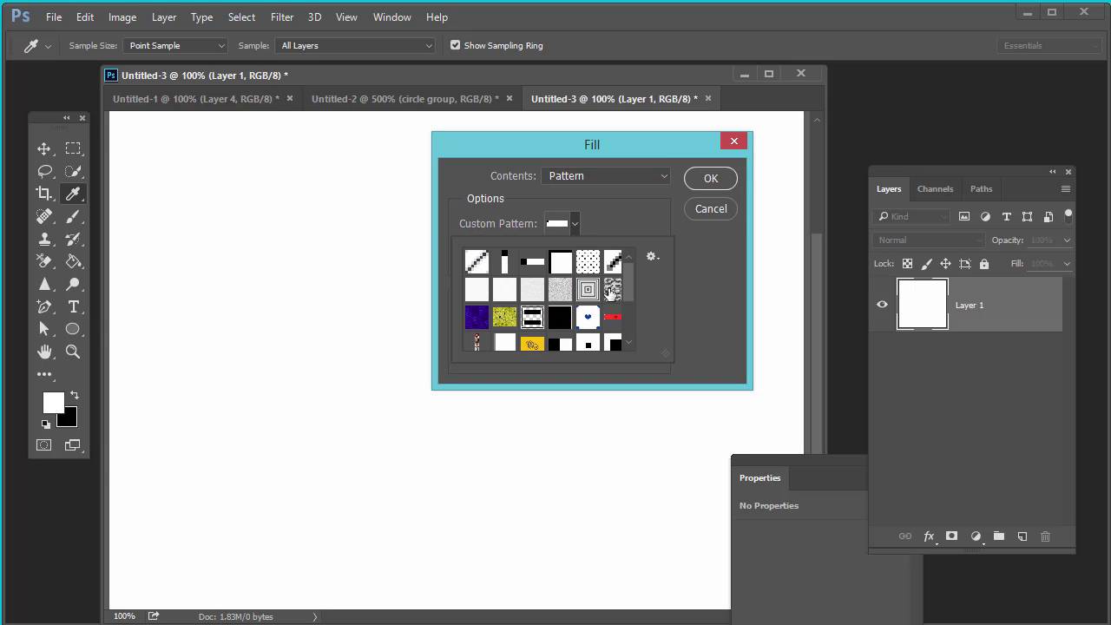
left_click_drag(630, 284, 625, 330)
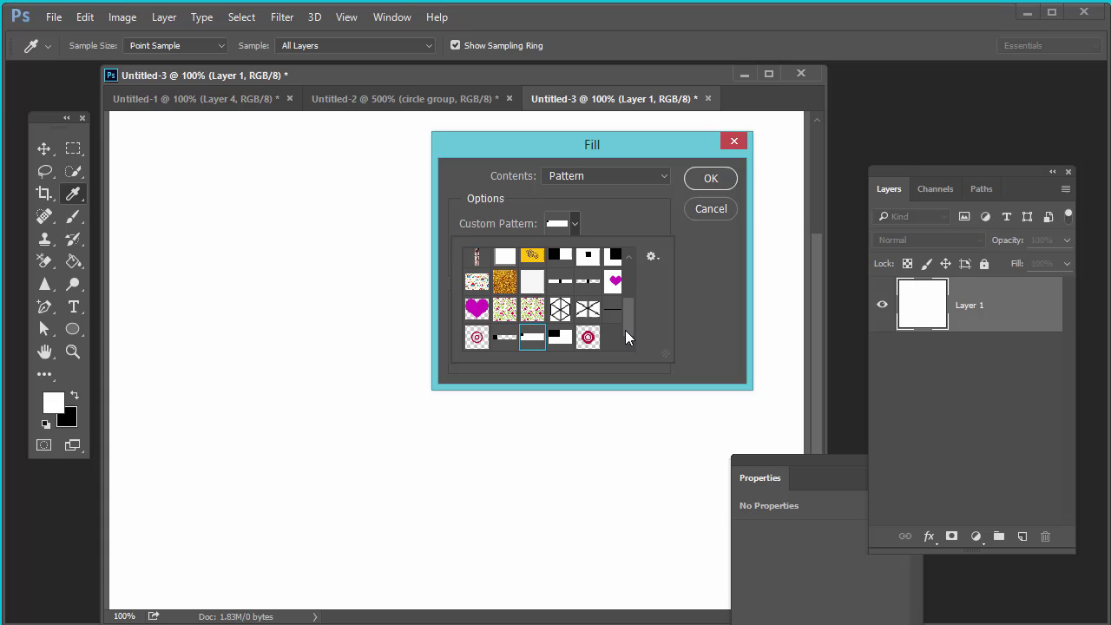
left_click(588, 338)
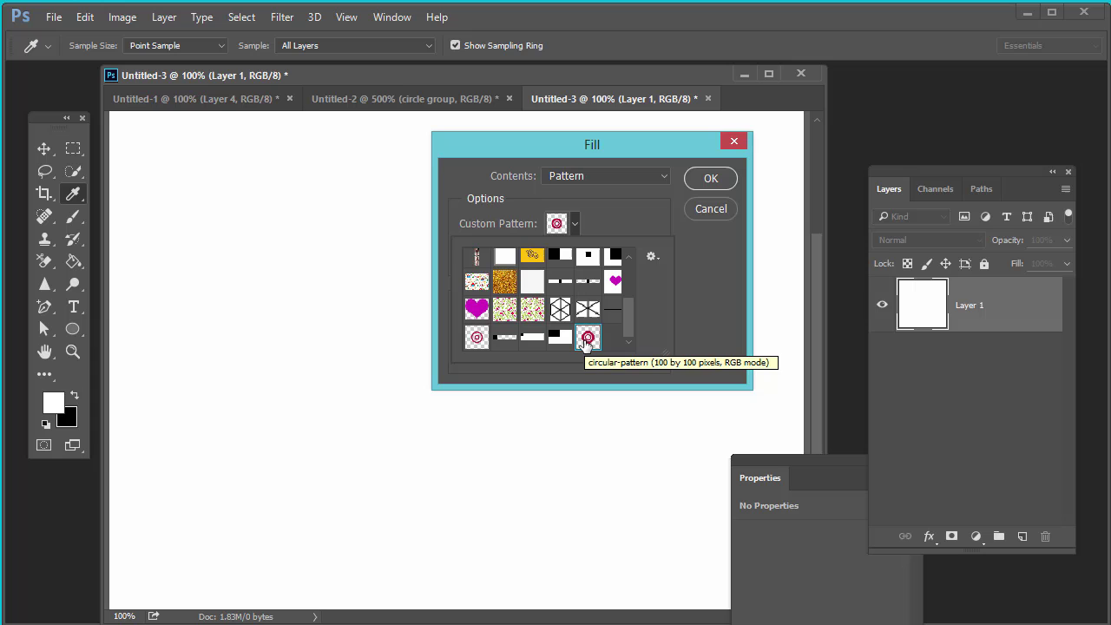
left_click(709, 179)
key("v")
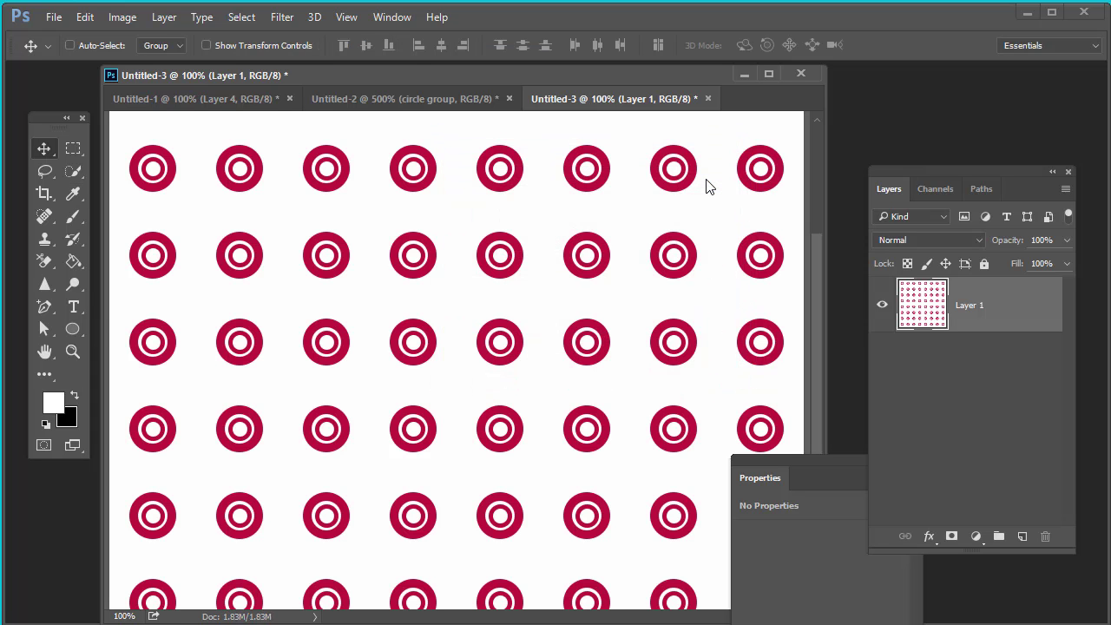
Step: Select Layer 1 and shift its ring pattern up slightly
right_click(340, 177)
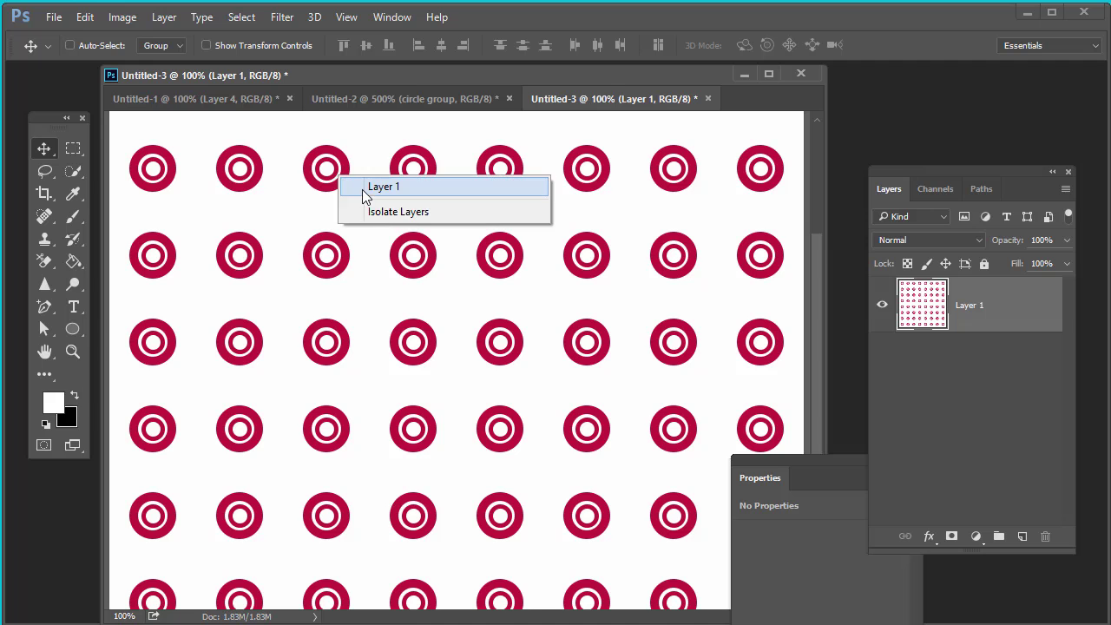
left_click(364, 189)
mouse_move(350, 173)
left_mouse_down()
mouse_move(350, 159)
mouse_move(355, 189)
left_mouse_up()
Step: Close the Properties panel, nudge the pattern about 2 px more, and minimize the document window
left_click_drag(739, 458, 807, 423)
left_click(820, 415)
right_click(596, 318)
left_click(608, 329)
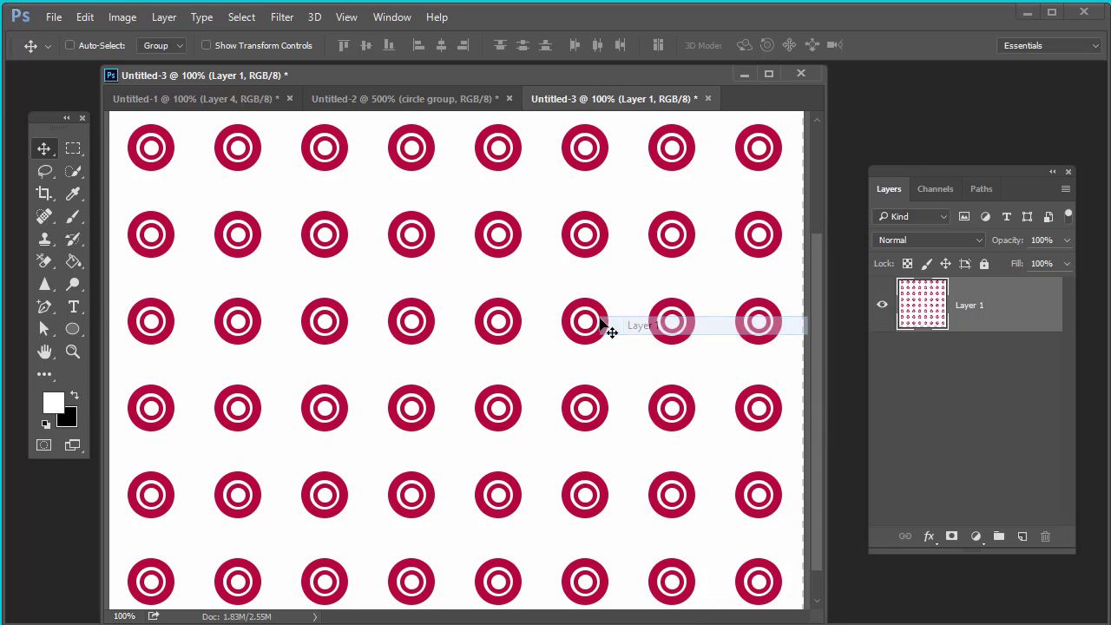
left_click_drag(608, 328, 603, 321)
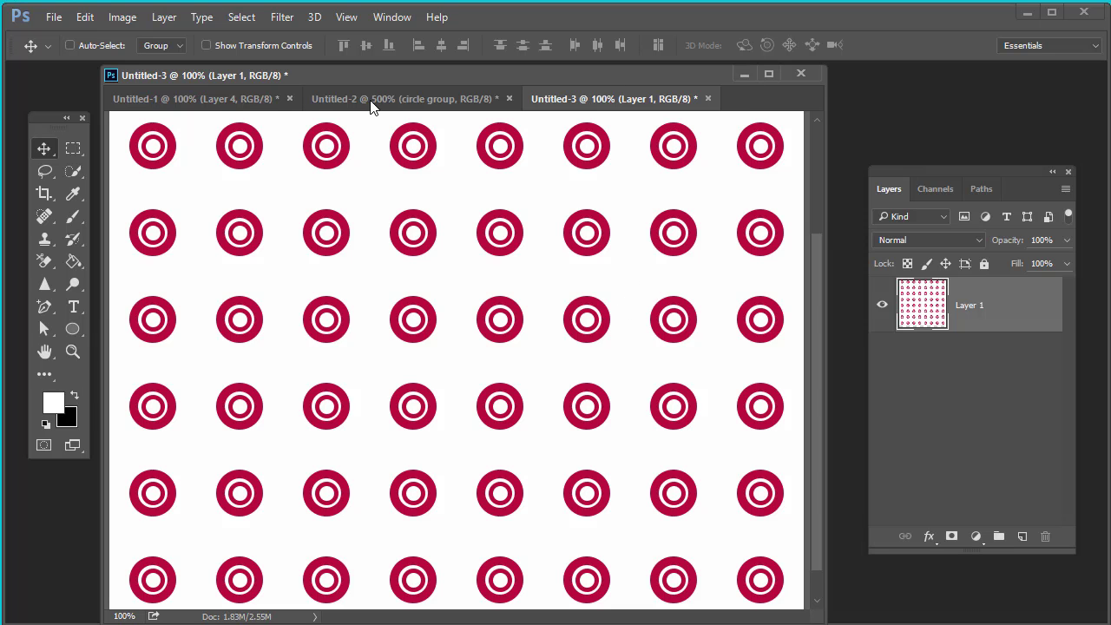
left_click(744, 74)
Step: Create a new transparent document, Untitled-4, with Width 10 px and Height 2 px
left_click(54, 17)
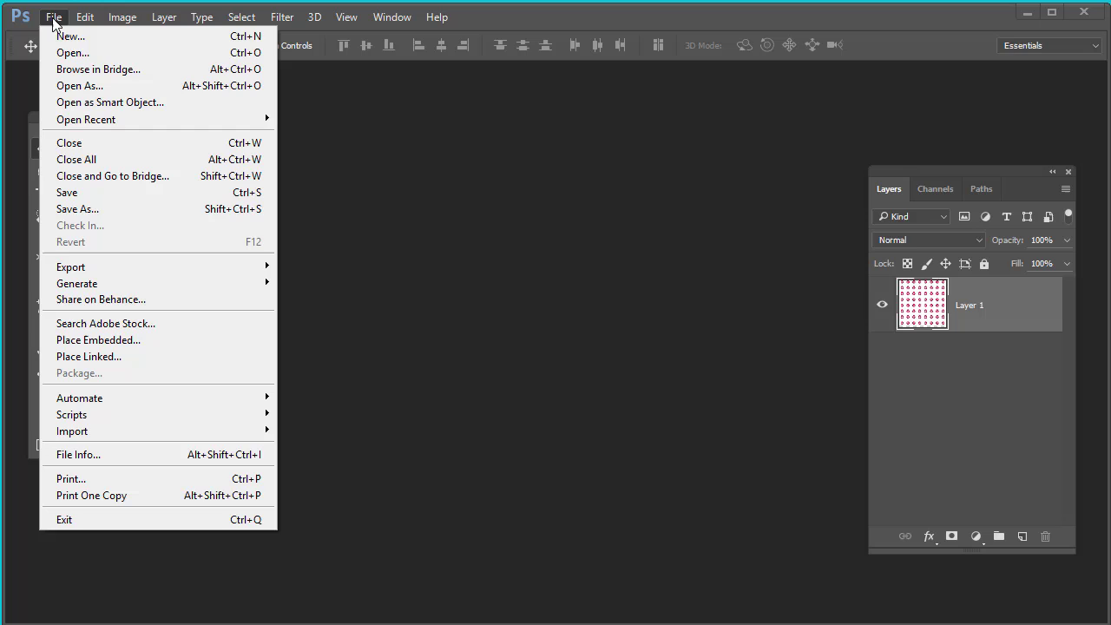
left_click(69, 36)
double_click(502, 294)
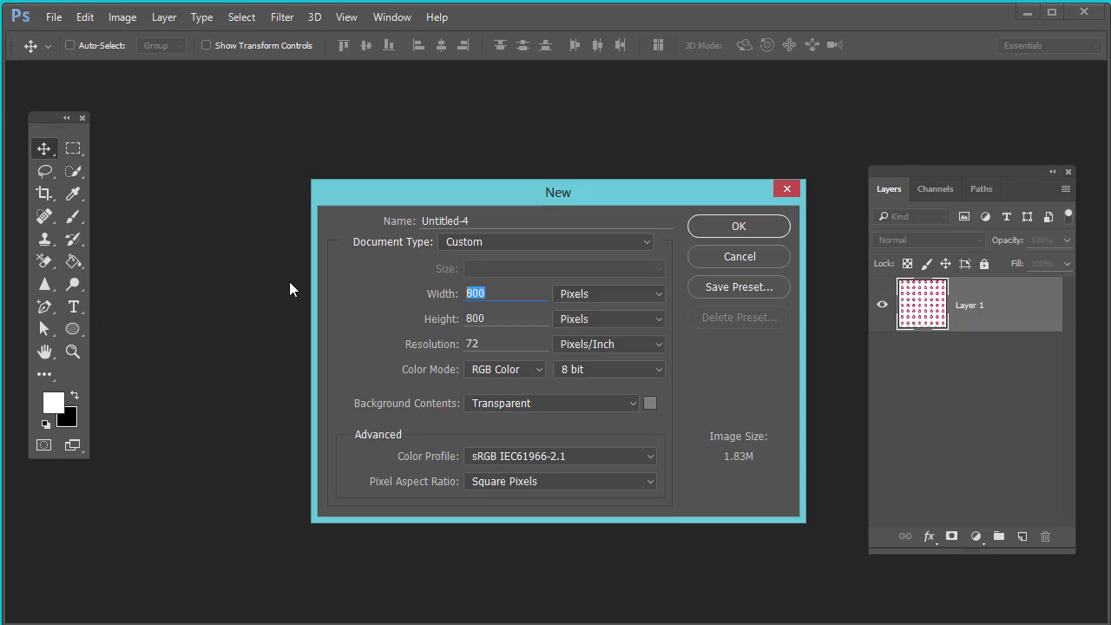
type("10")
key("Tab")
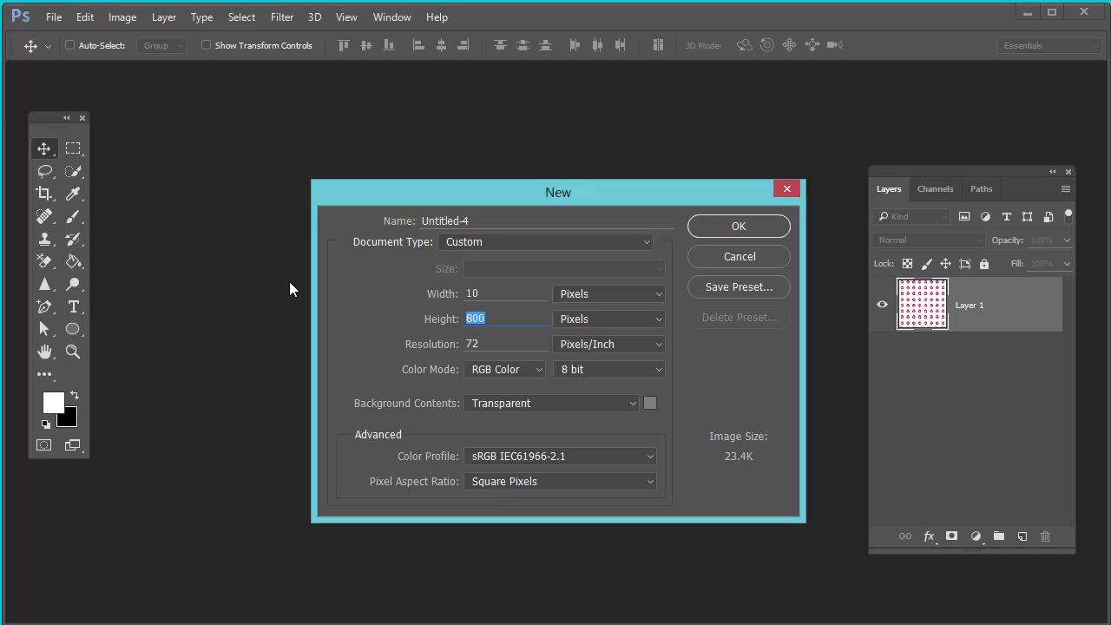
type("2")
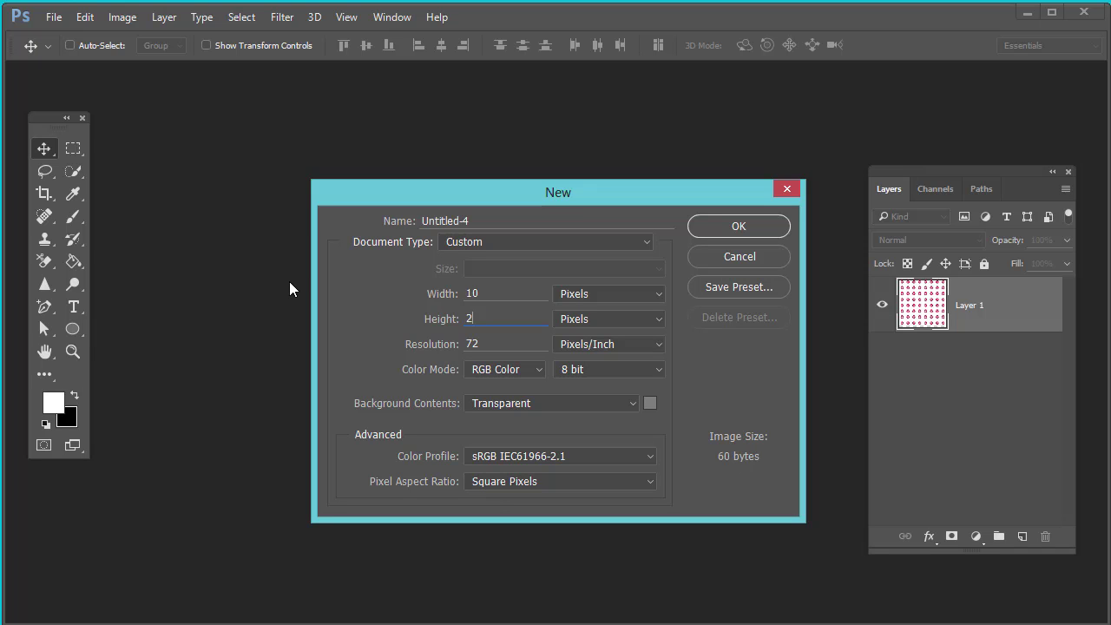
key("Return")
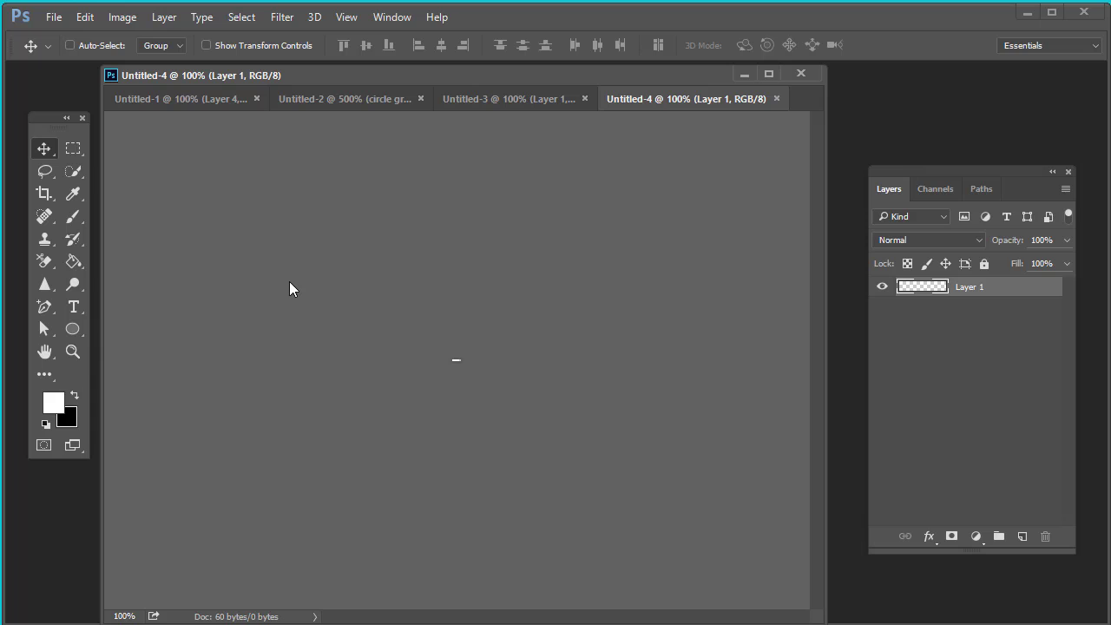
Step: Zoom Untitled-4 to 3200% and fill Layer 1 solid white with Alt+Backspace
left_click(73, 351)
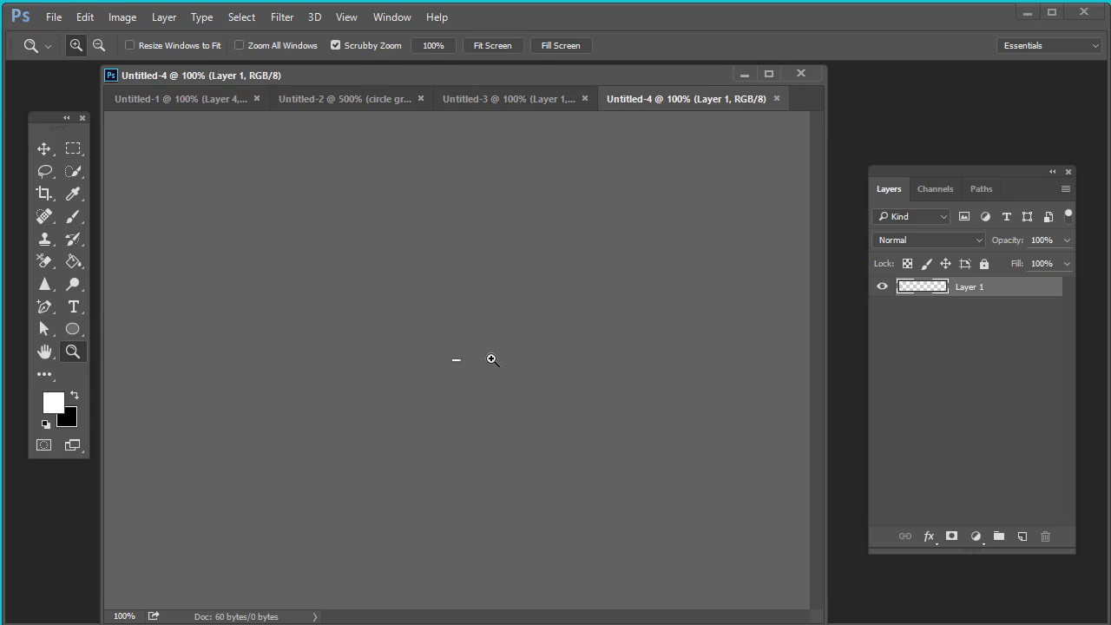
left_click_drag(465, 357, 464, 365)
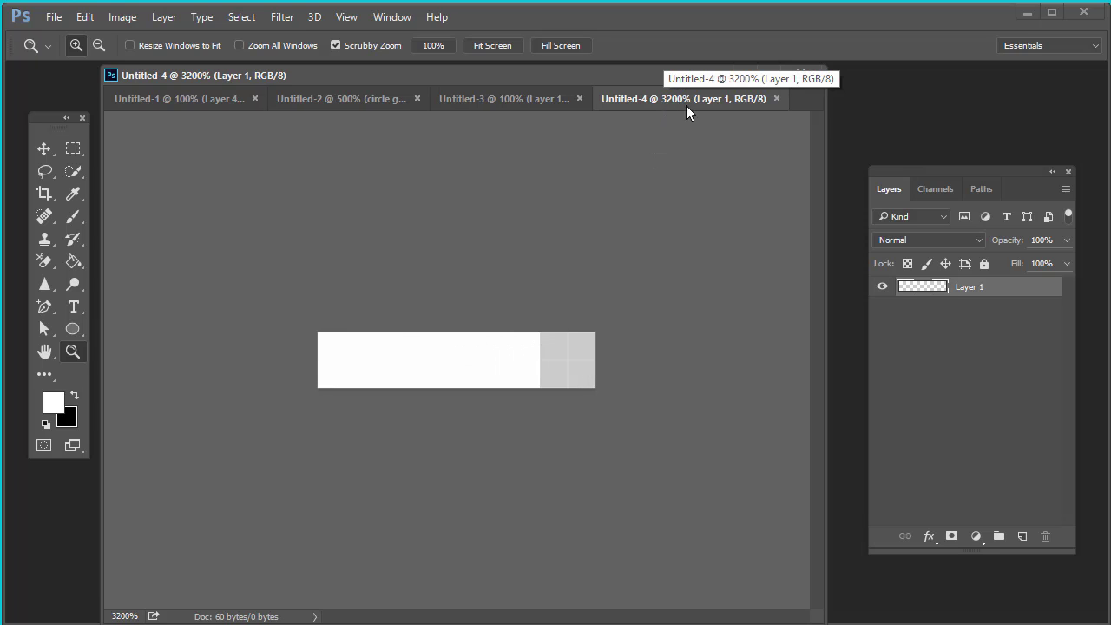
key("x")
key("x")
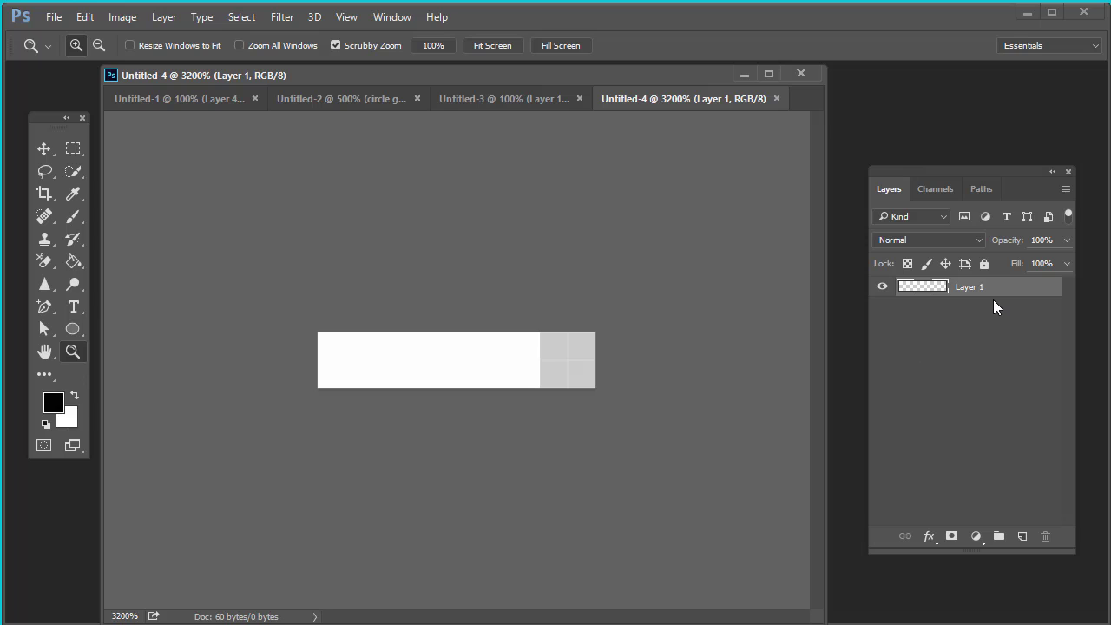
key("alt+BackSpace")
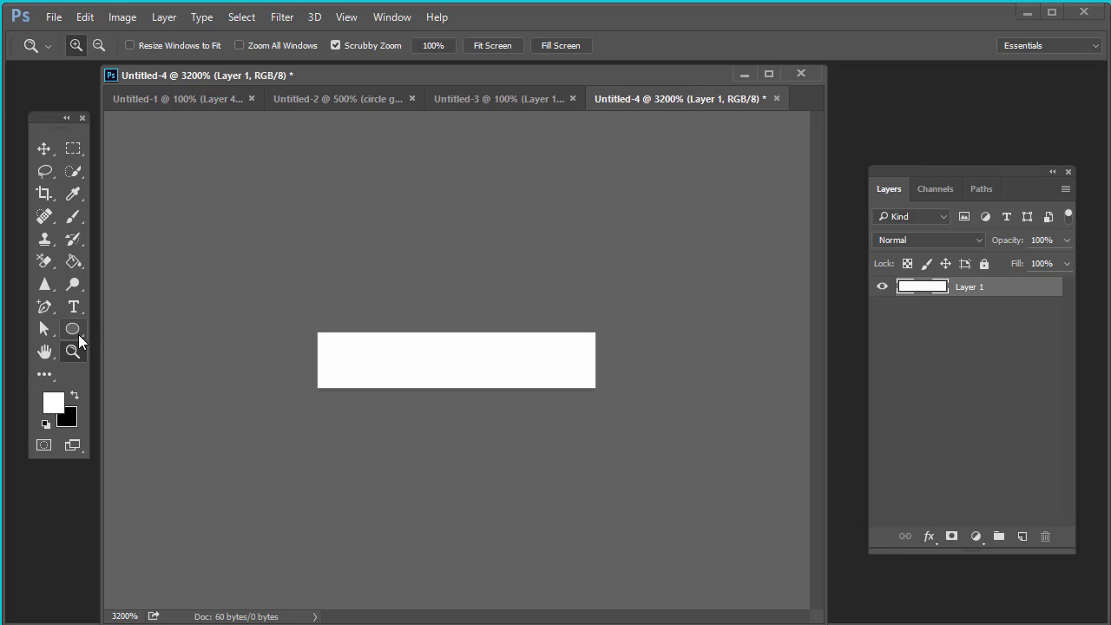
left_click_drag(79, 334, 111, 333)
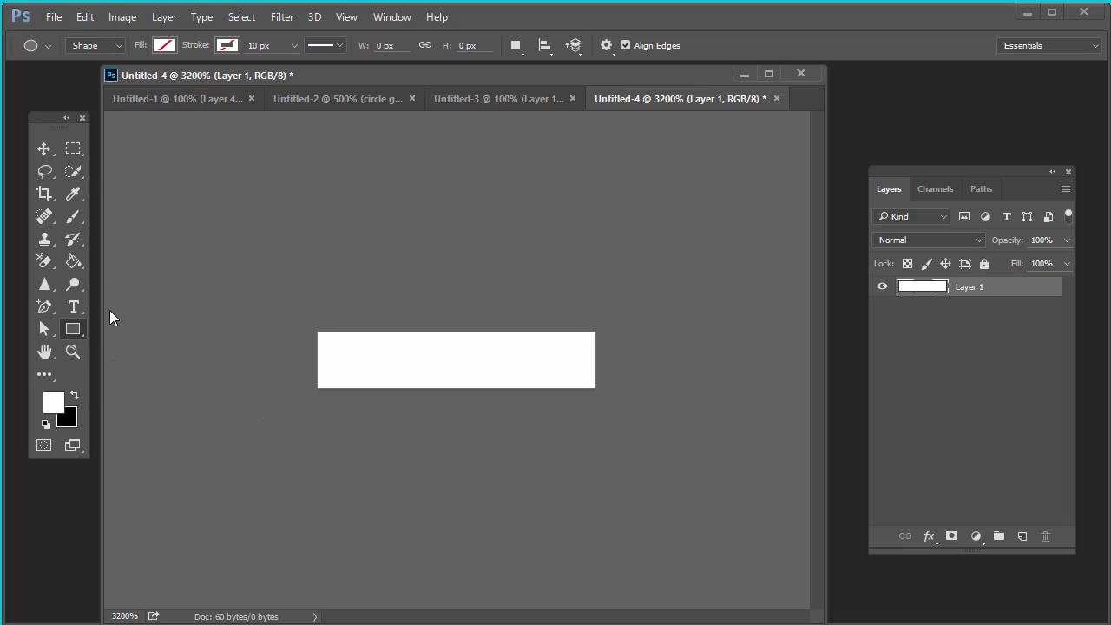
left_click_drag(73, 149, 131, 150)
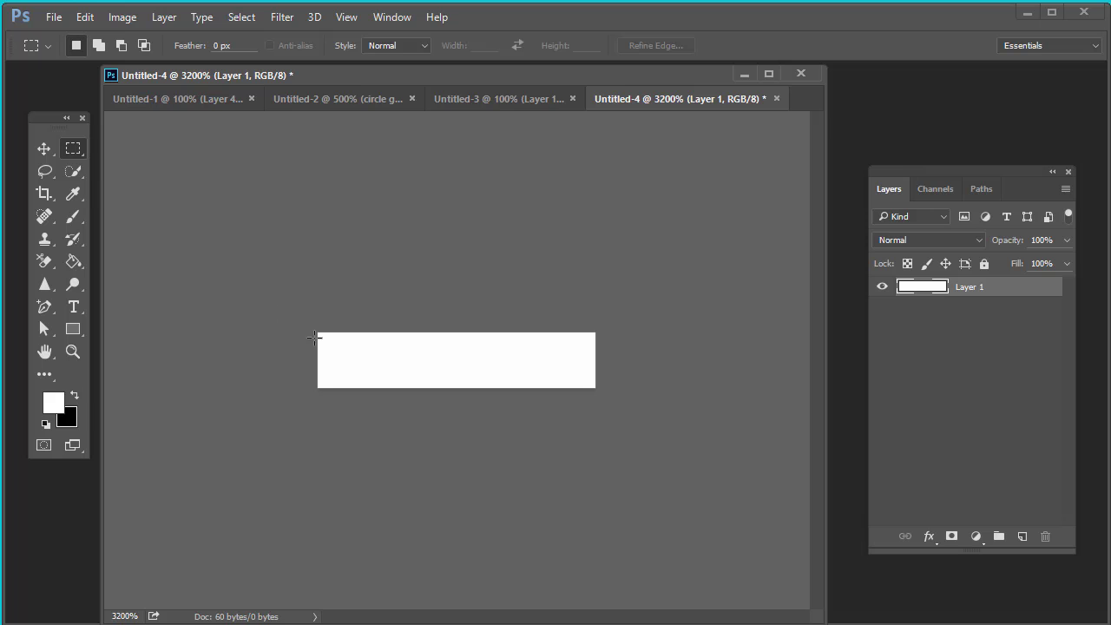
Step: Select a small square at the strip's left end and switch to the Paint Bucket tool
left_click_drag(319, 334, 335, 357)
left_click_drag(304, 297, 333, 355)
left_click_drag(78, 332, 99, 329)
left_click(99, 329)
left_click(81, 270)
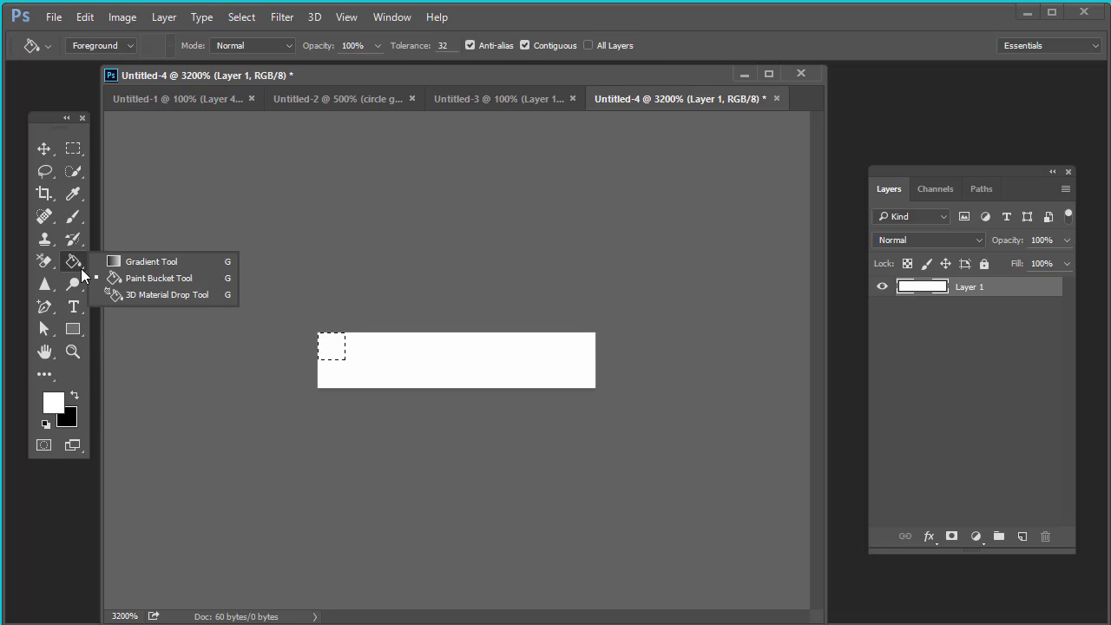
left_click(116, 279)
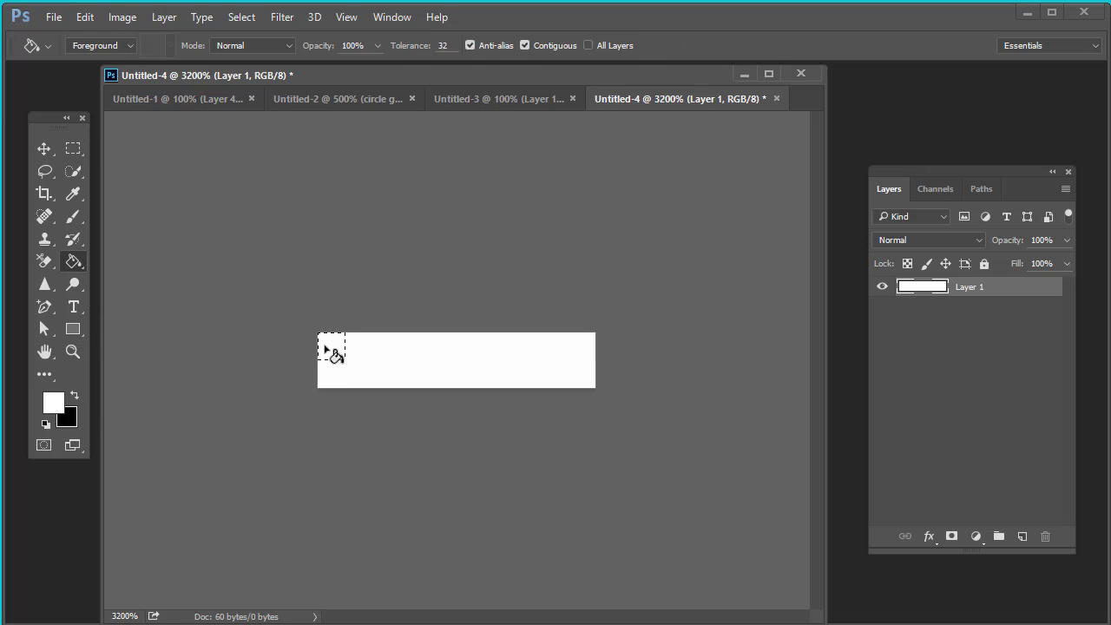
Step: Fill the selected square black, then red (ff0000) chosen in the Color Picker
key("x")
left_click(341, 356)
left_click(54, 401)
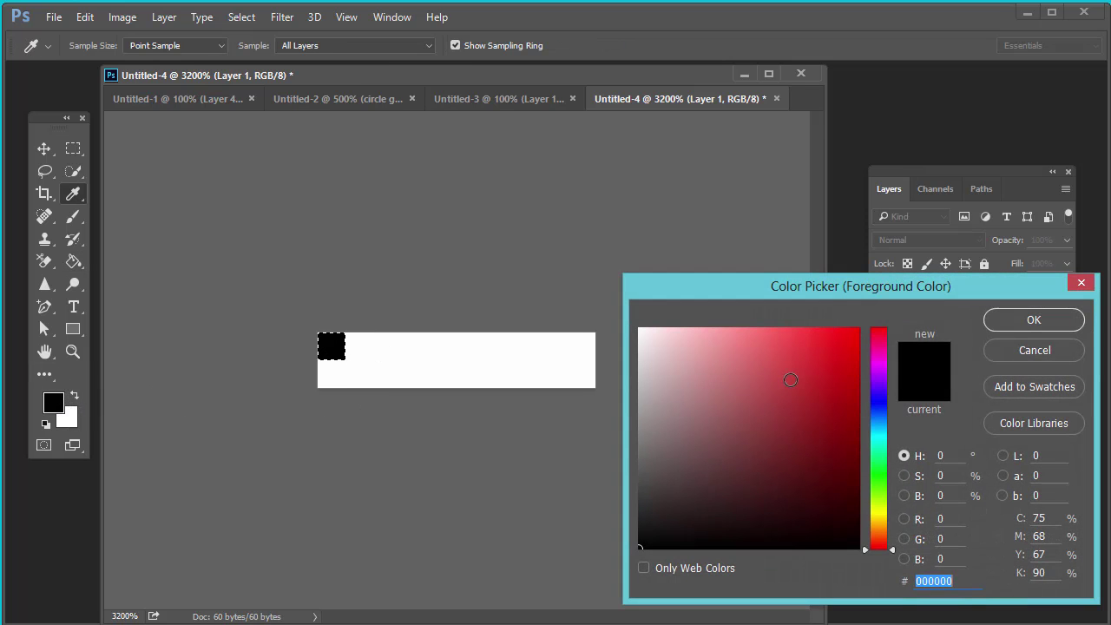
type("ff0000")
left_click(1062, 315)
left_click(337, 352)
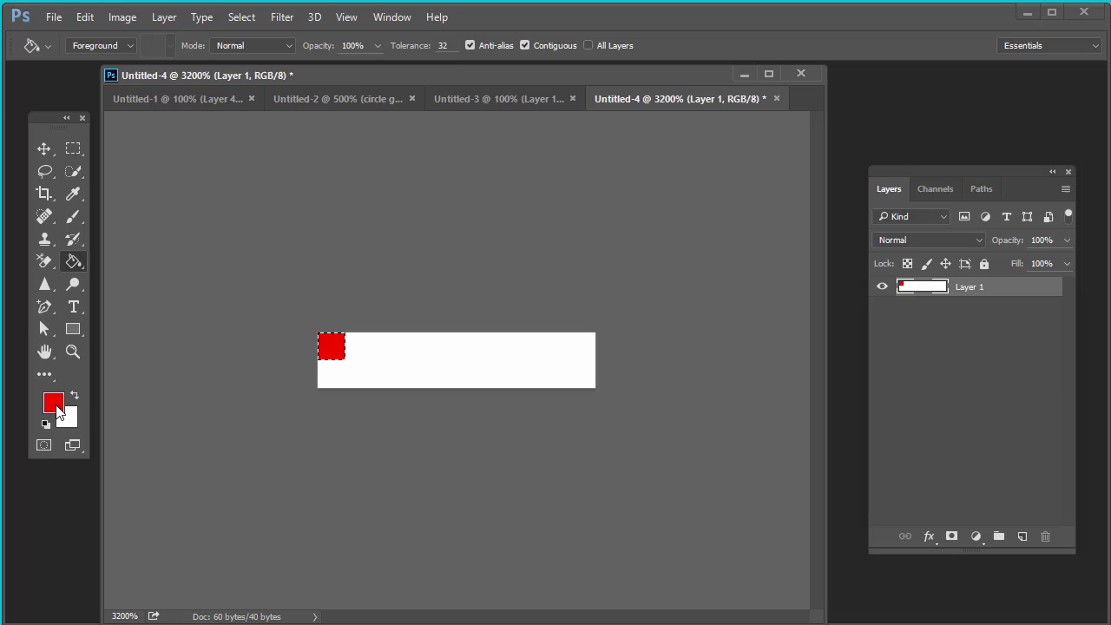
Step: Try blue in the square, then refill it solid red
left_click(54, 402)
left_click(882, 427)
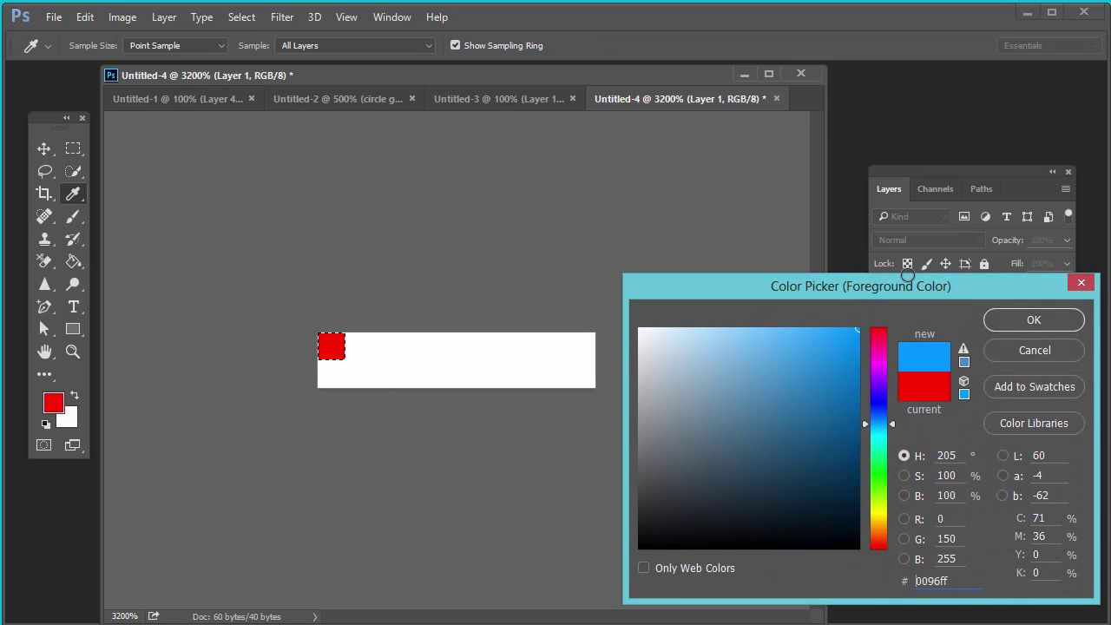
left_click(1034, 319)
left_click(335, 351)
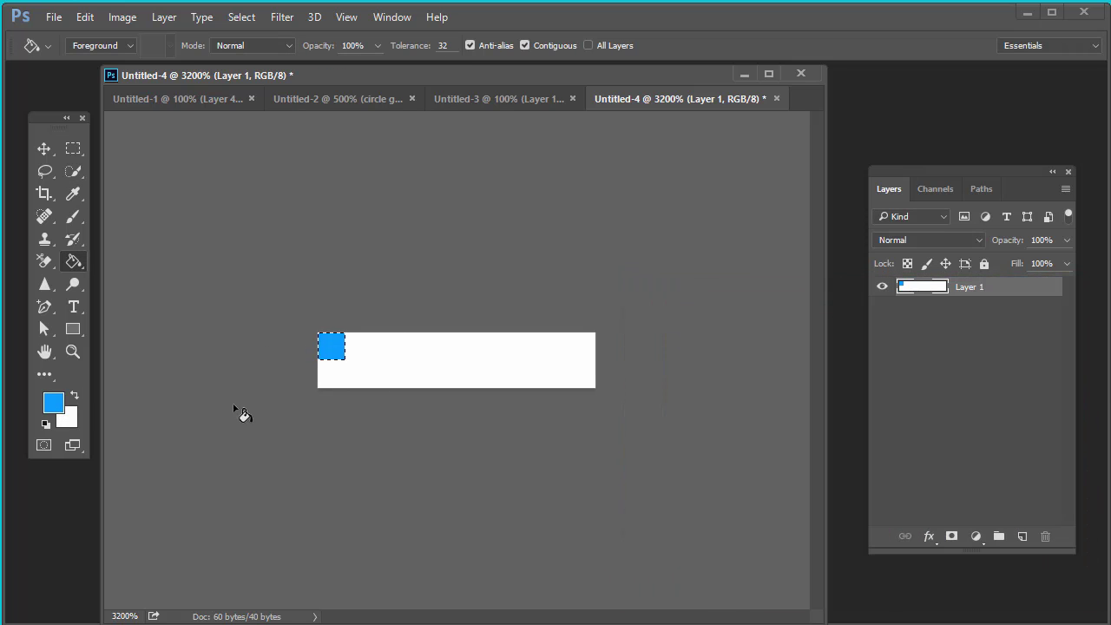
left_click(57, 412)
left_click(879, 329)
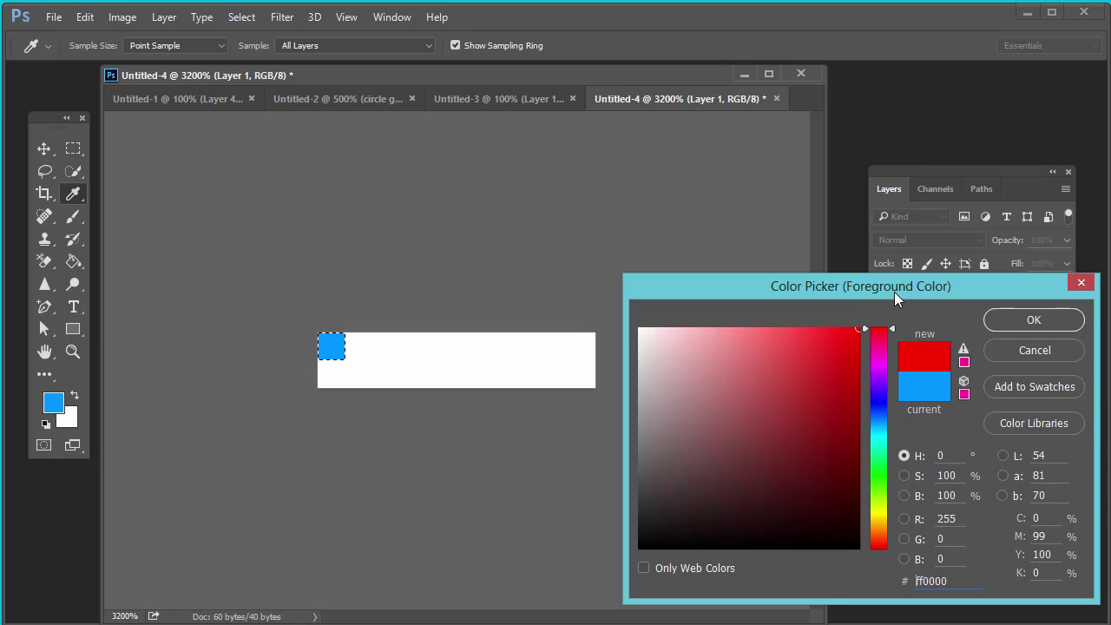
left_click(1052, 316)
left_click(337, 355)
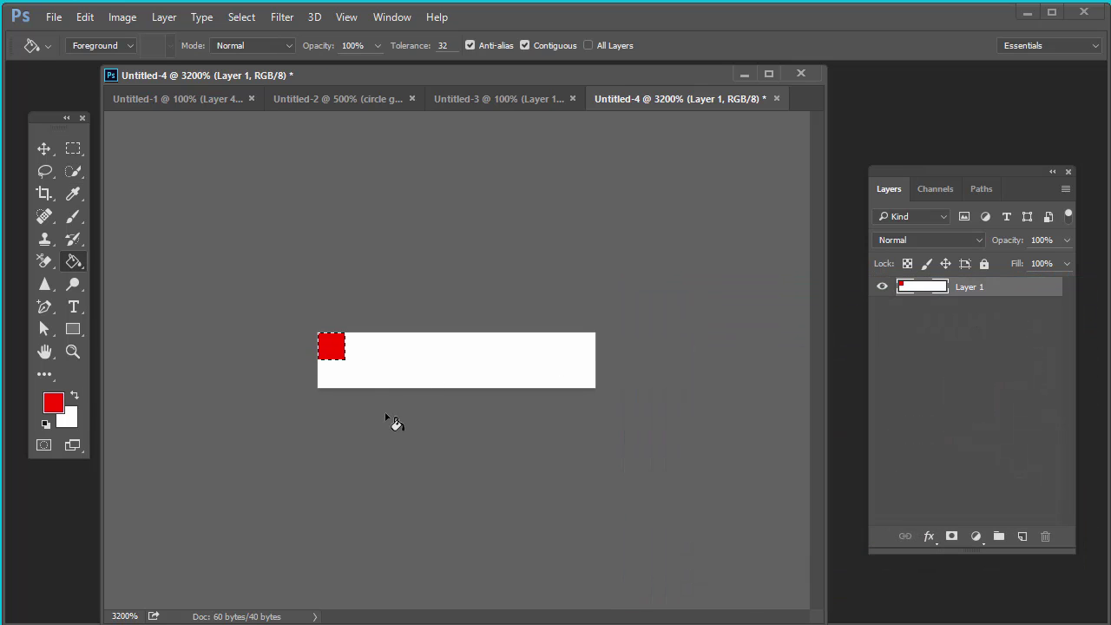
left_click(48, 149)
Step: Select all and define the 10 × 2 red-and-white strip as pattern 'red-pattern'
left_click(243, 18)
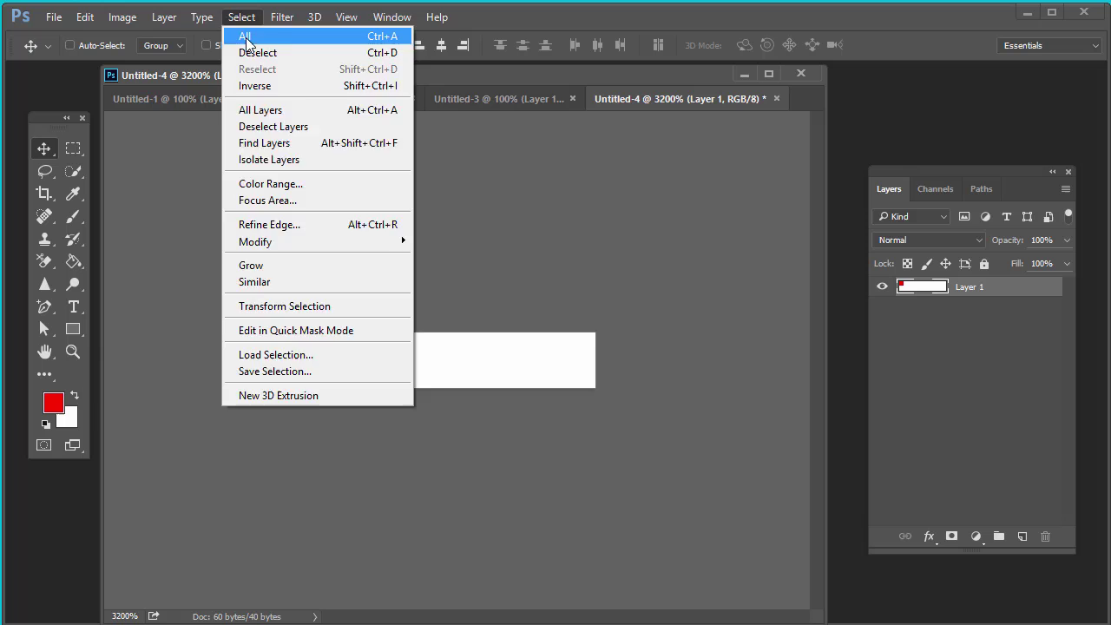
left_click(247, 37)
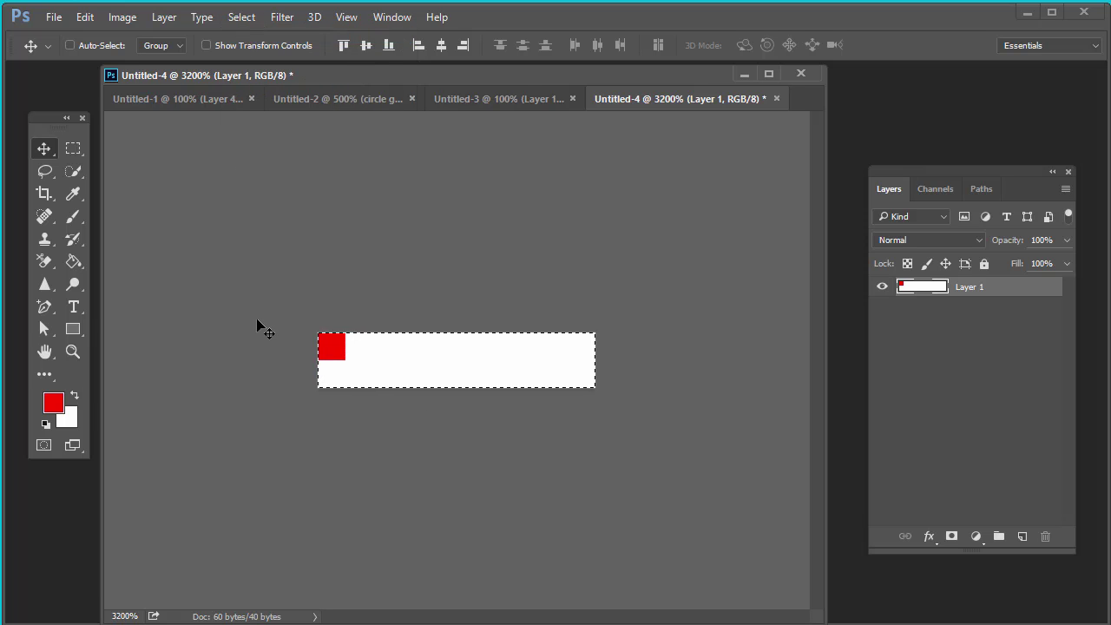
left_click(85, 18)
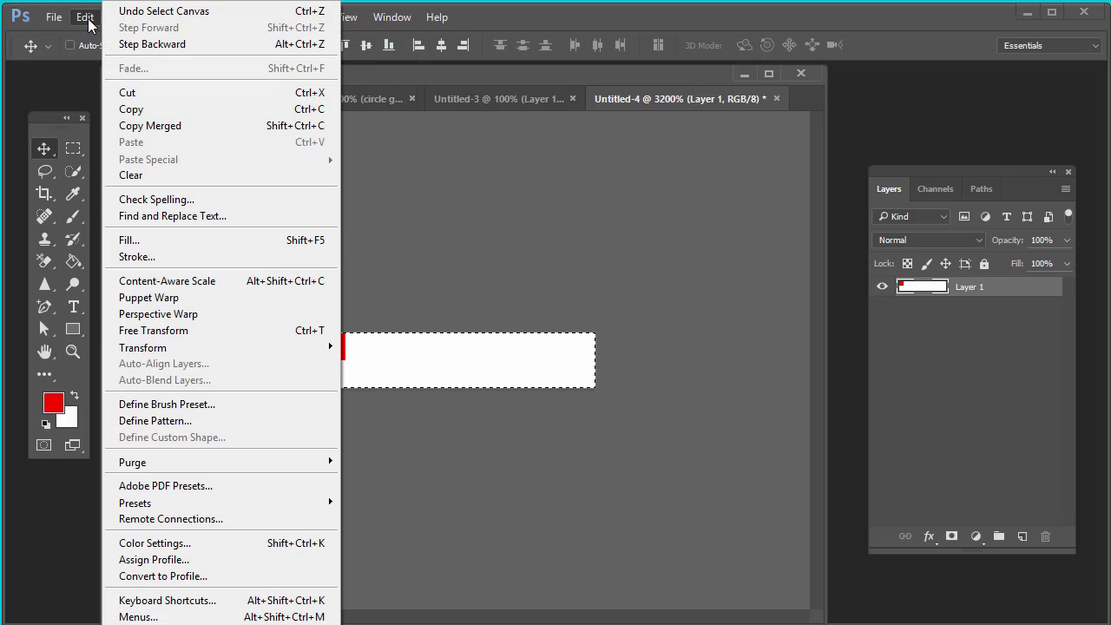
left_click(138, 422)
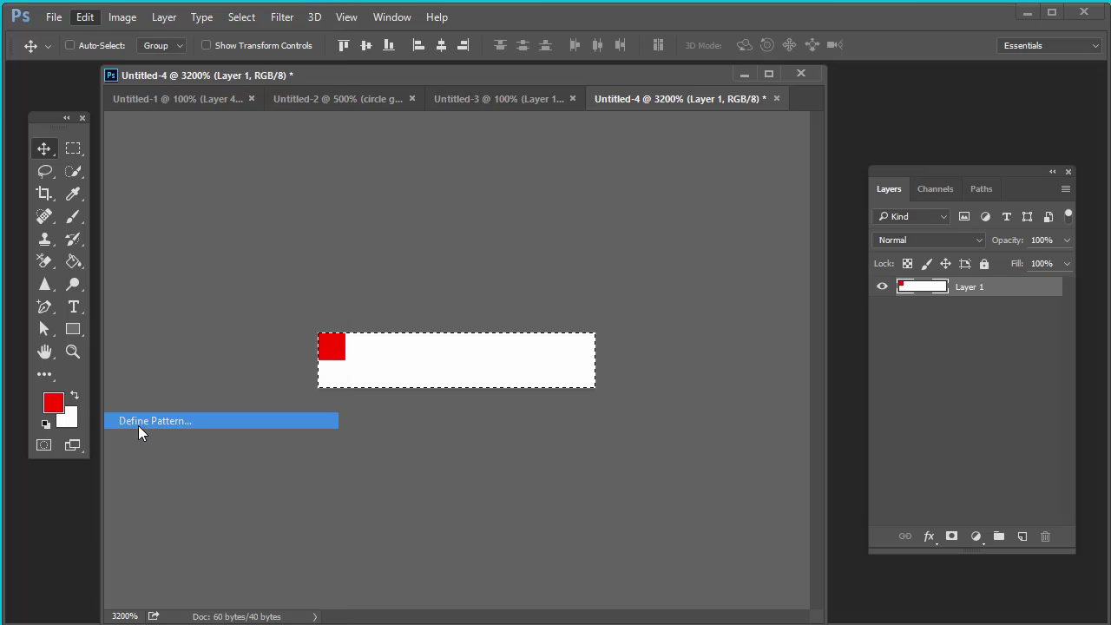
left_click(532, 192)
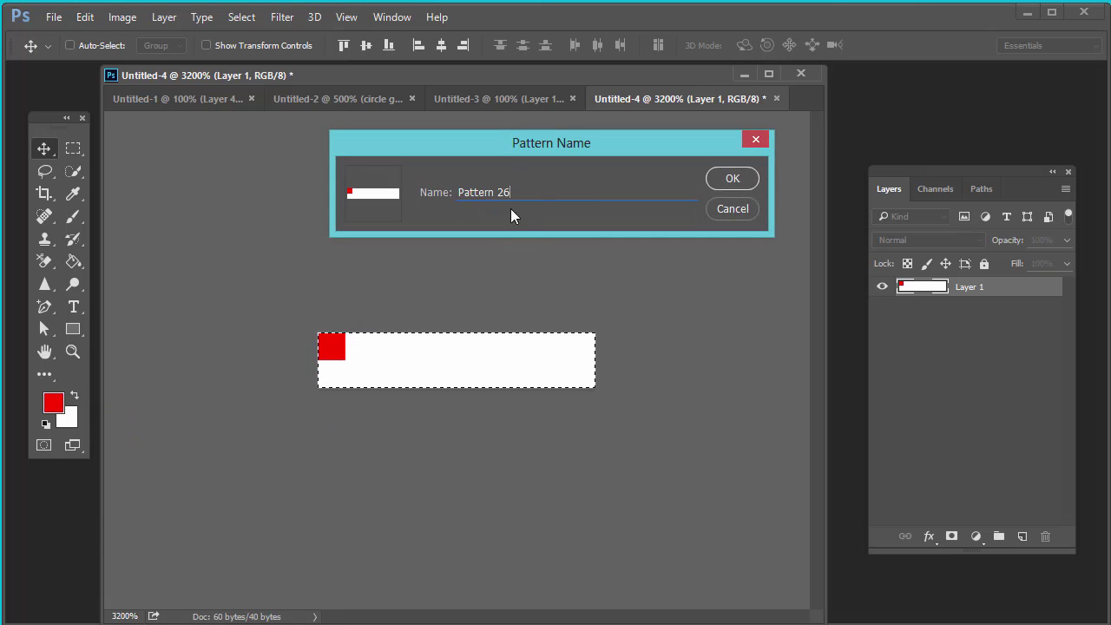
left_click_drag(512, 210, 427, 205)
type("red")
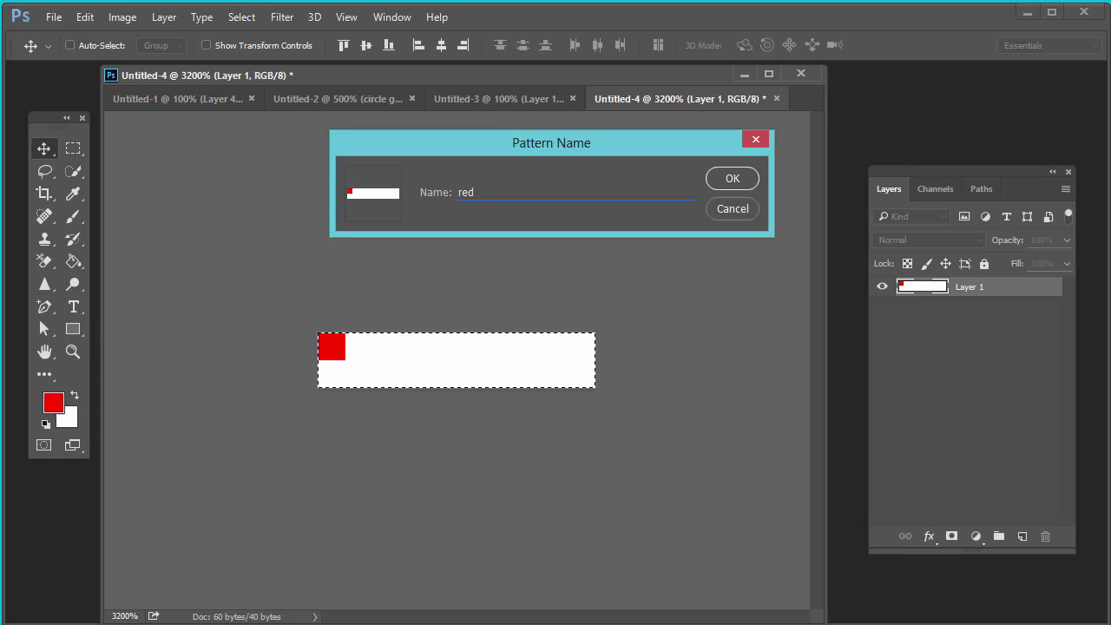
type("pattern")
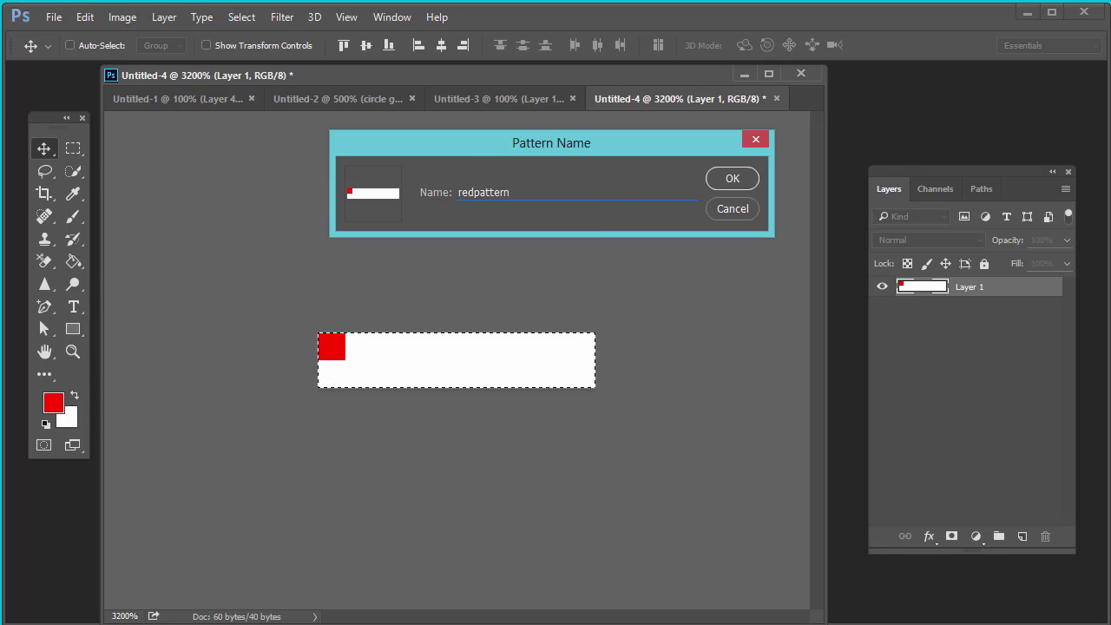
left_click(475, 192)
type("-")
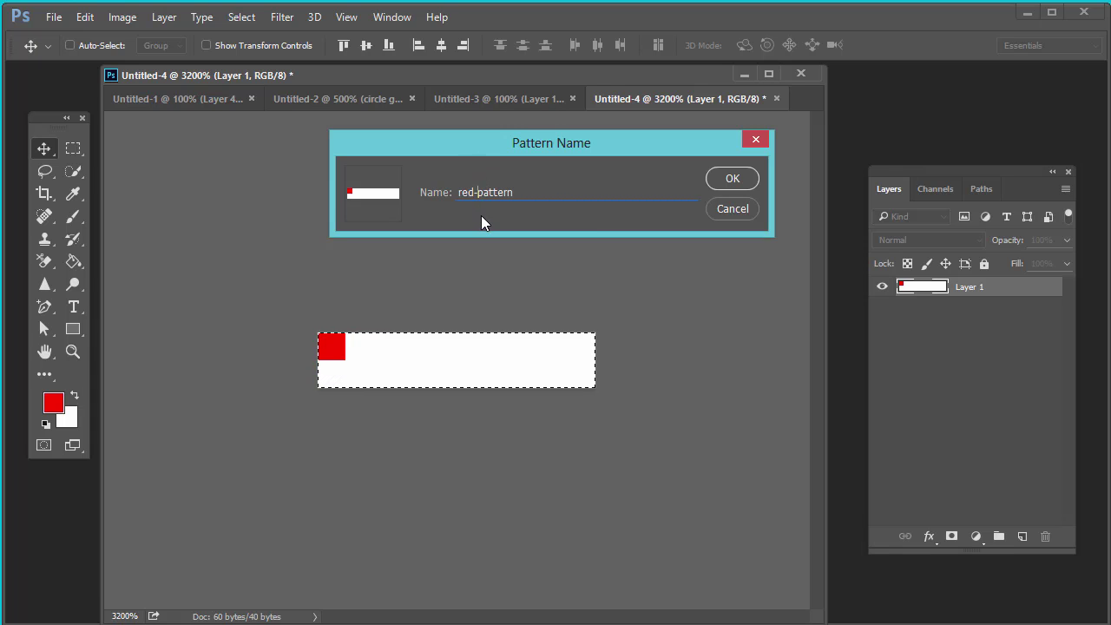
left_click(732, 185)
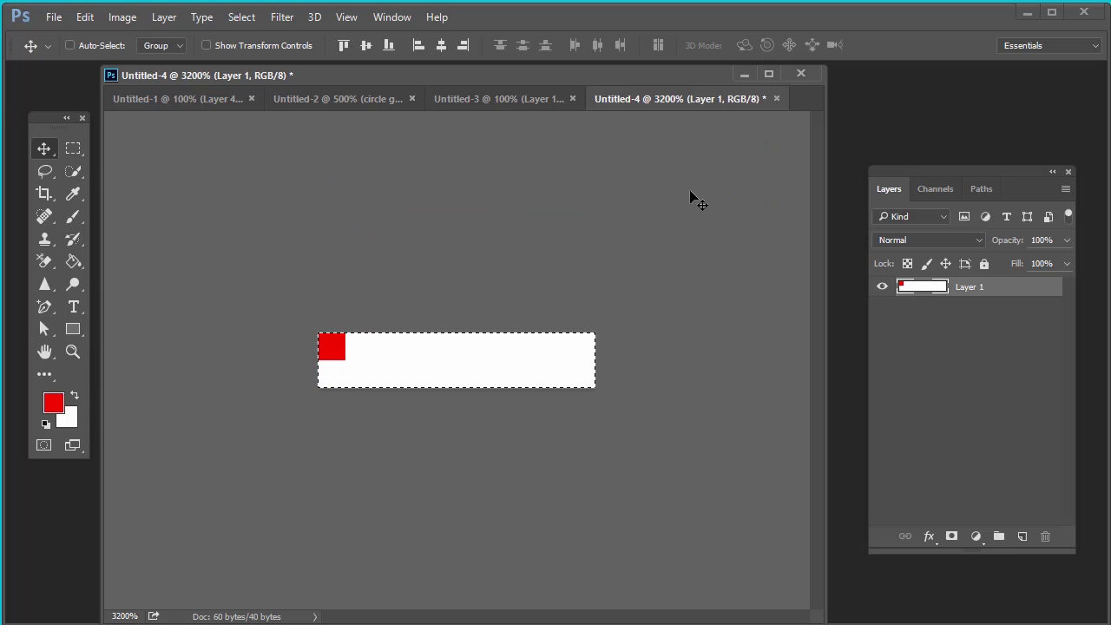
Step: Create a new 500 × 500 px transparent document
left_click(56, 18)
left_click(68, 35)
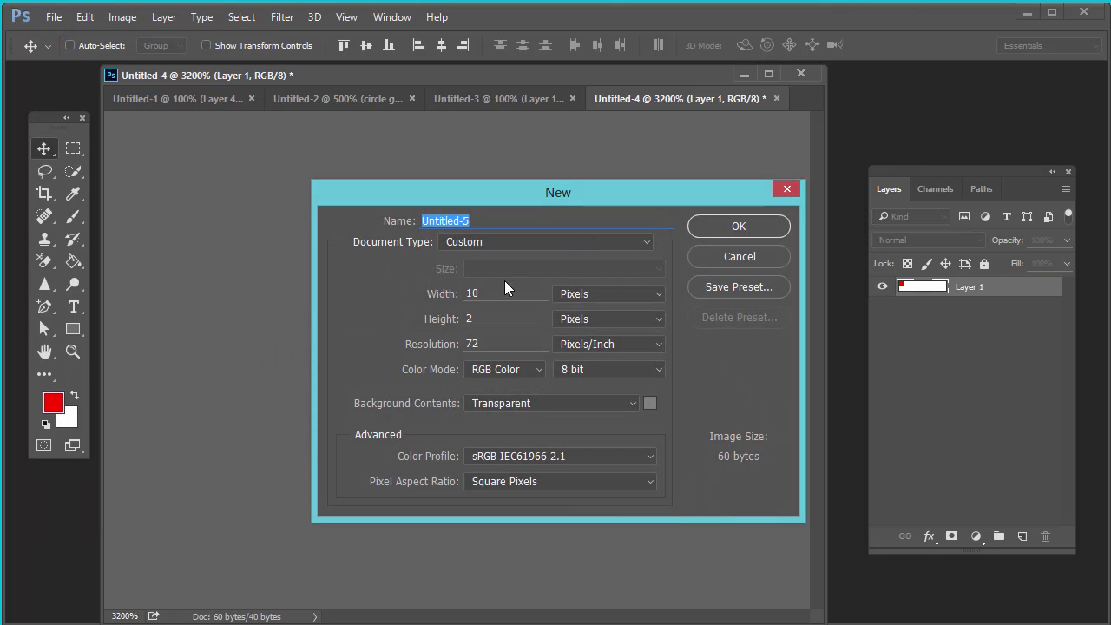
left_click(509, 297)
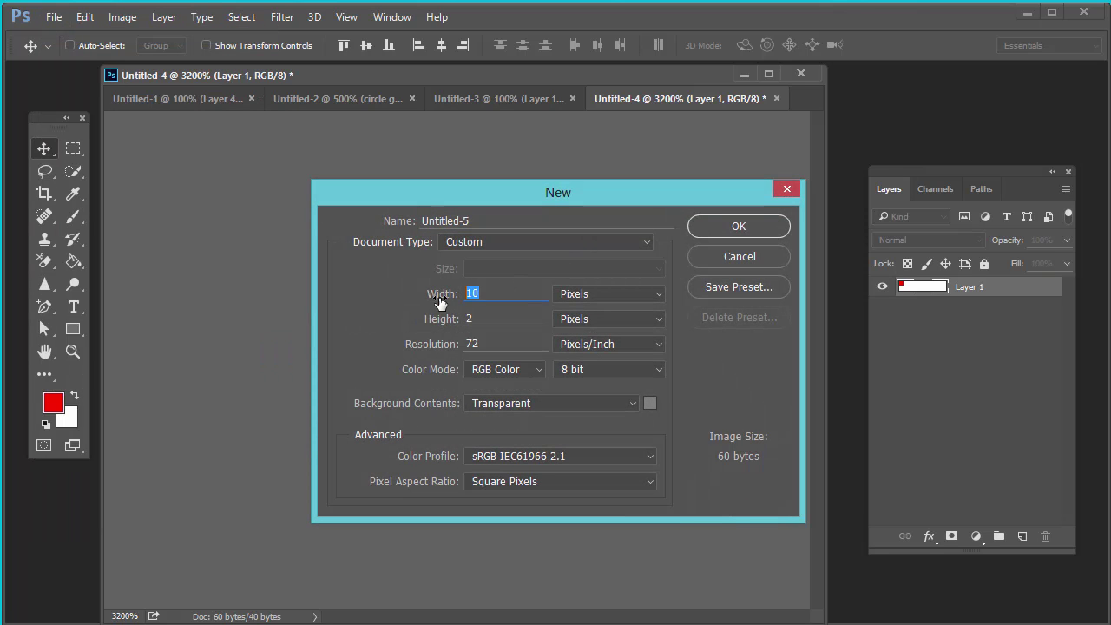
type("5")
key("BackSpace")
type("500")
key("Tab")
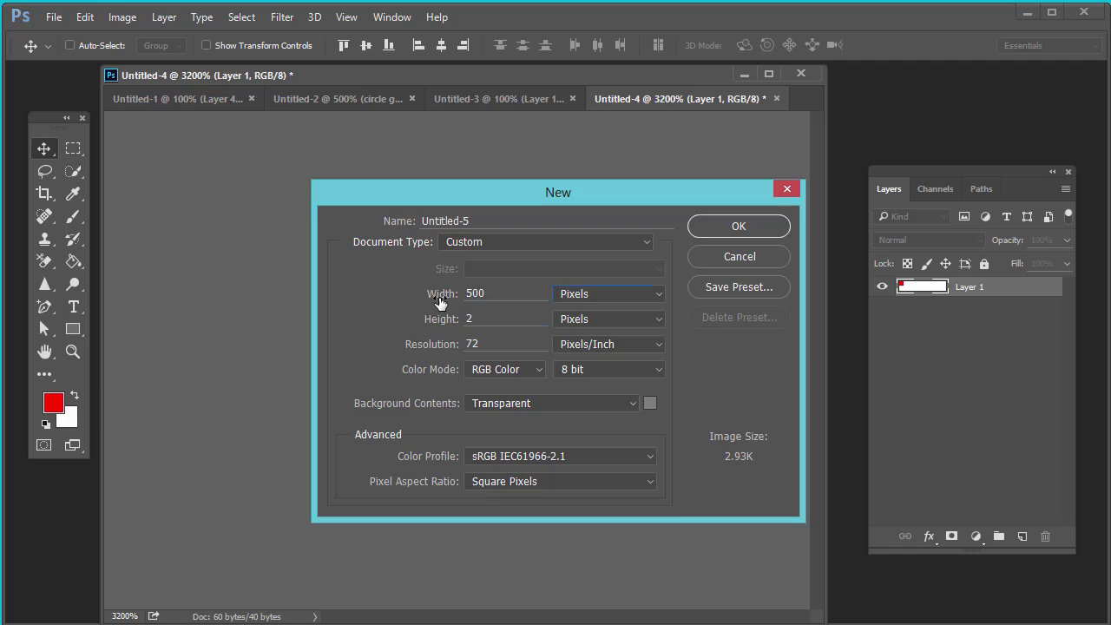
key("Tab")
type("500")
key("Return")
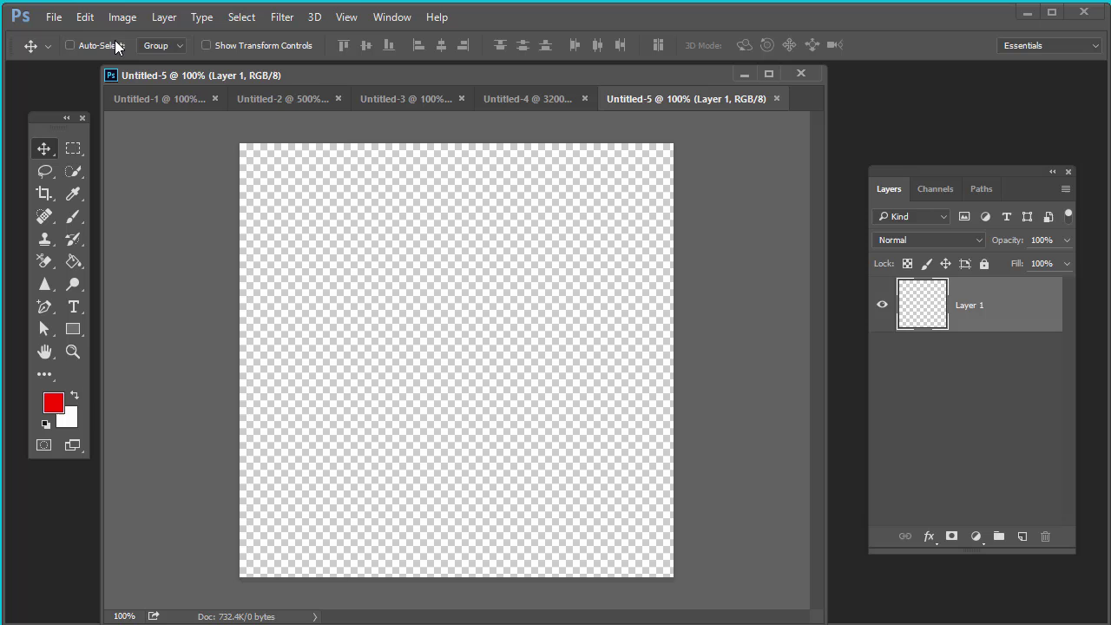
Step: Fill Layer 1 with the red-pattern pattern via Edit > Fill
left_click(85, 17)
left_click(159, 241)
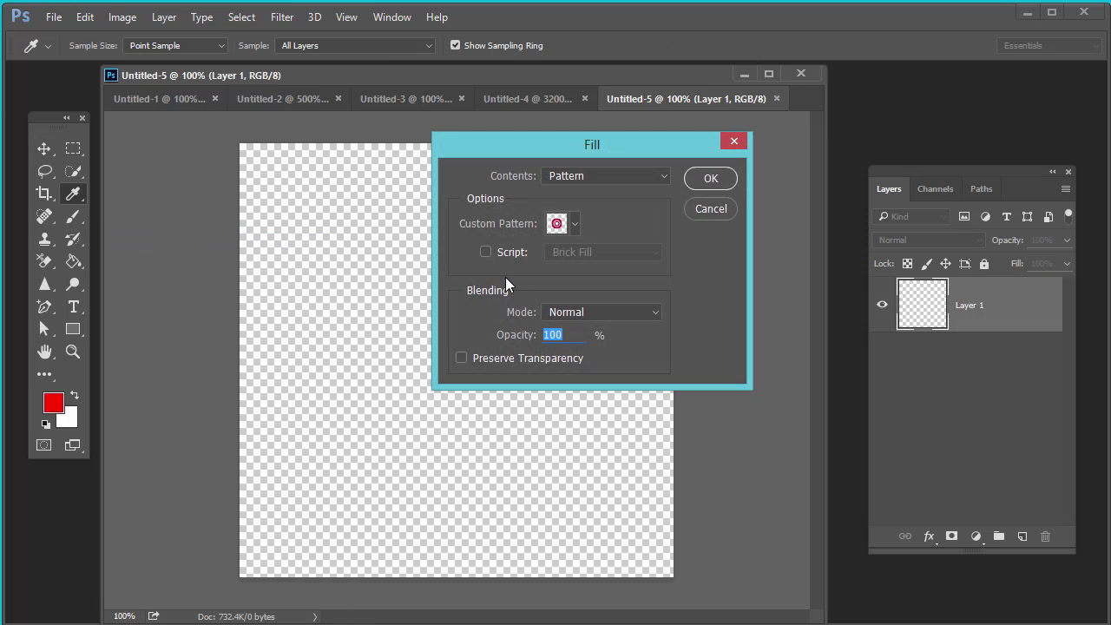
left_click(573, 228)
left_click(612, 337)
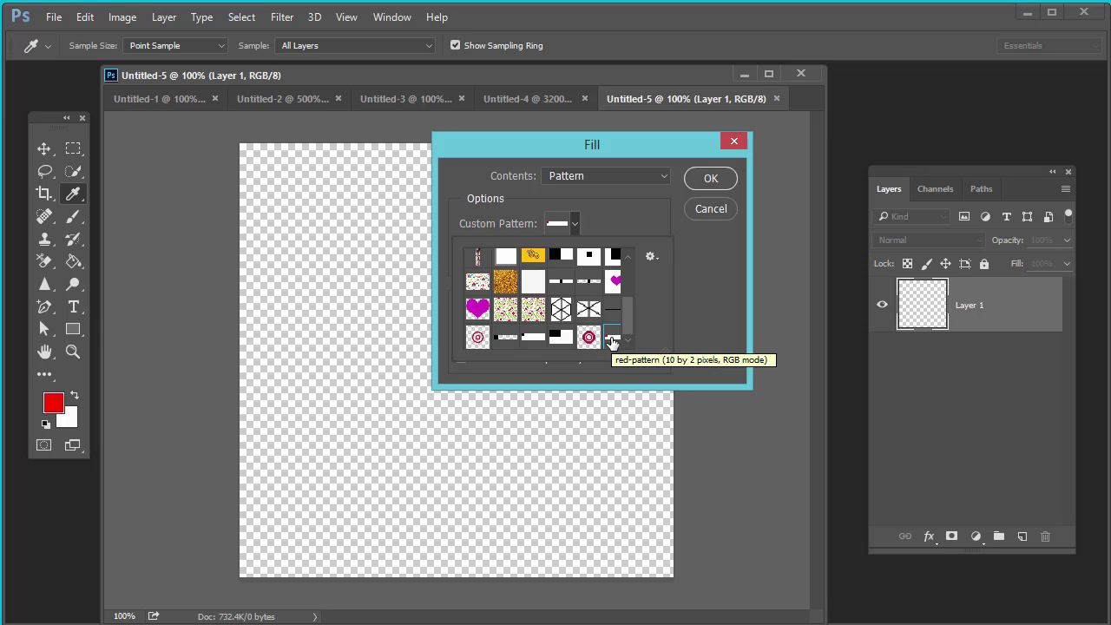
left_click(710, 178)
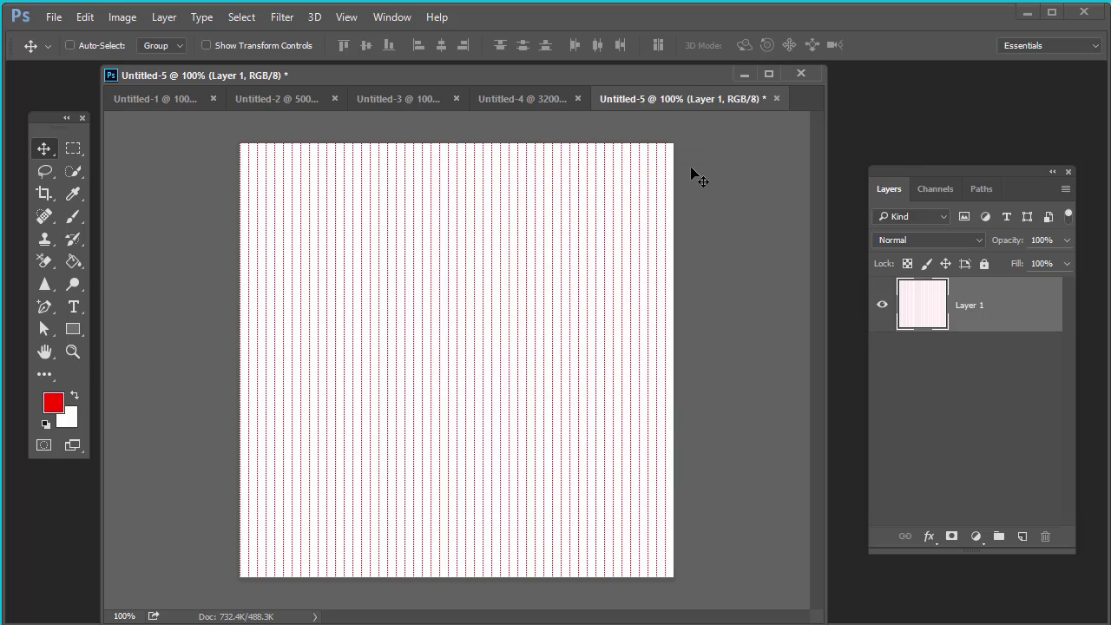
Step: Zoom in and out on the dotted red lines, hiding the panels and repositioning the window
key("ctrl+plus")
key("ctrl+plus")
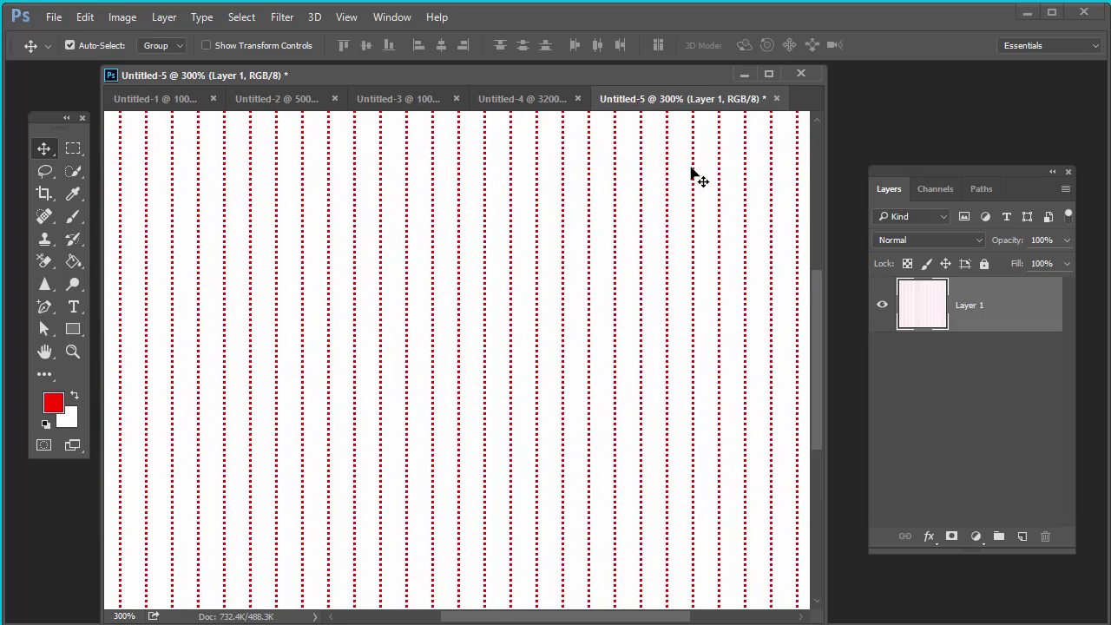
key("ctrl+minus")
key("ctrl+minus")
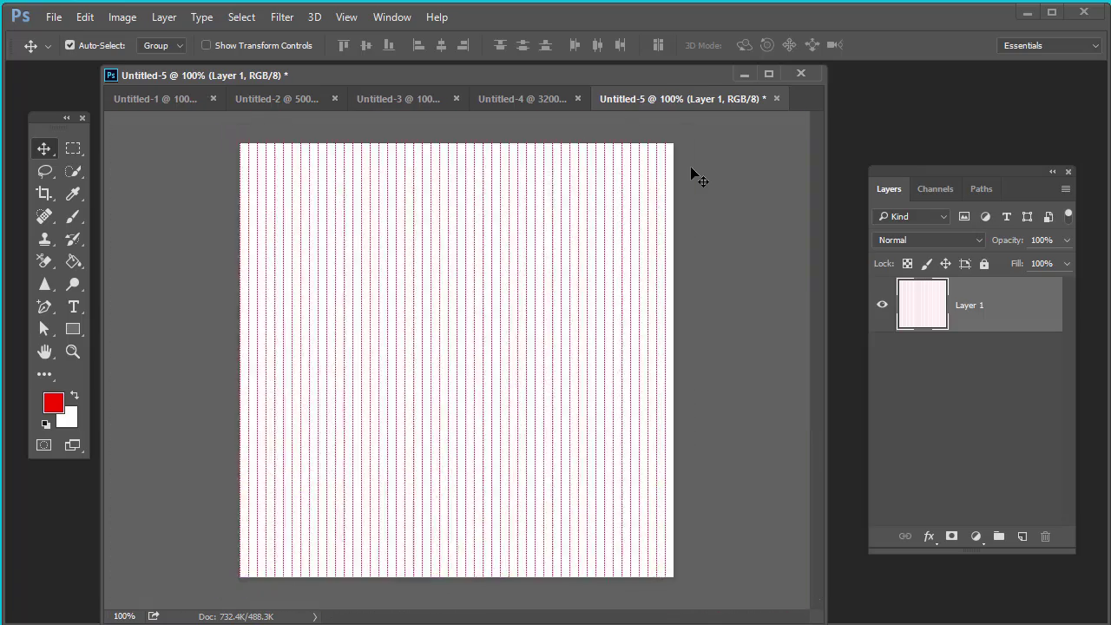
key("ctrl+plus")
key("ctrl+minus")
key("ctrl+plus")
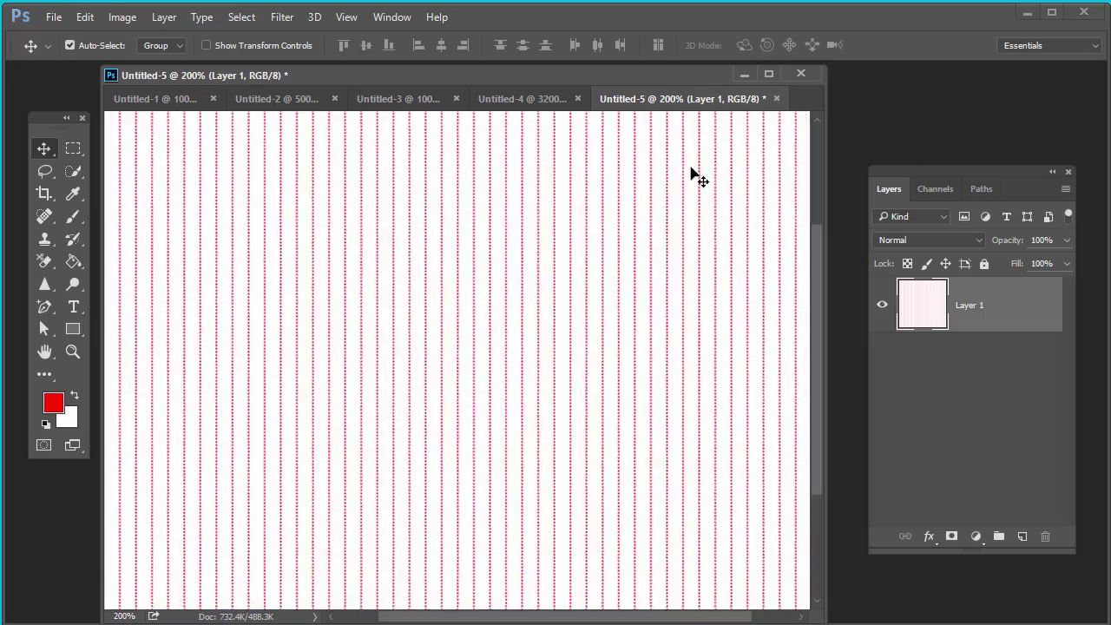
key("ctrl+minus")
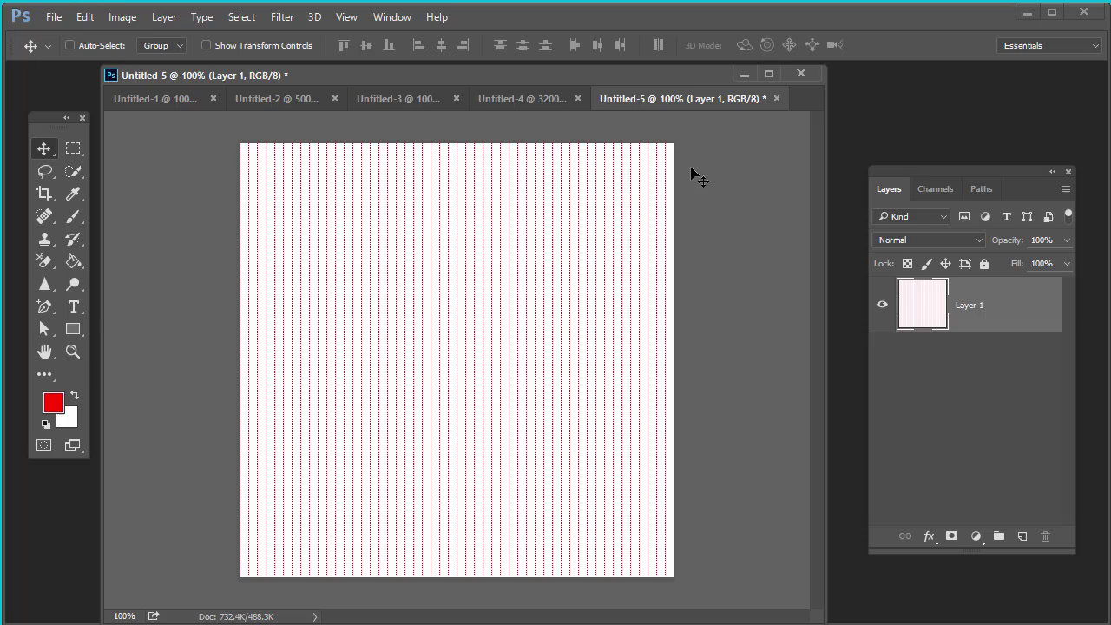
key("Tab")
key("Tab")
left_click_drag(553, 77, 570, 97)
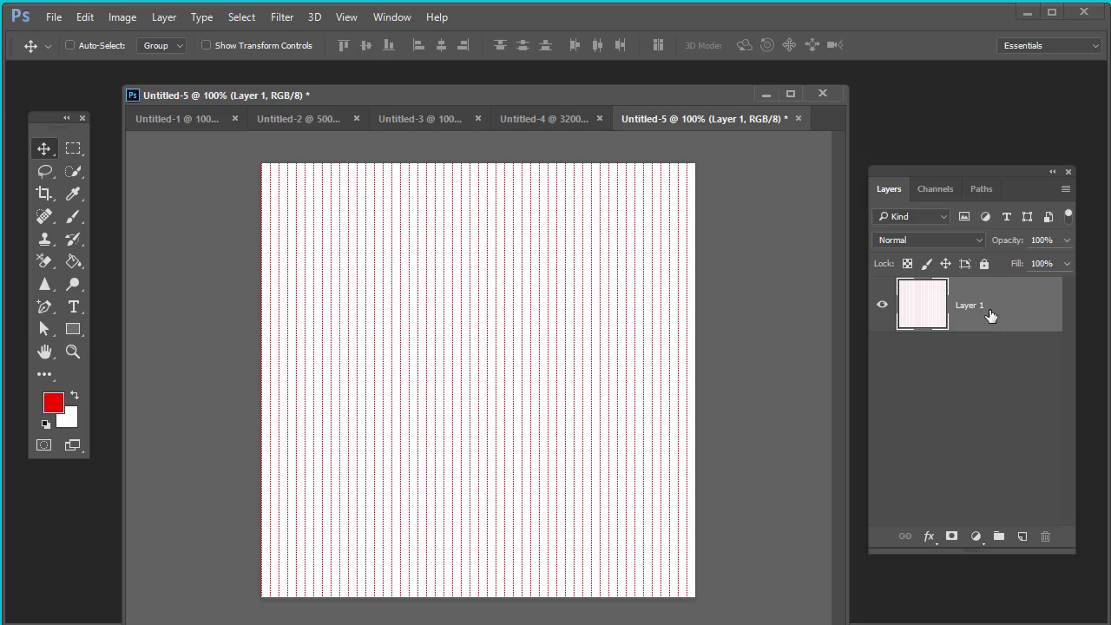
Step: Toggle Layer 1's visibility off and on twice to compare the pattern fill
left_click(884, 316)
left_click(883, 317)
left_click(882, 305)
left_click(882, 304)
left_click(52, 17)
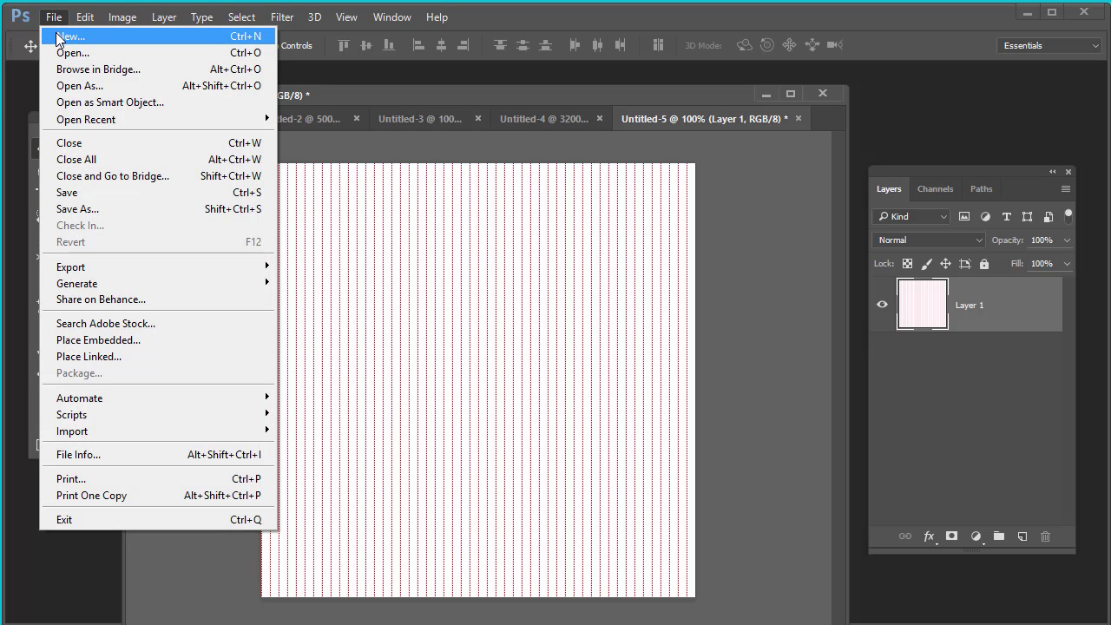
Step: Create a new 100 × 100 px document and zoom in on it
left_click(60, 36)
left_click(473, 294)
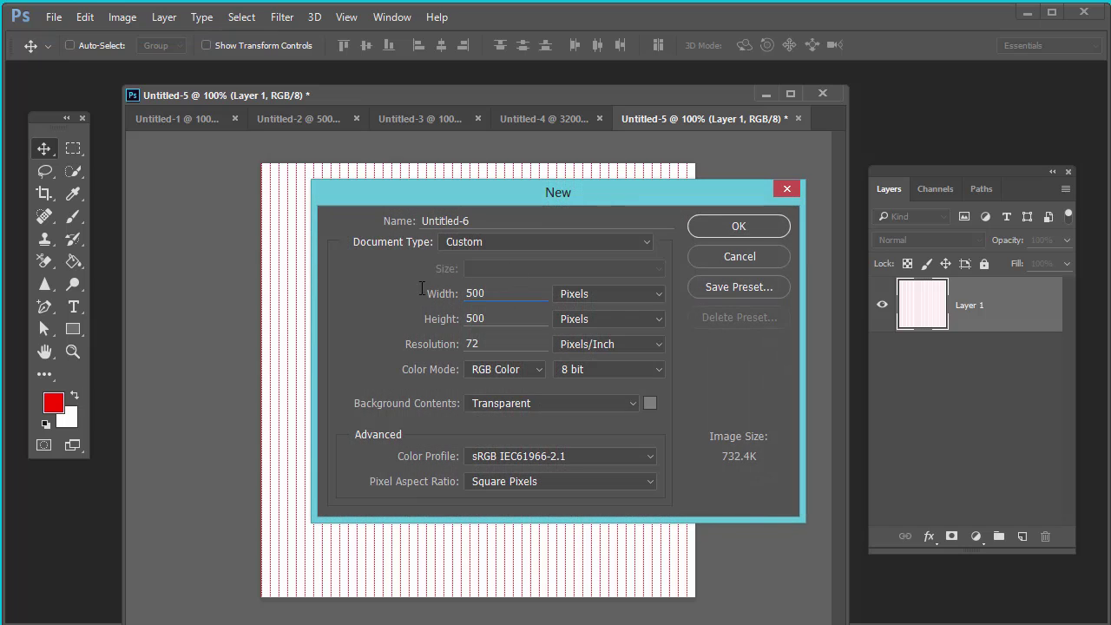
type("100")
double_click(476, 318)
type("100")
key("Return")
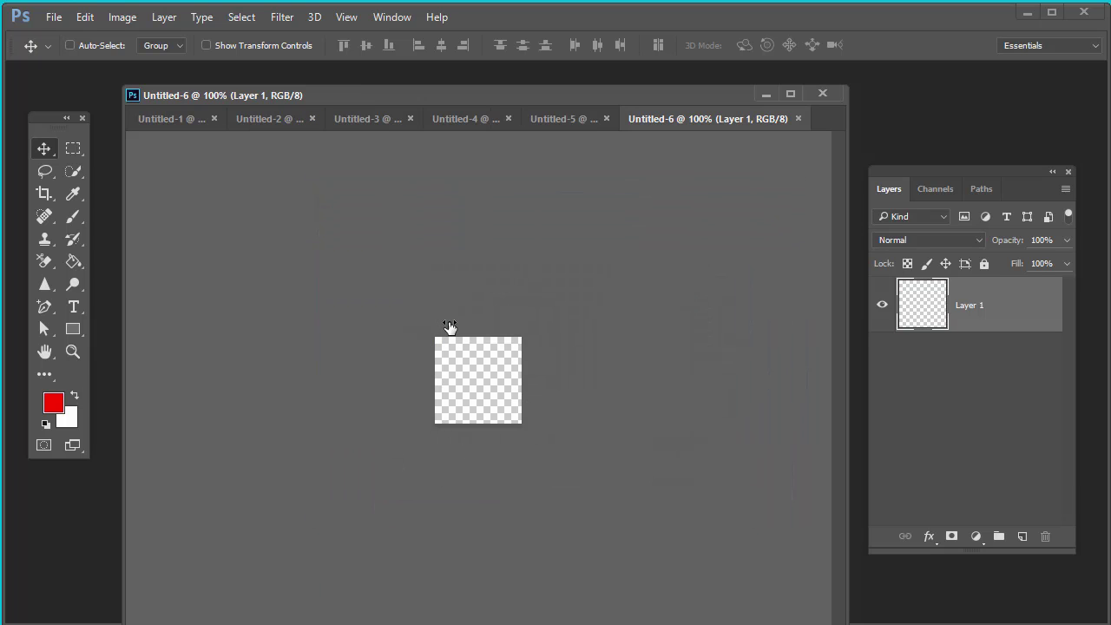
key("ctrl+plus")
key("ctrl+plus")
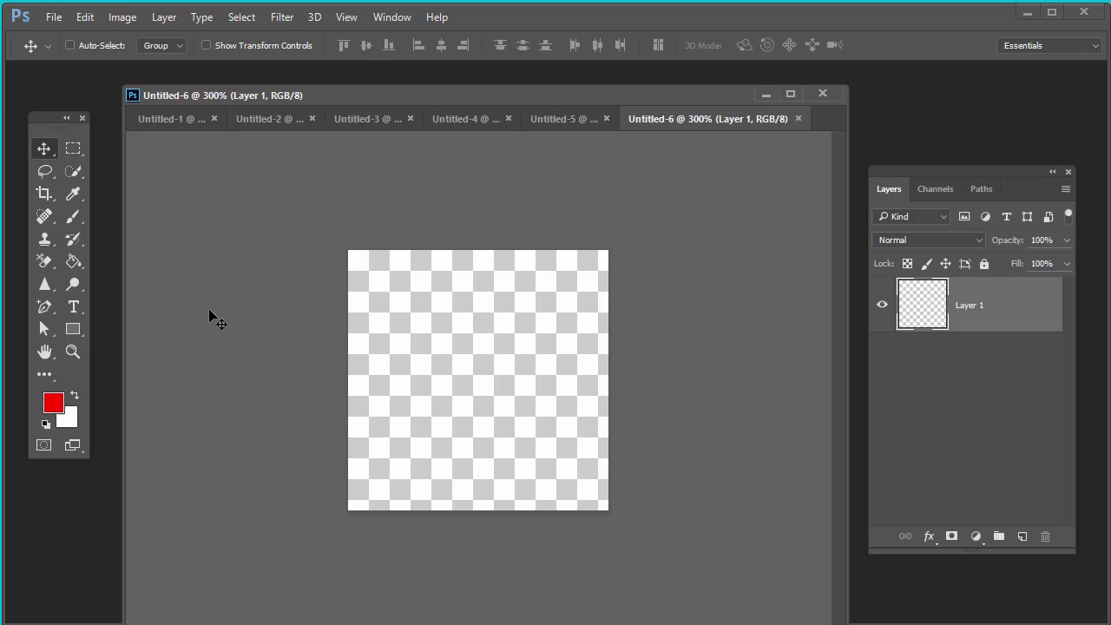
Step: Draw a large square marquee selection in the canvas centre
left_click(78, 327)
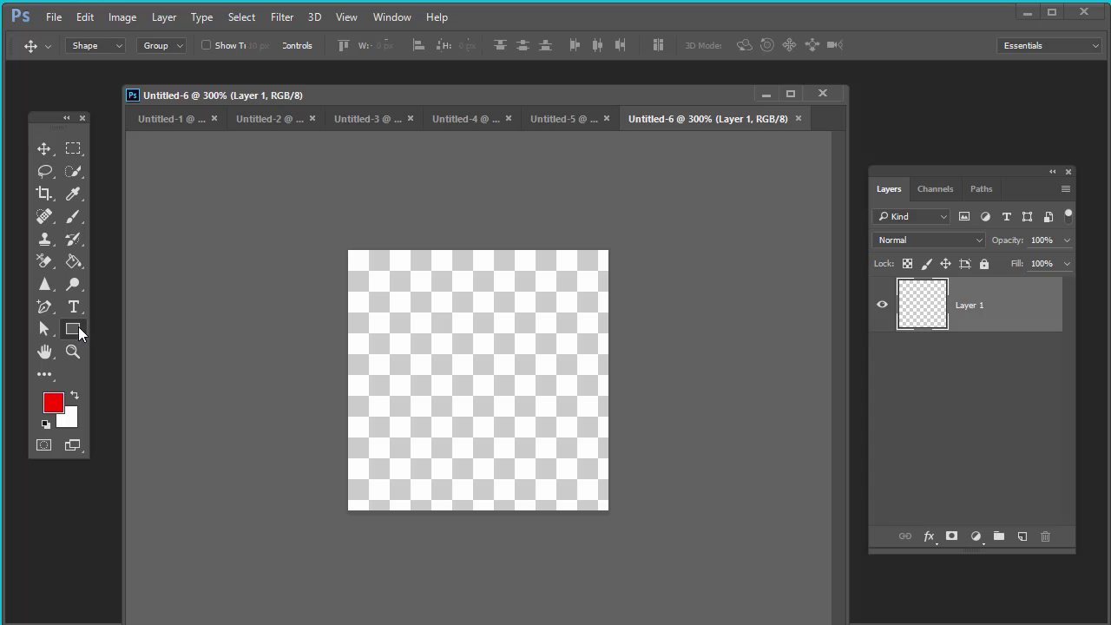
left_click(77, 149)
left_click(128, 152)
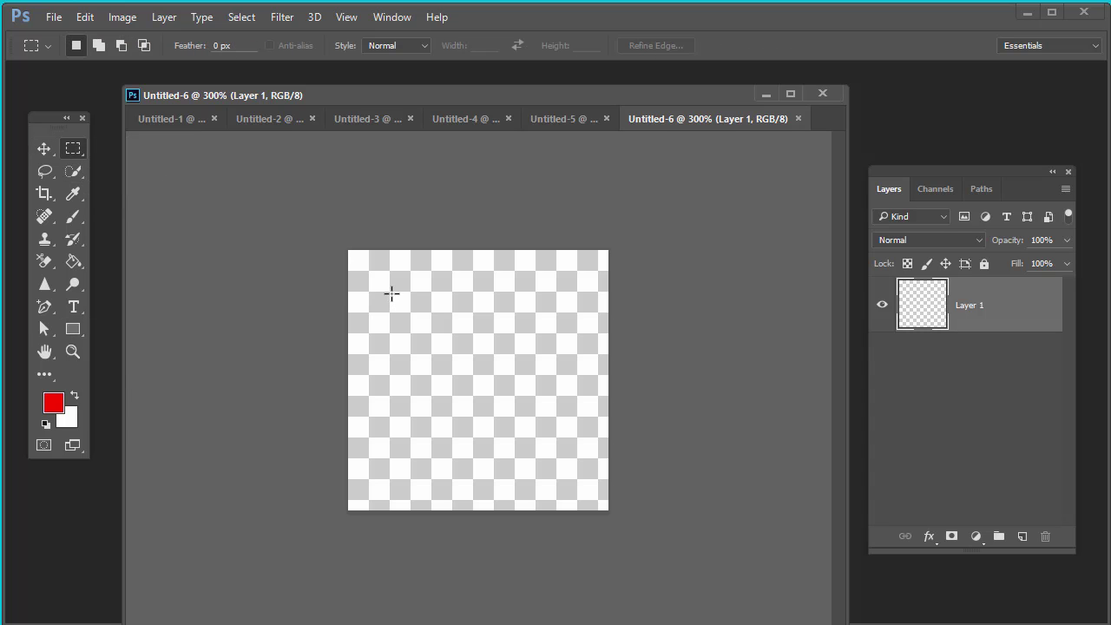
left_click_drag(391, 293, 582, 480)
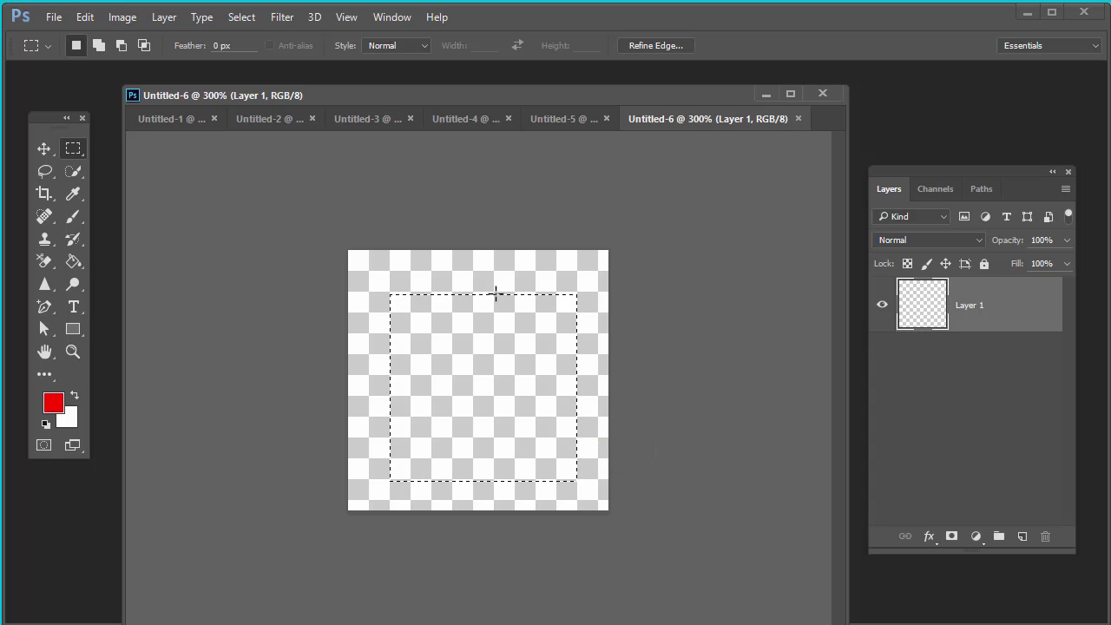
left_click(379, 289)
left_click_drag(390, 291, 577, 478)
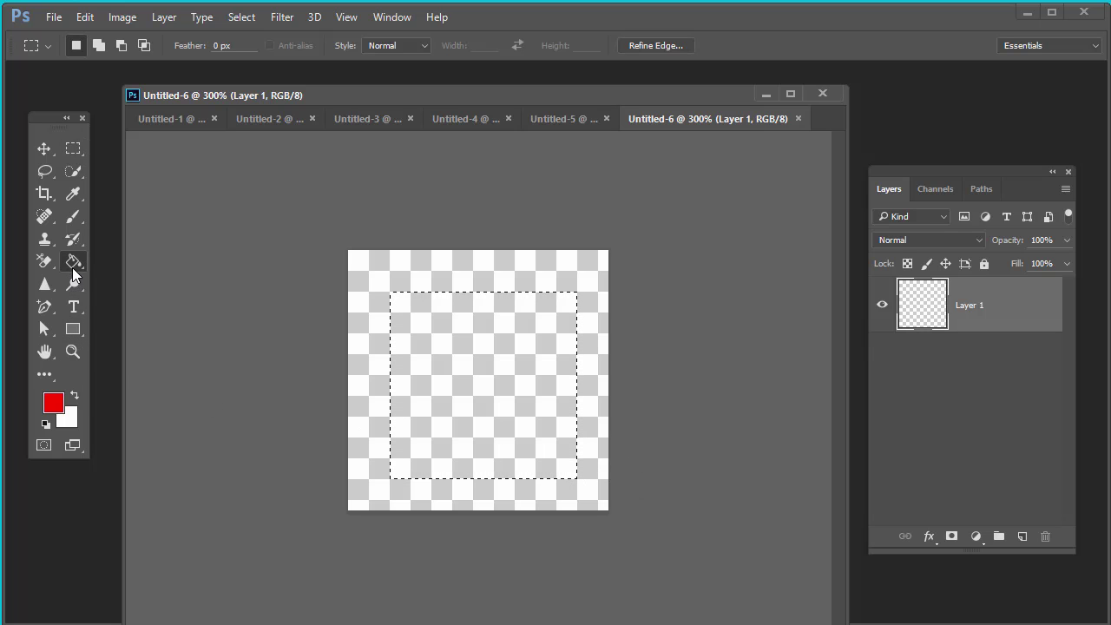
Step: Fill the square selection red with the Paint Bucket, then deselect
key("g")
left_click(473, 356)
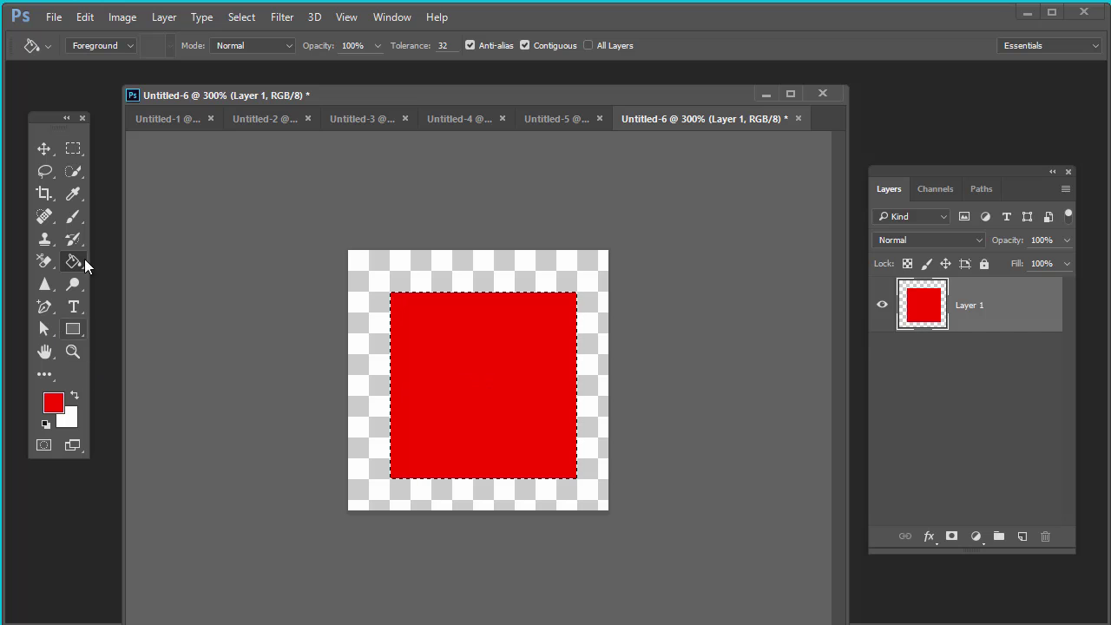
left_click(73, 152)
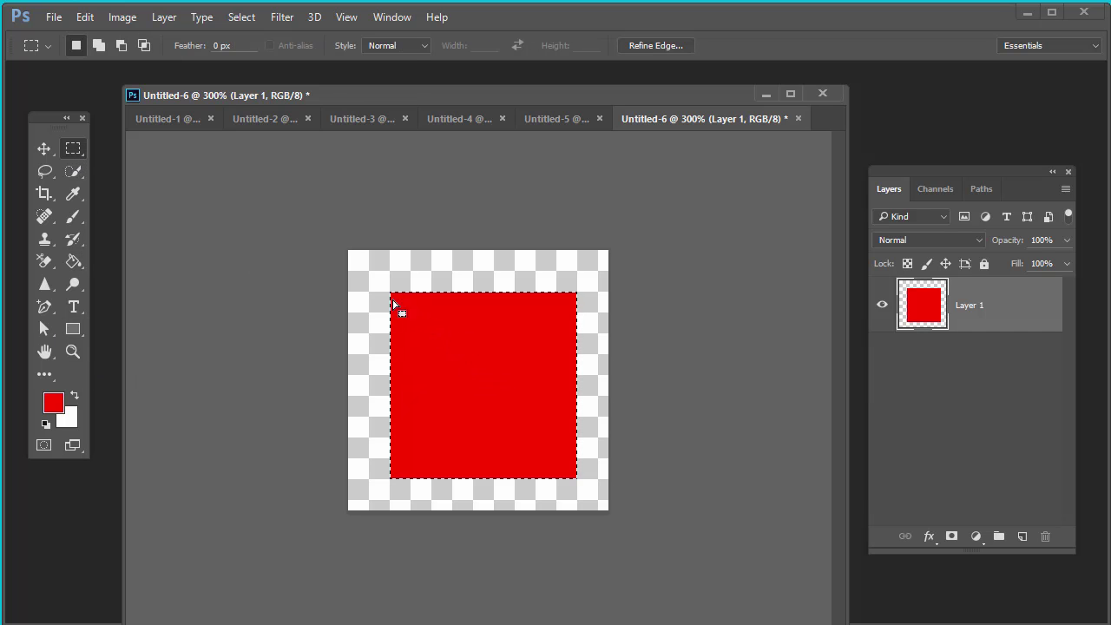
left_click(242, 17)
left_click(250, 47)
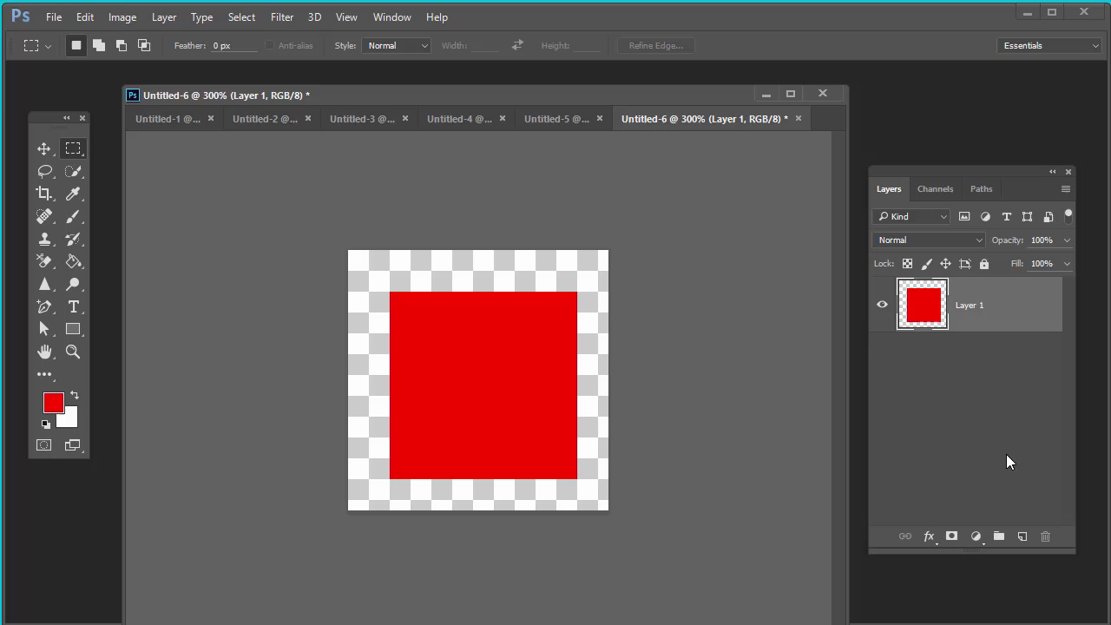
Step: Add Layer 2 and select a smaller square centred inside the red square
left_click(1023, 537)
left_click_drag(429, 331, 547, 448)
left_click_drag(467, 407, 464, 404)
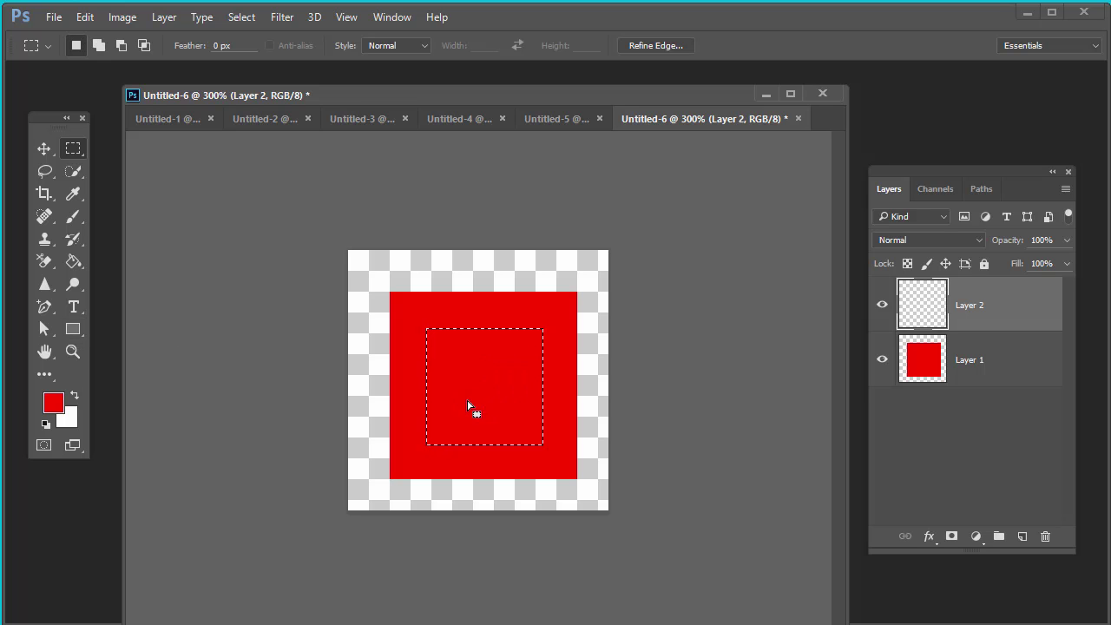
Step: Fill the selection with bright yellow ffe400 and deselect
left_click(75, 395)
left_click(53, 402)
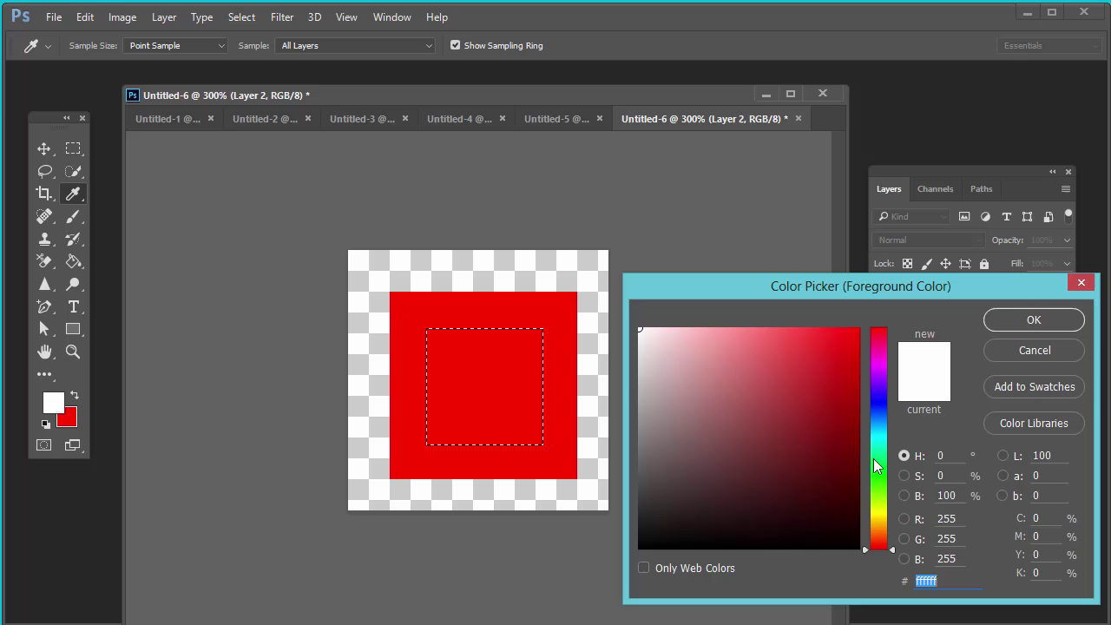
left_click(875, 516)
left_click(858, 329)
left_click(1032, 320)
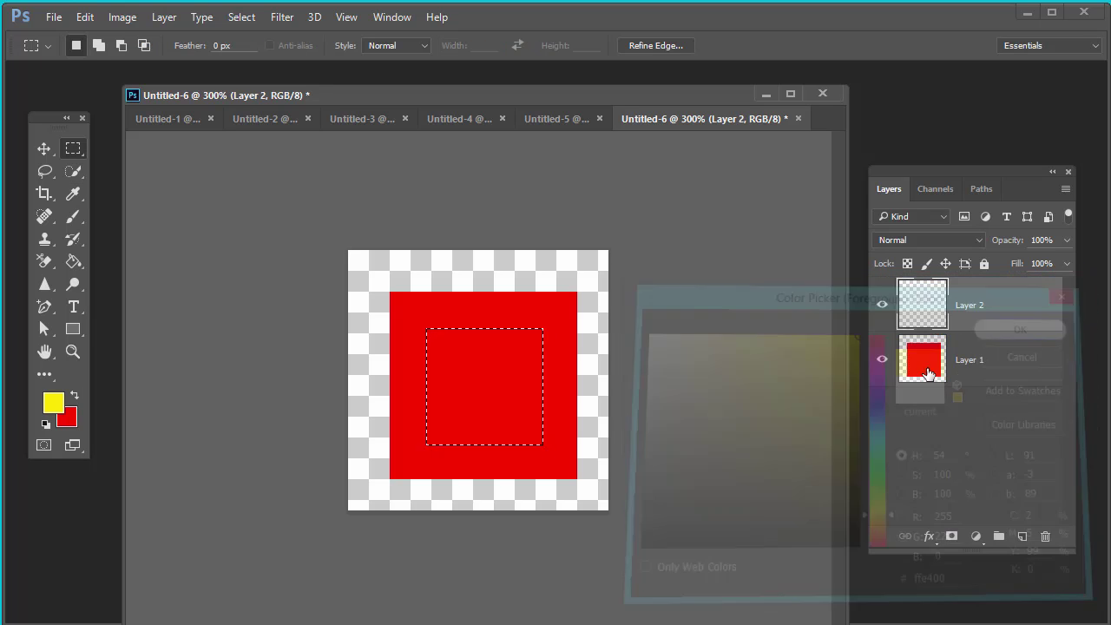
key("alt+BackSpace")
key("ctrl+d")
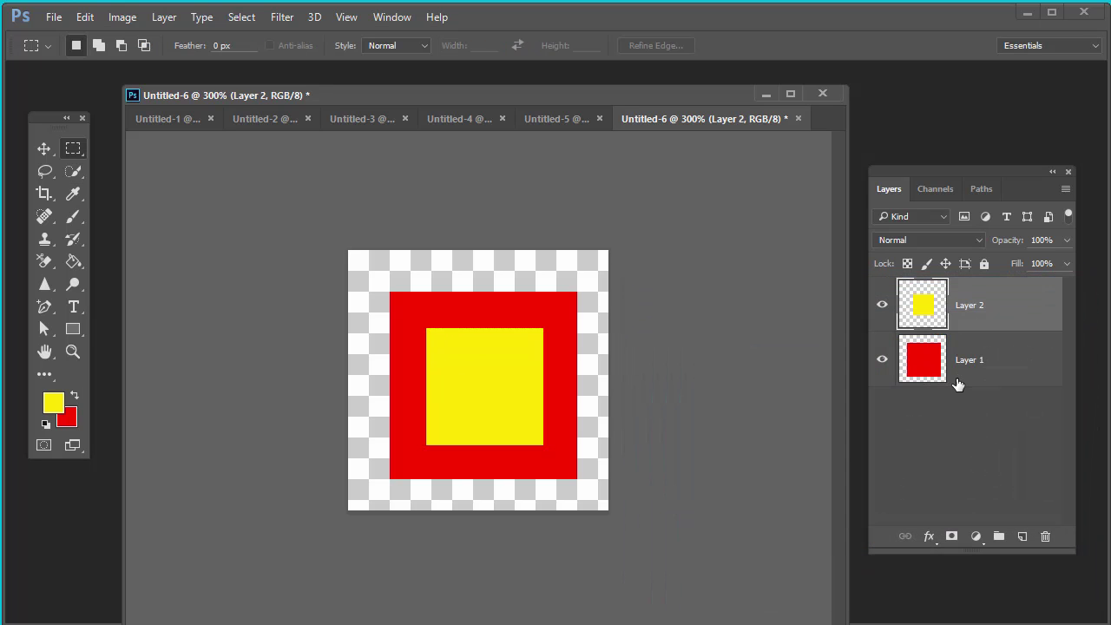
left_click(1027, 386, "shift")
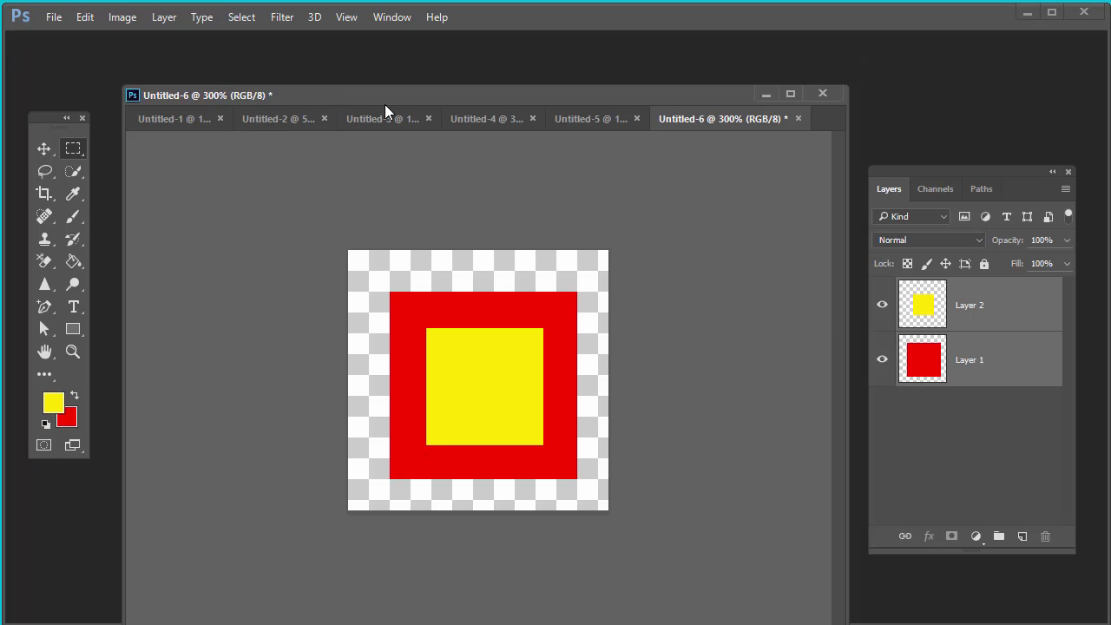
Step: Group both square layers into Group 1 and centre them on the canvas
key("v")
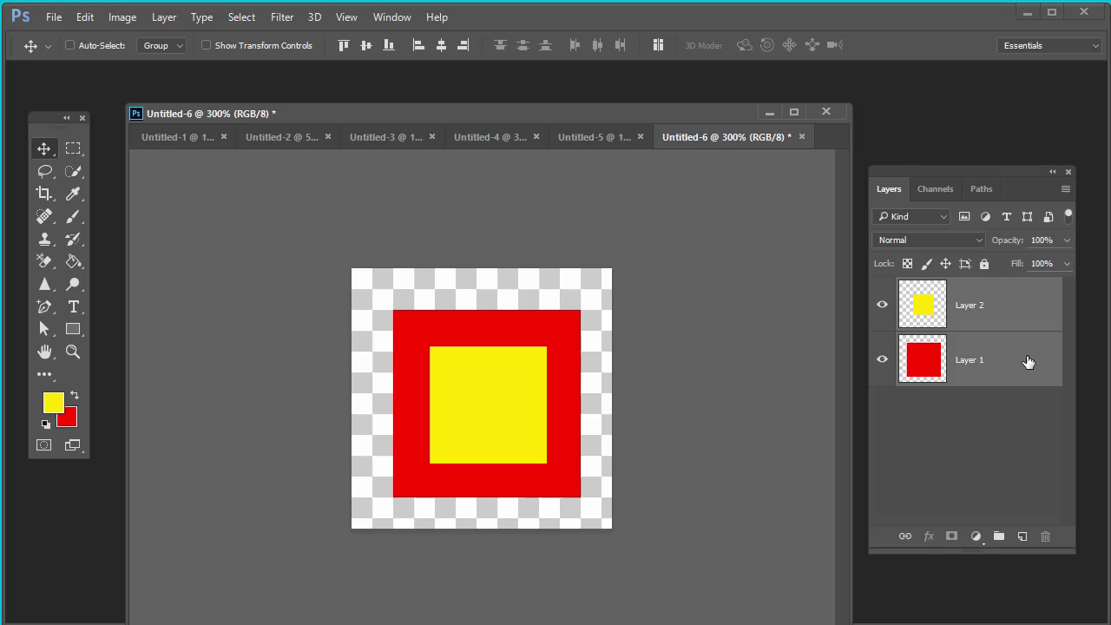
left_click(1066, 188)
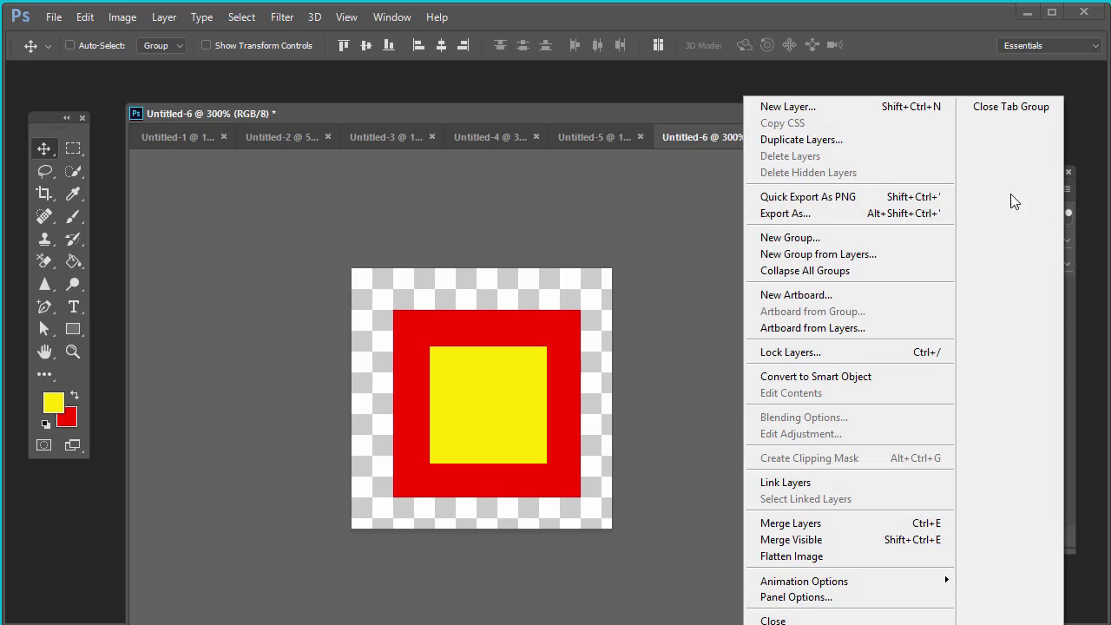
left_click(904, 254)
left_click(582, 365)
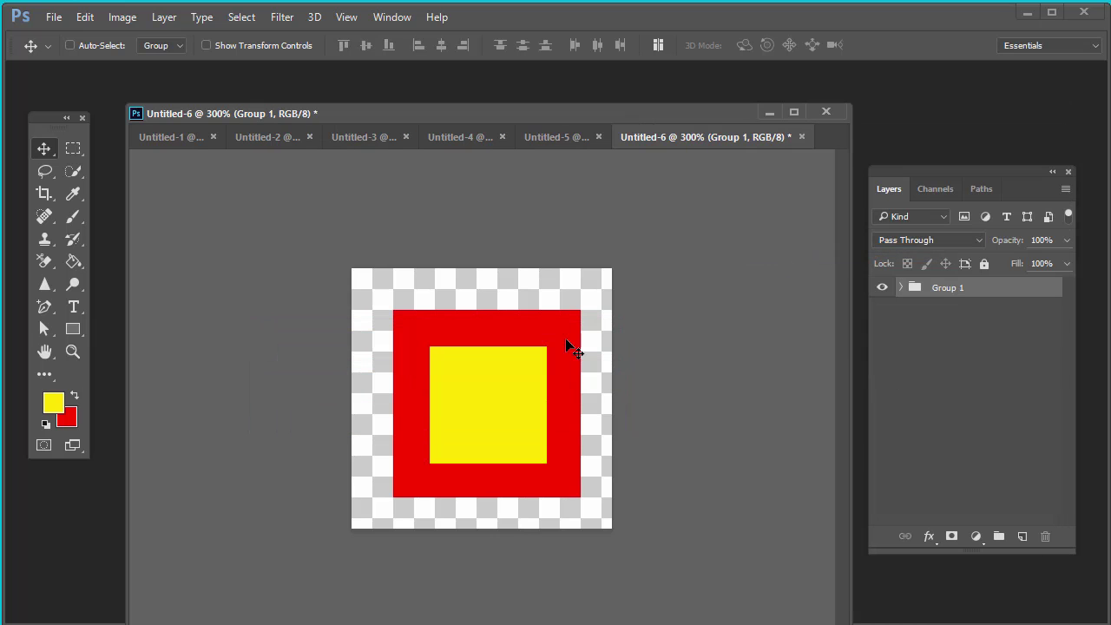
left_click(242, 17)
left_click(249, 36)
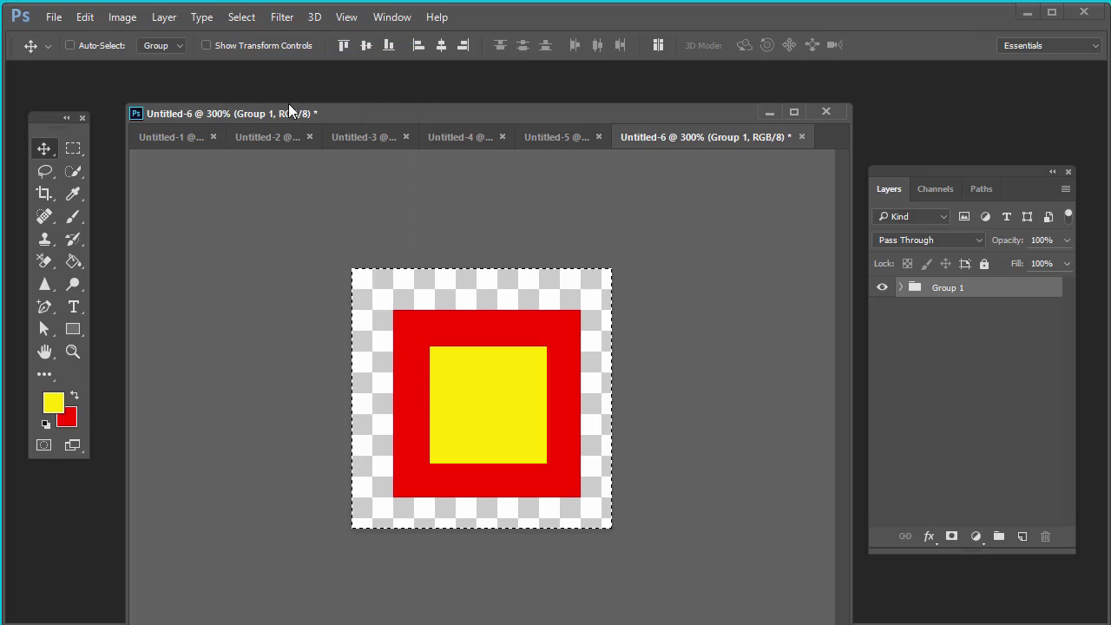
left_click(365, 45)
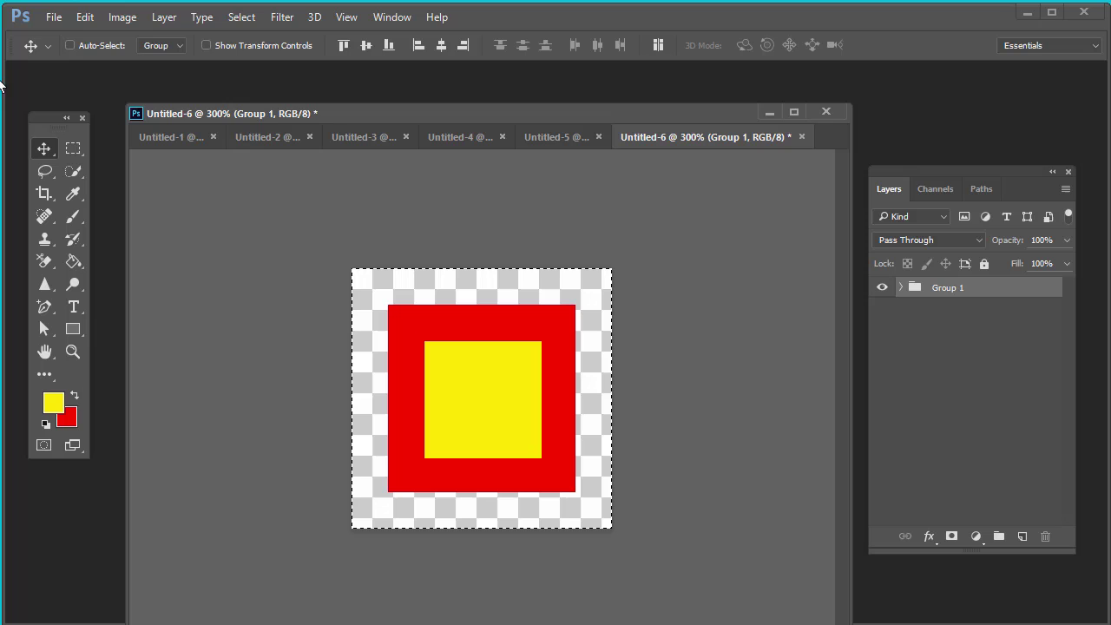
Step: Define the design as a new pattern named 'red-yellow'
left_click(85, 17)
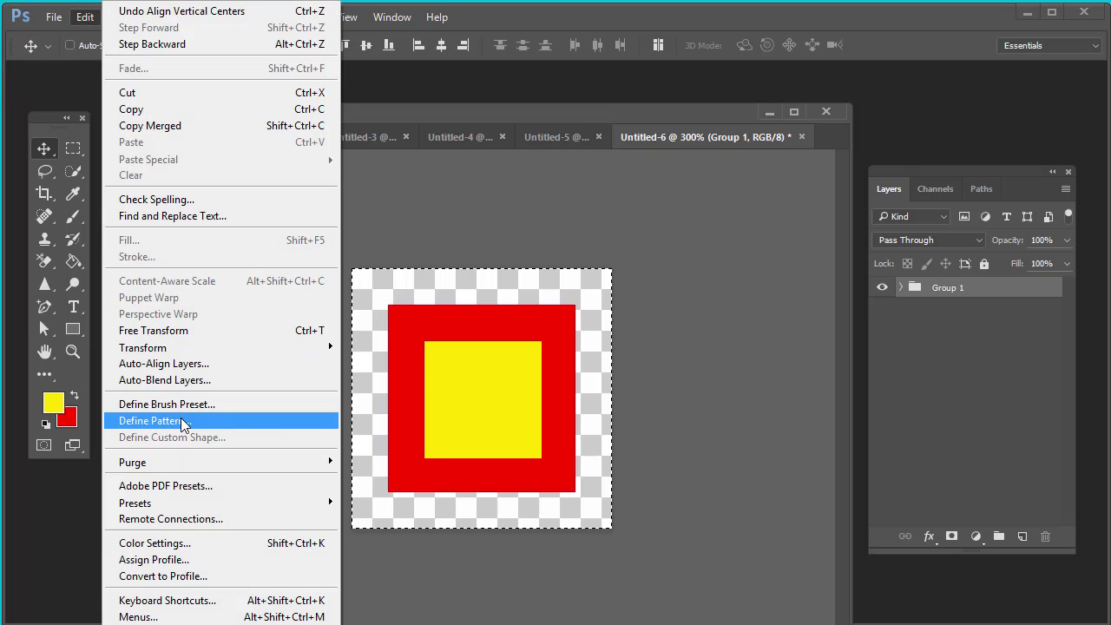
left_click(654, 332)
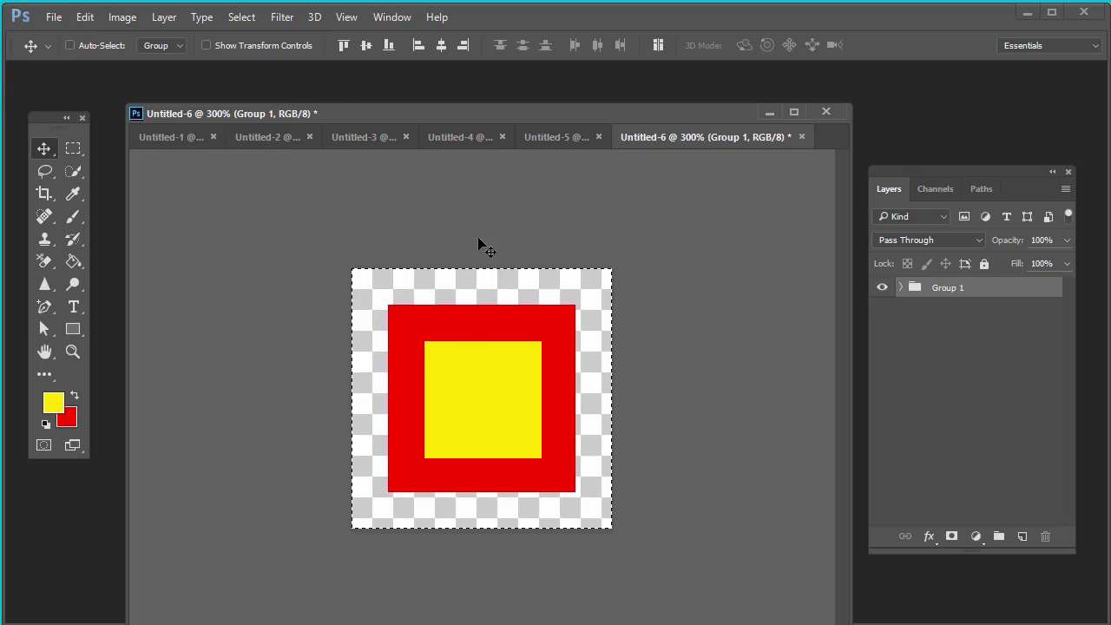
left_click(87, 18)
left_click(248, 422)
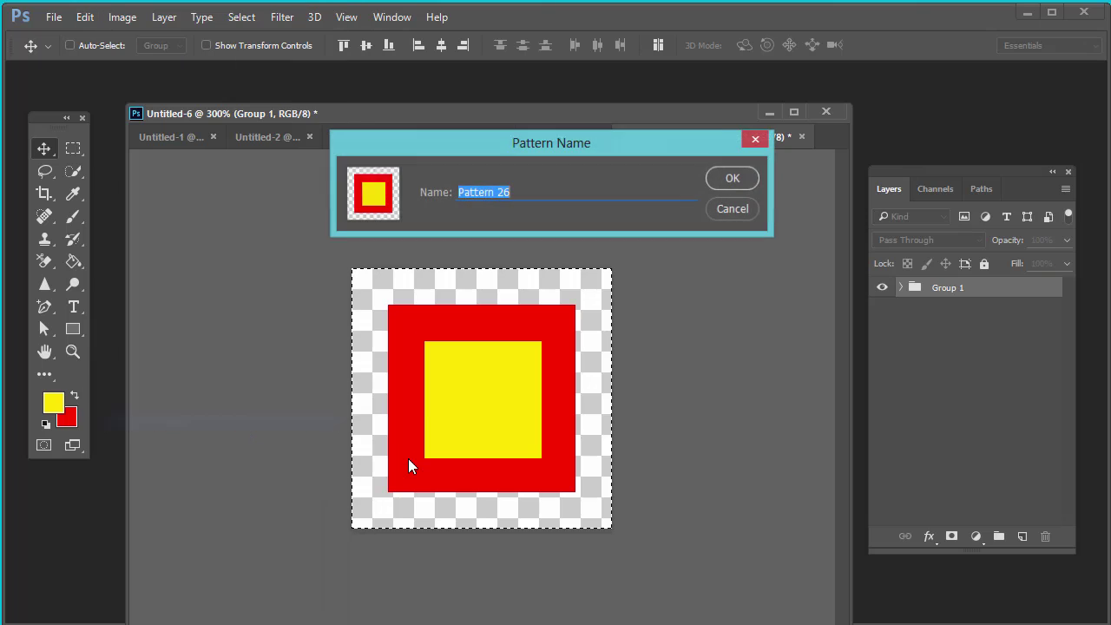
type("red-")
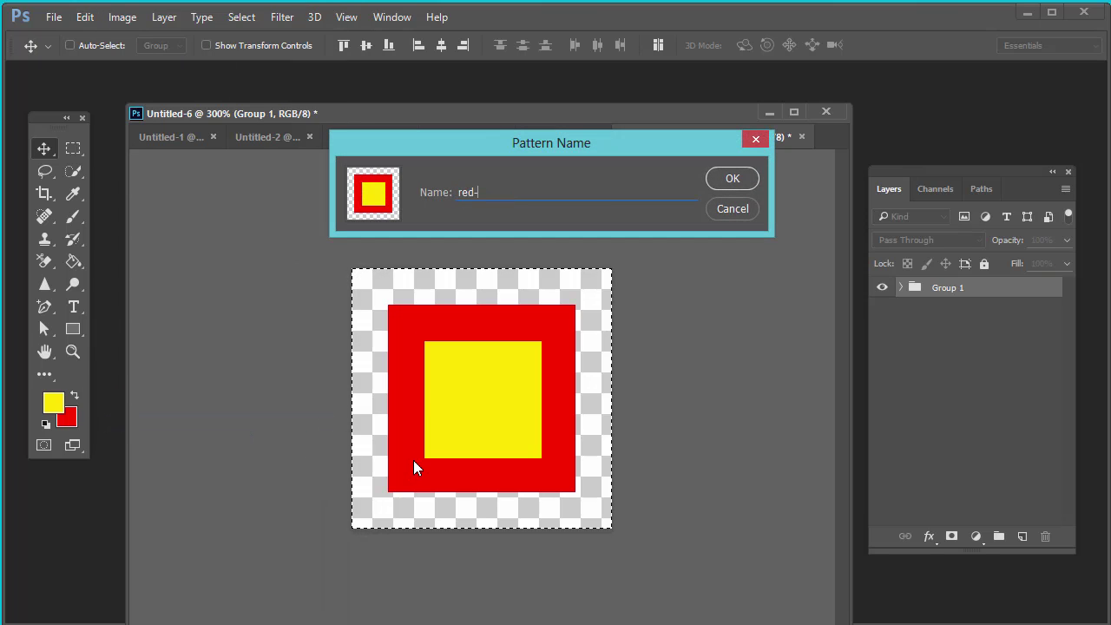
type("yellow")
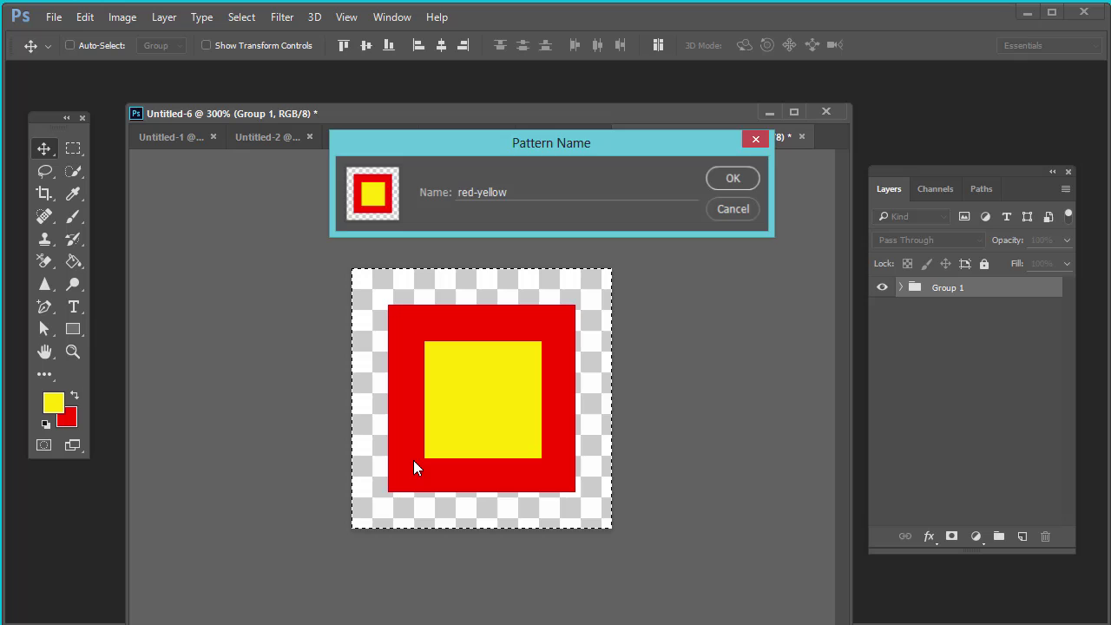
key("Return")
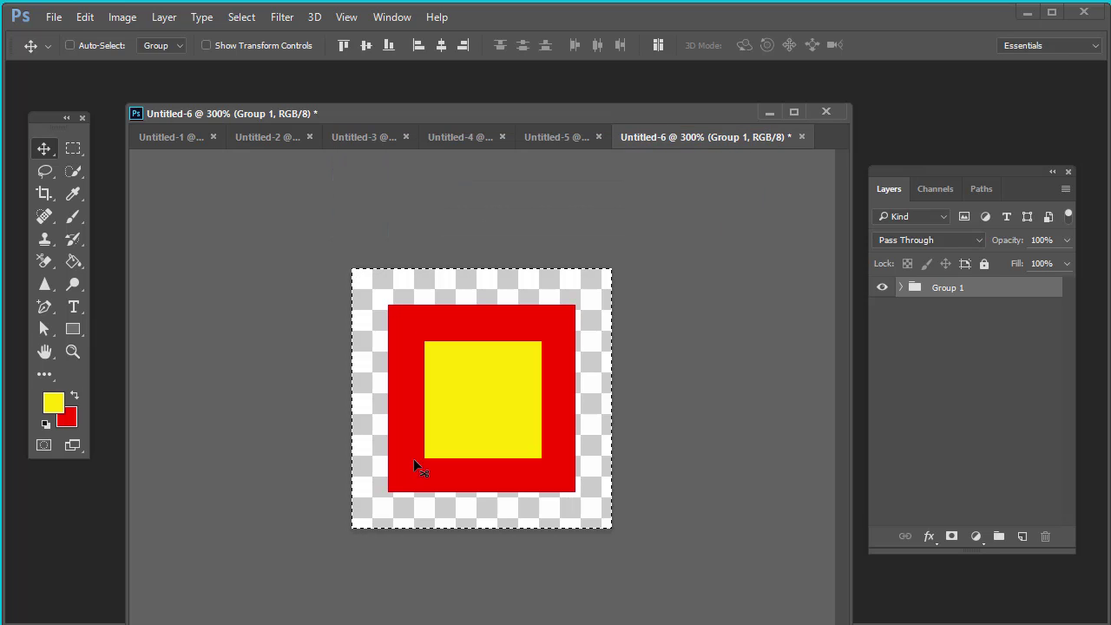
Step: Minimize Untitled-6 and create a new 800×800 document
left_click(769, 111)
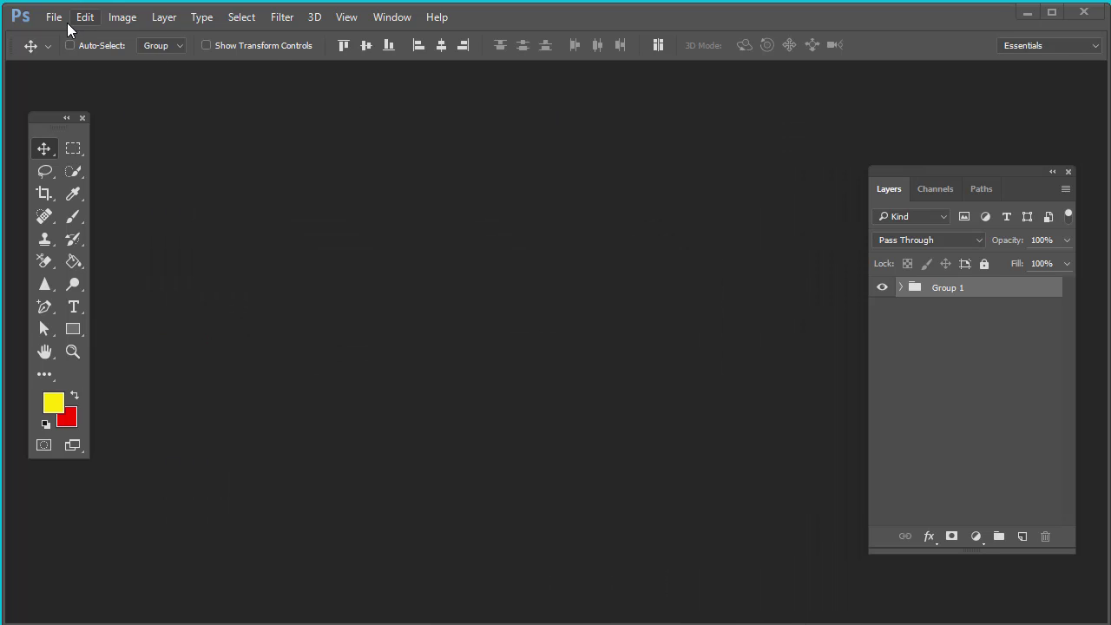
left_click(54, 17)
left_click(62, 35)
key("Tab")
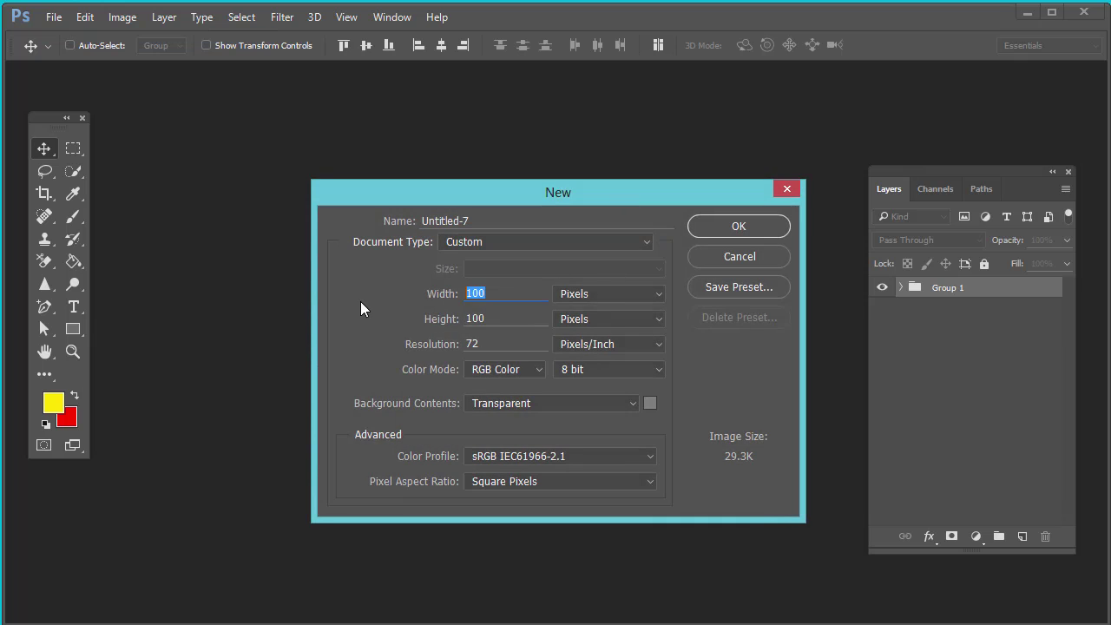
type("800")
key("Tab")
type("800")
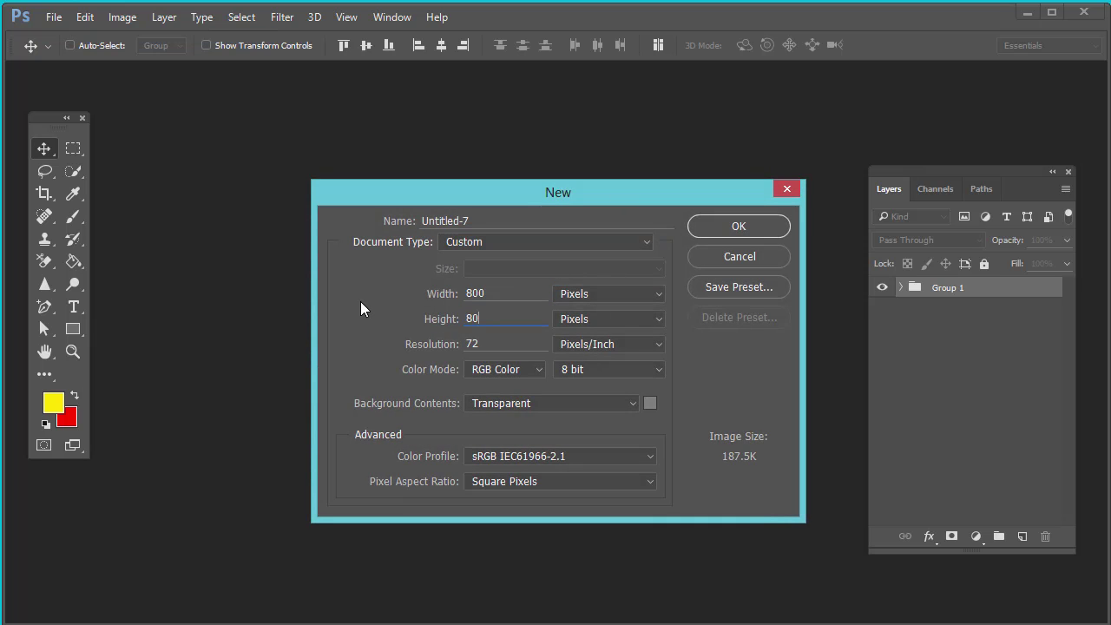
key("Return")
Step: Reset the colours and make white the foreground colour
key("d")
key("x")
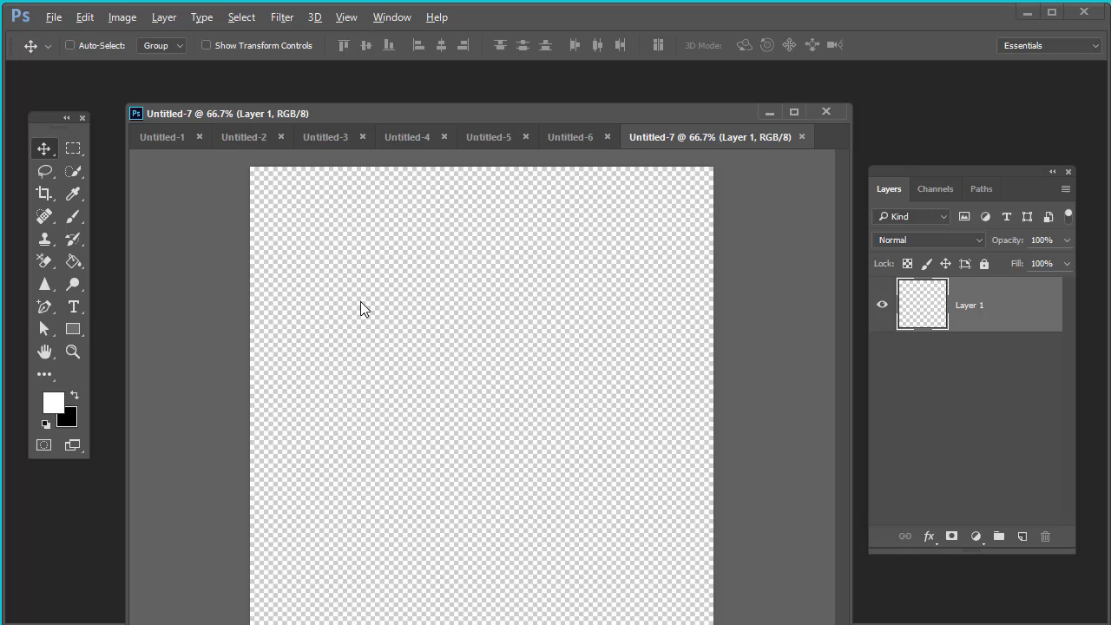
key("alt+BackSpace")
key("ctrl+z")
Step: Fill Layer 1 with the red and yellow square pattern
left_click(84, 16)
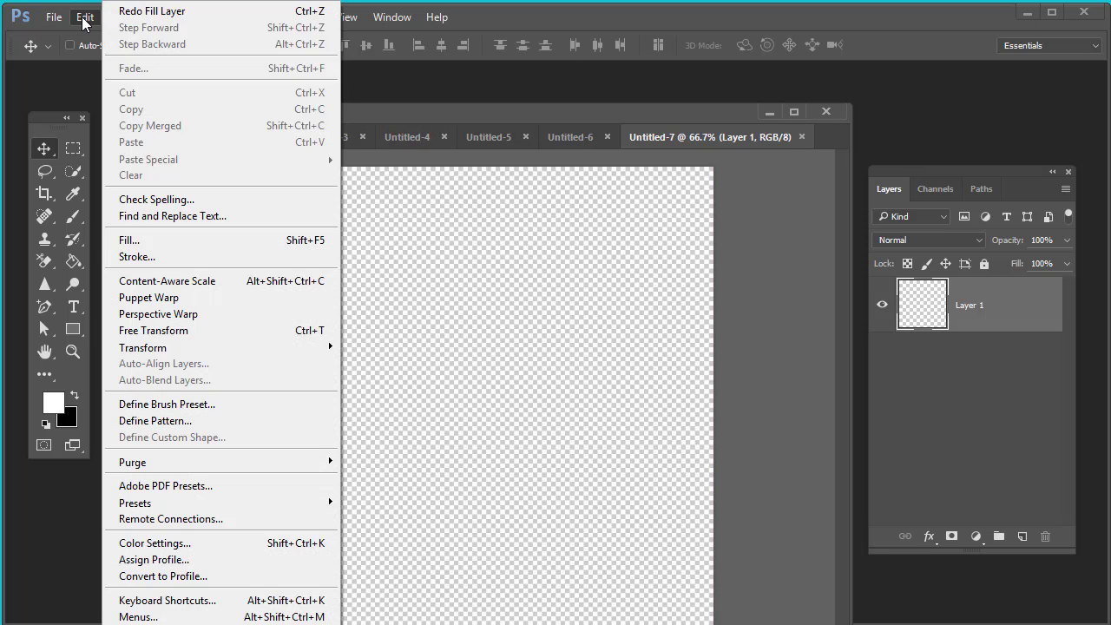
left_click(174, 238)
left_click(574, 223)
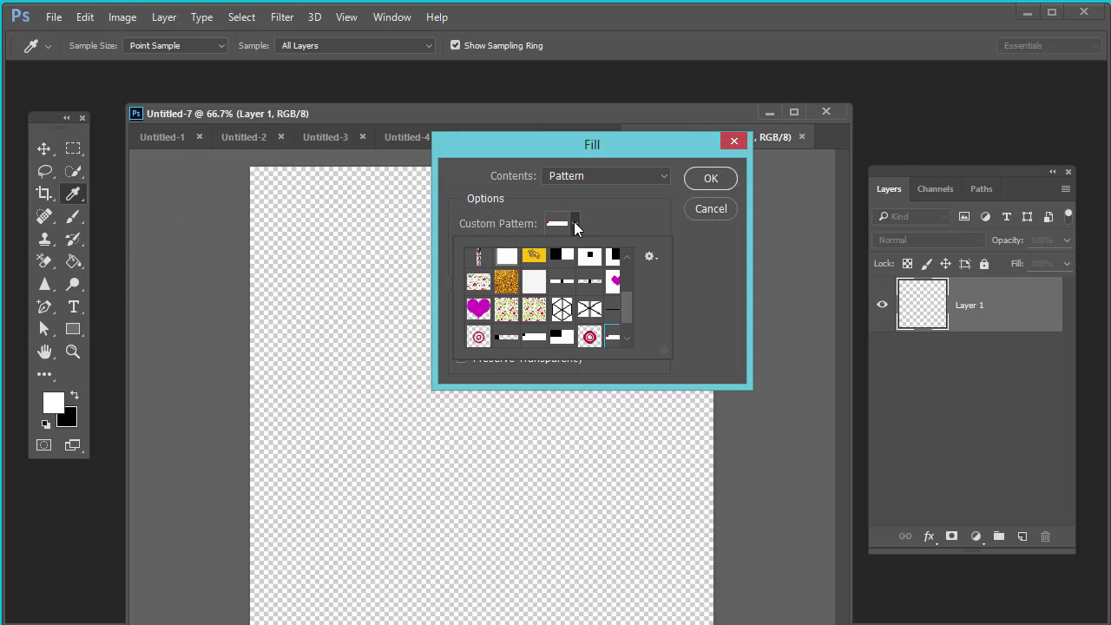
left_click_drag(627, 287, 625, 358)
left_click(478, 334)
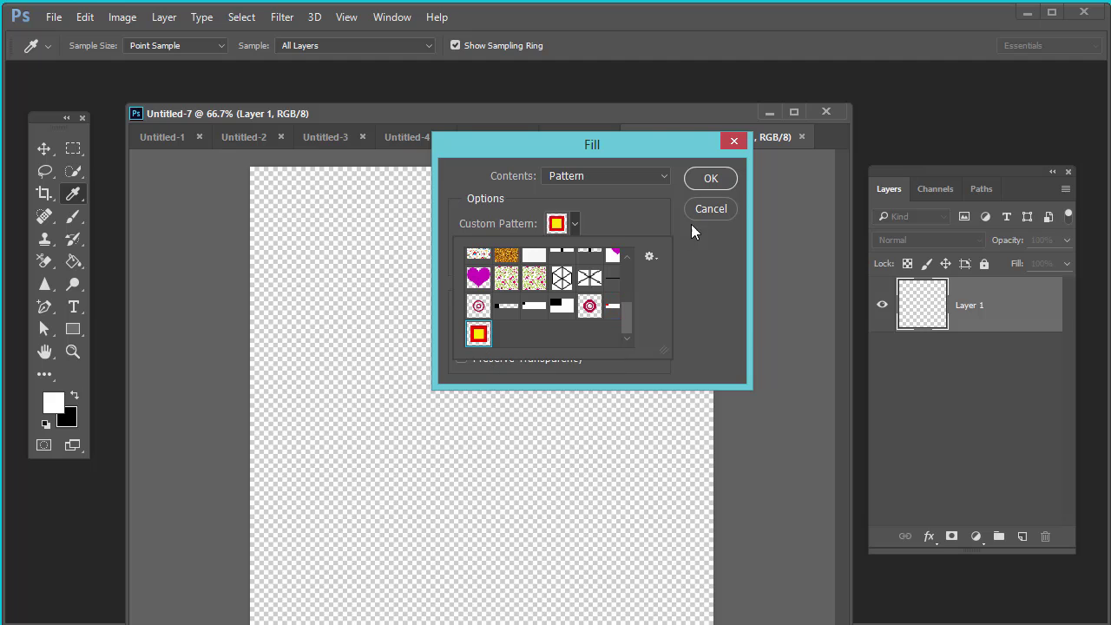
left_click(711, 178)
left_click(711, 178)
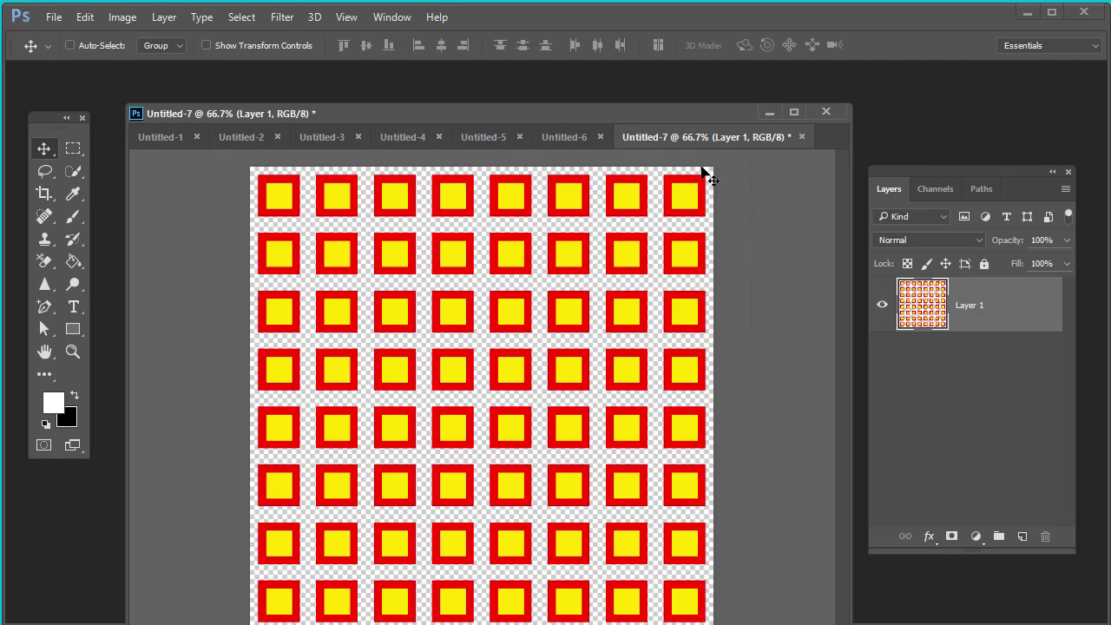
Step: Add Layer 2 below Layer 1 and fill it with white
left_click(1023, 536)
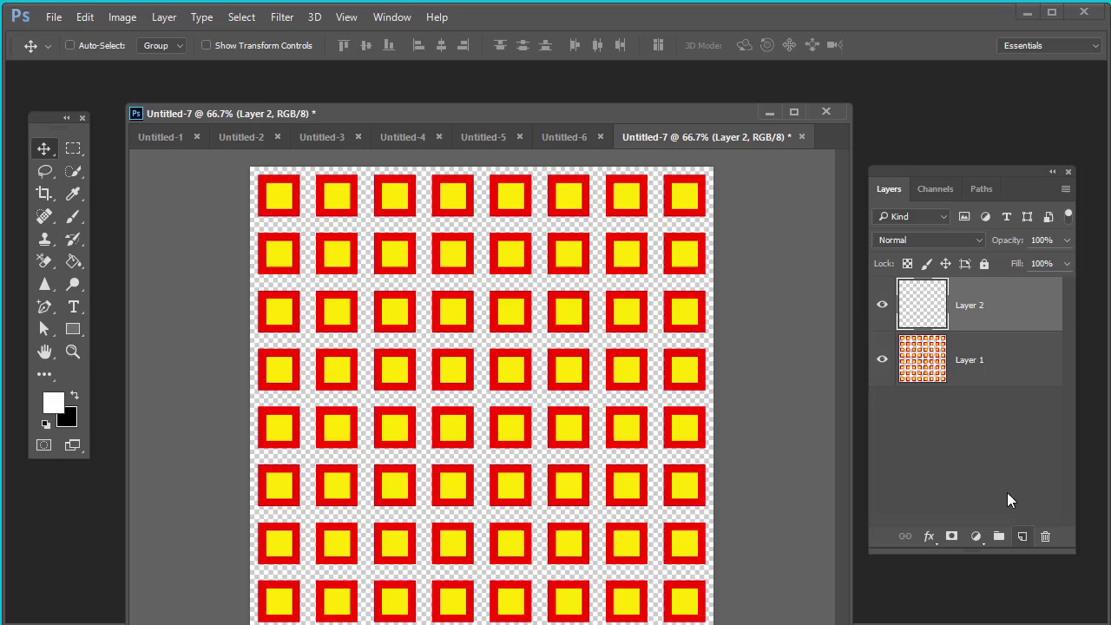
left_click_drag(988, 317, 972, 395)
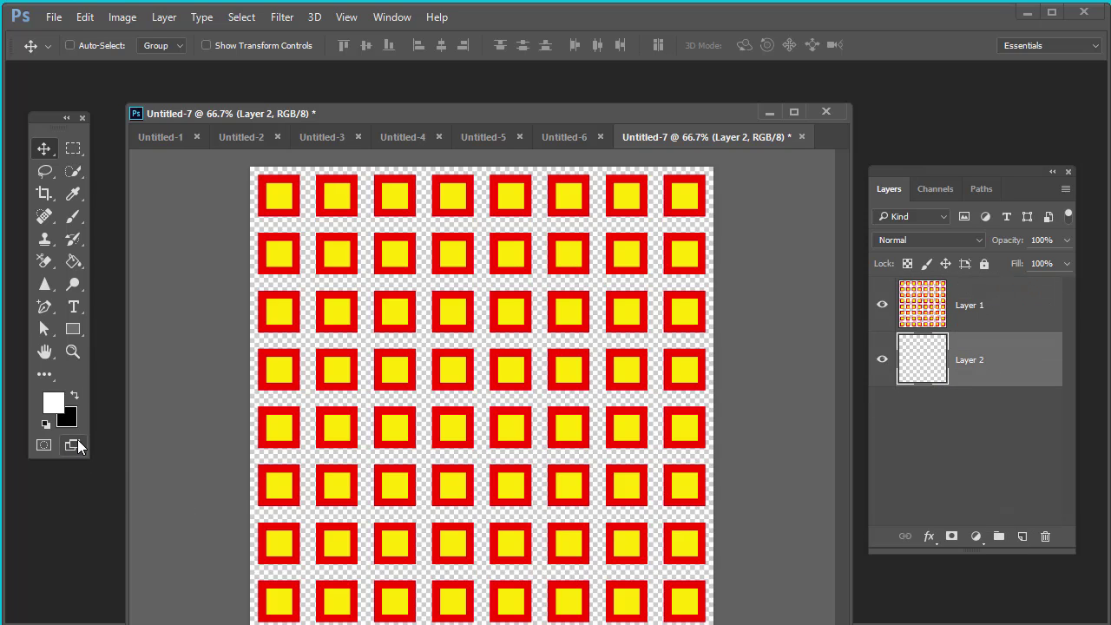
key("alt+BackSpace")
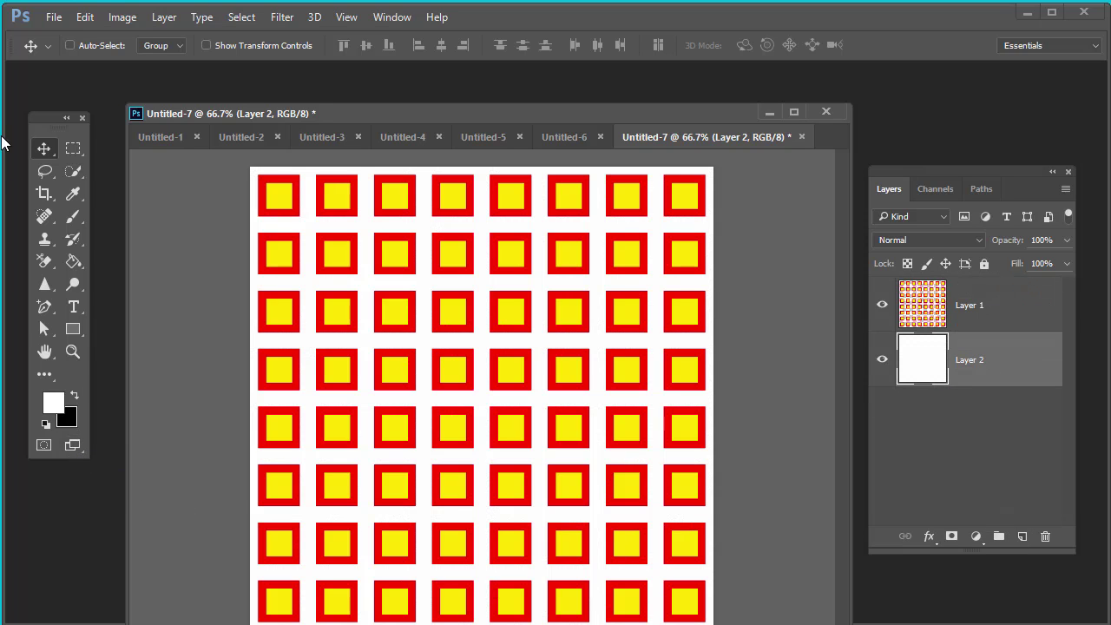
left_click_drag(453, 111, 455, 92)
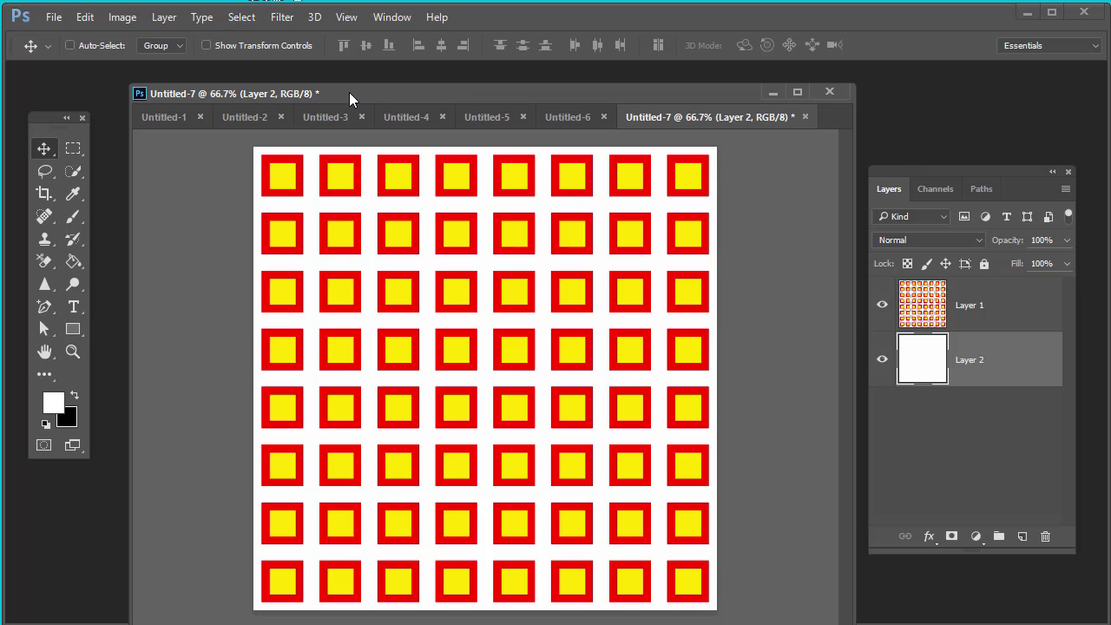
Step: Cancel Define Pattern, choose Fill with Pattern contents, and delete the hexagon pattern
left_click(84, 16)
left_click(181, 421)
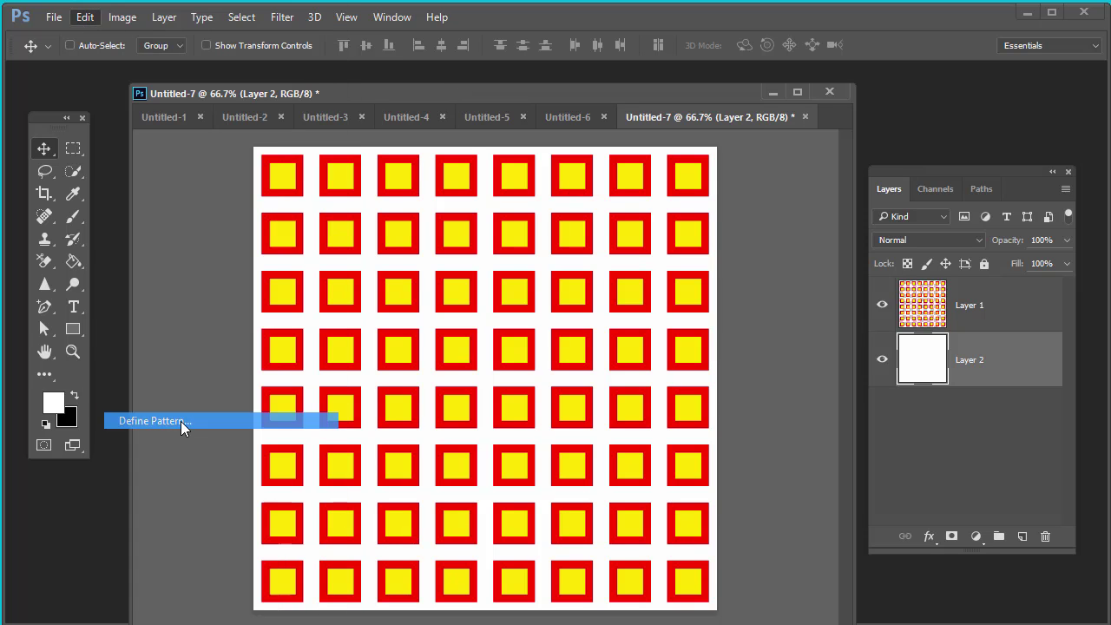
left_click(725, 210)
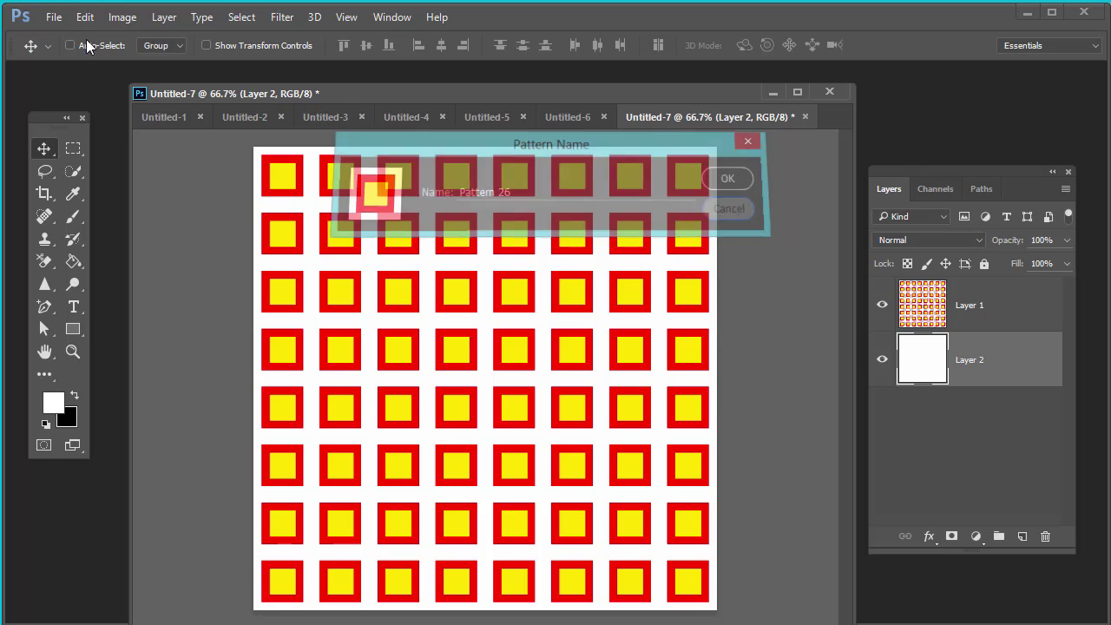
left_click(84, 17)
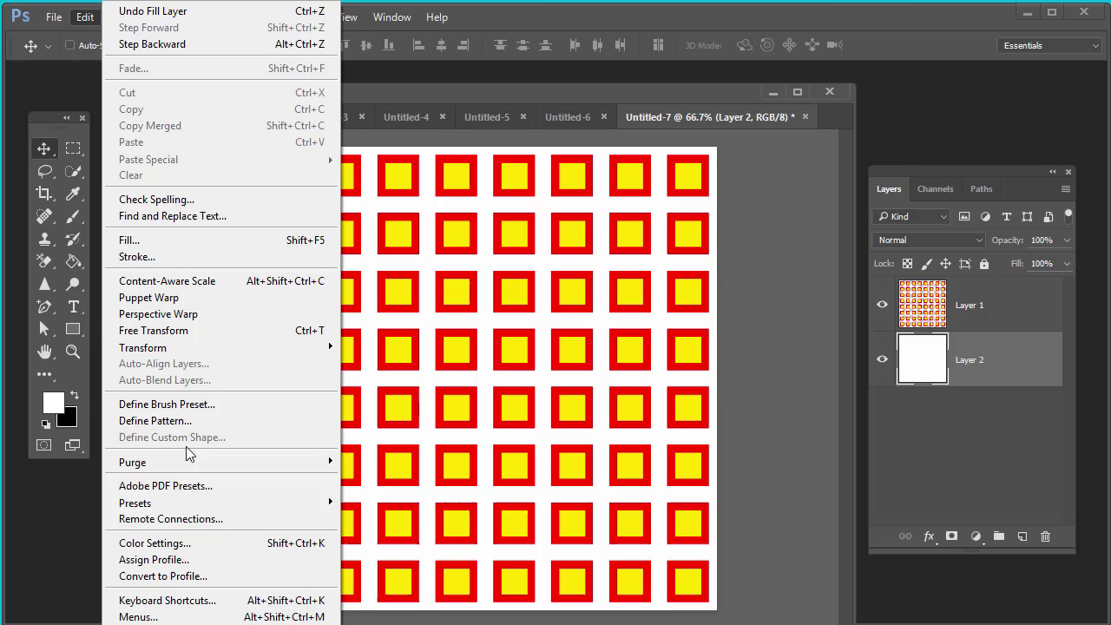
left_click(169, 239)
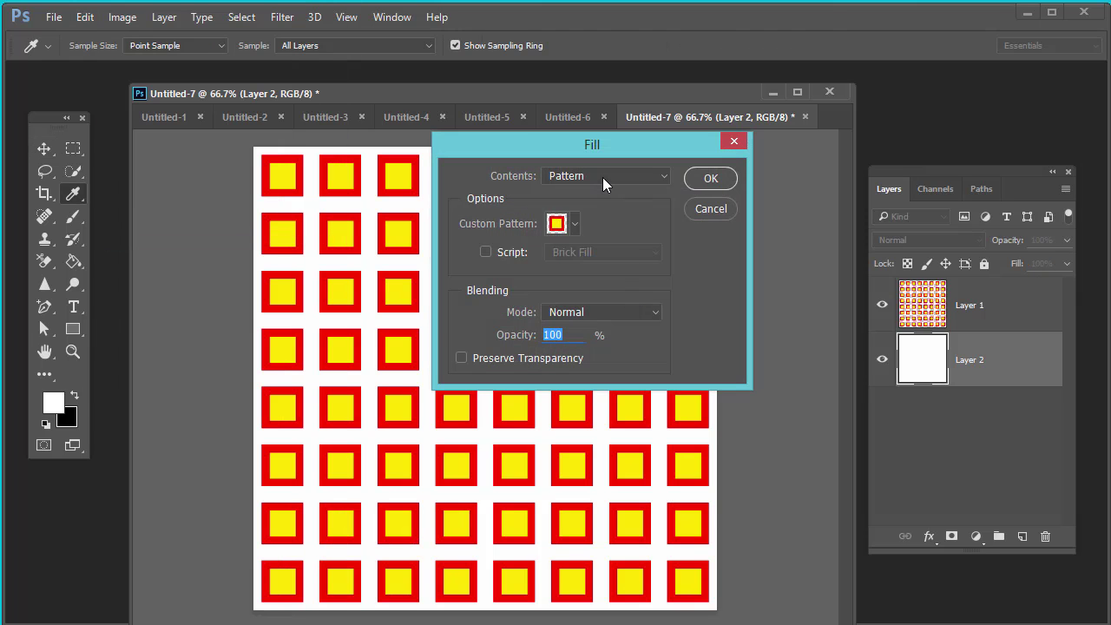
left_click(565, 225)
left_click(590, 305)
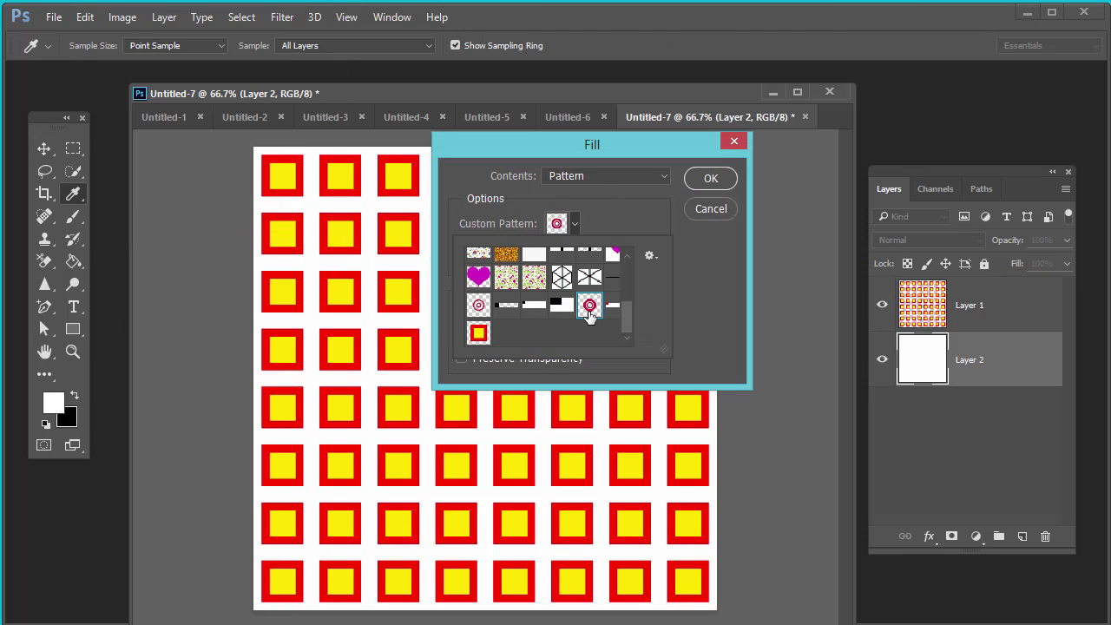
right_click(589, 307)
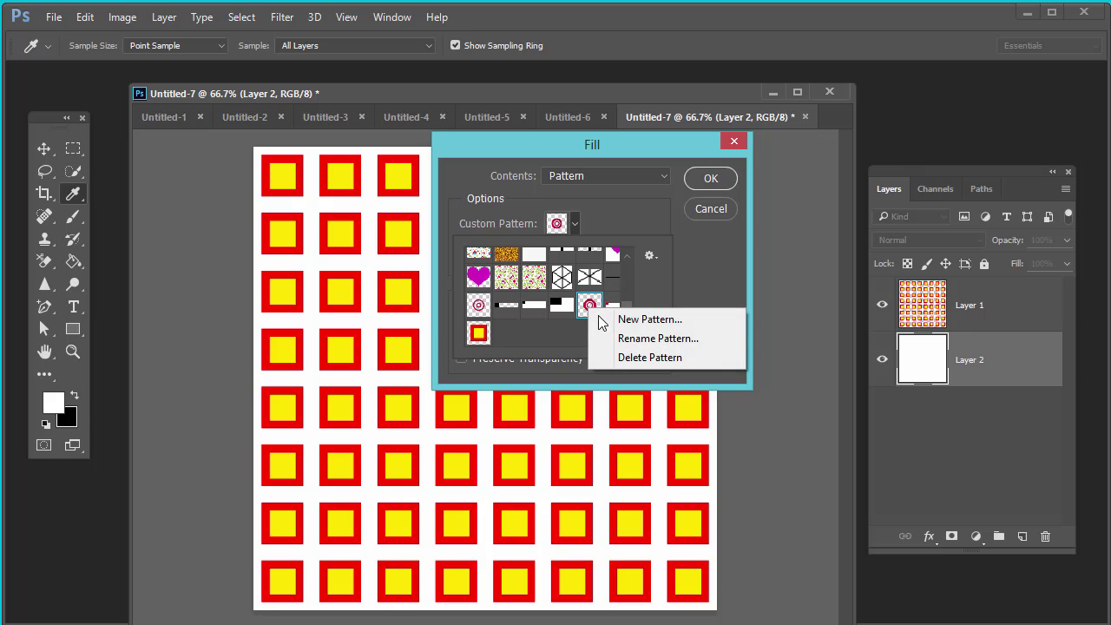
left_click(619, 357)
left_click(561, 305)
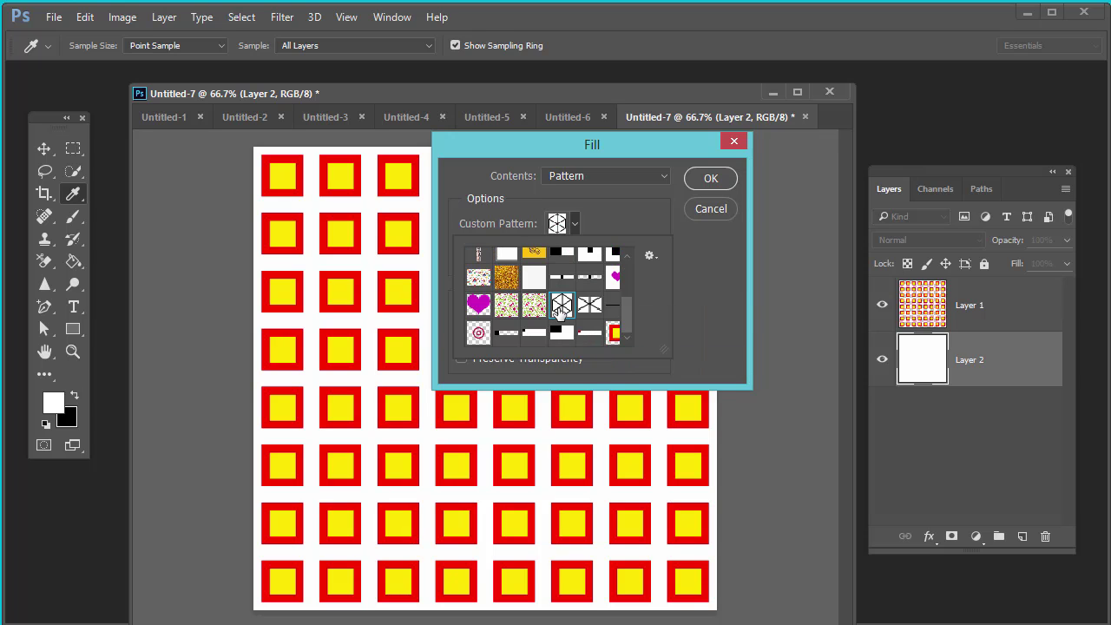
right_click(558, 309)
left_click(583, 356)
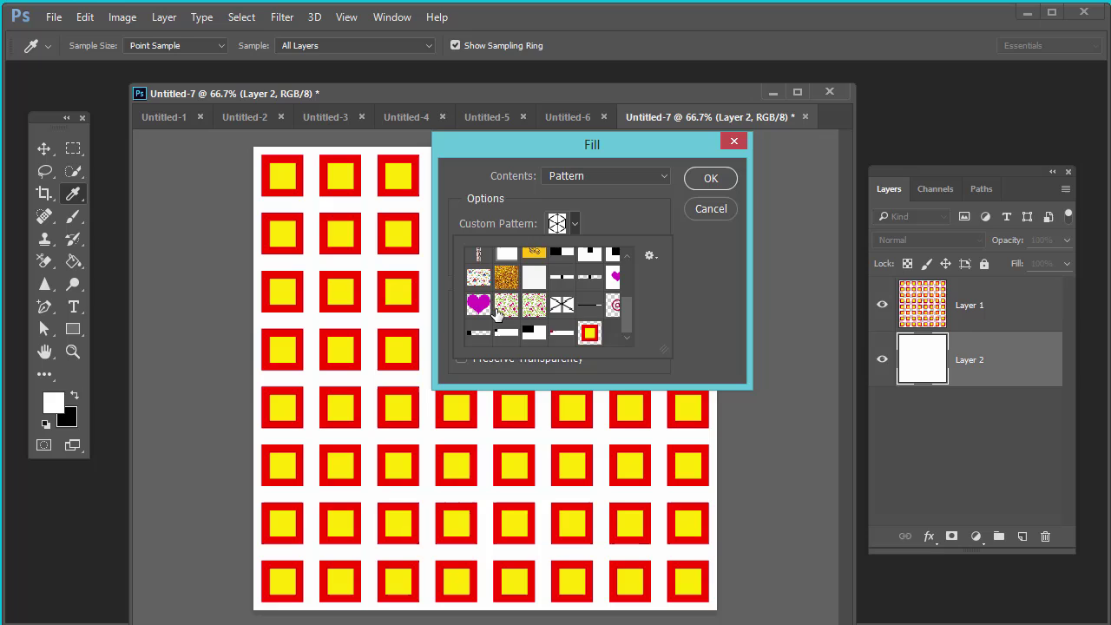
Step: Delete the orange and plain white patterns, then fill Layer 2 with the orange swirl
scroll(549, 337, "up", 1)
left_click(535, 293)
right_click(537, 292)
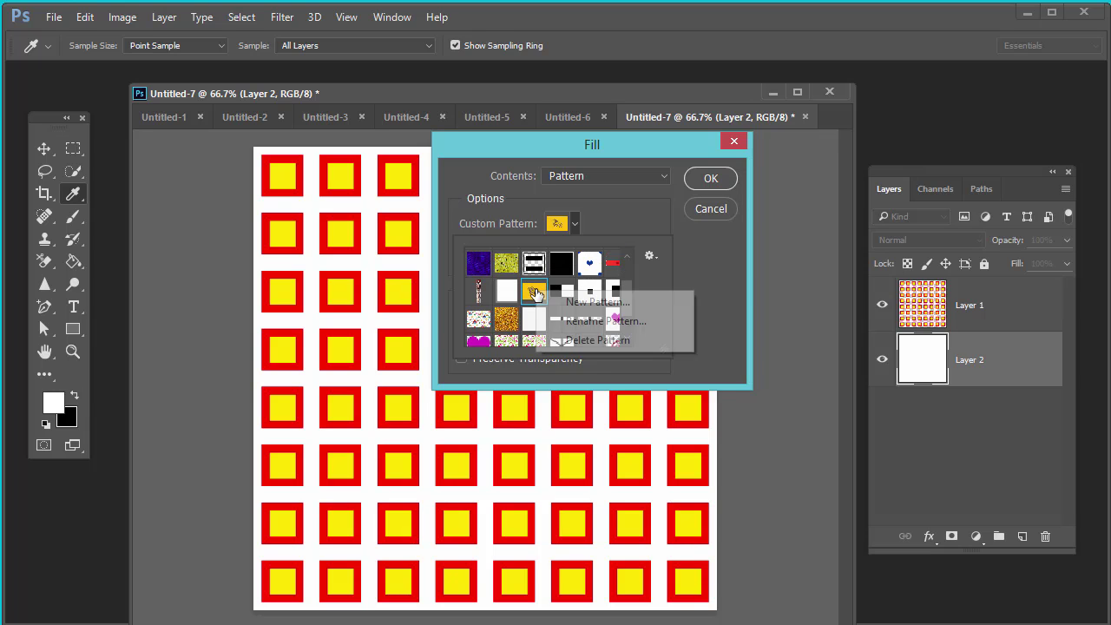
left_click(558, 340)
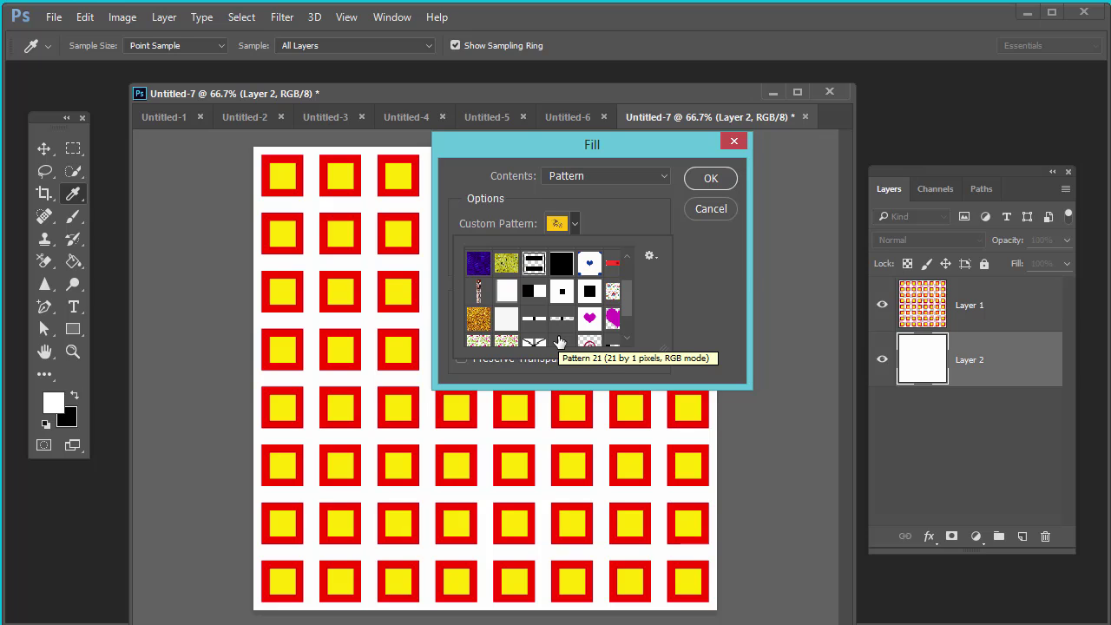
right_click(505, 293)
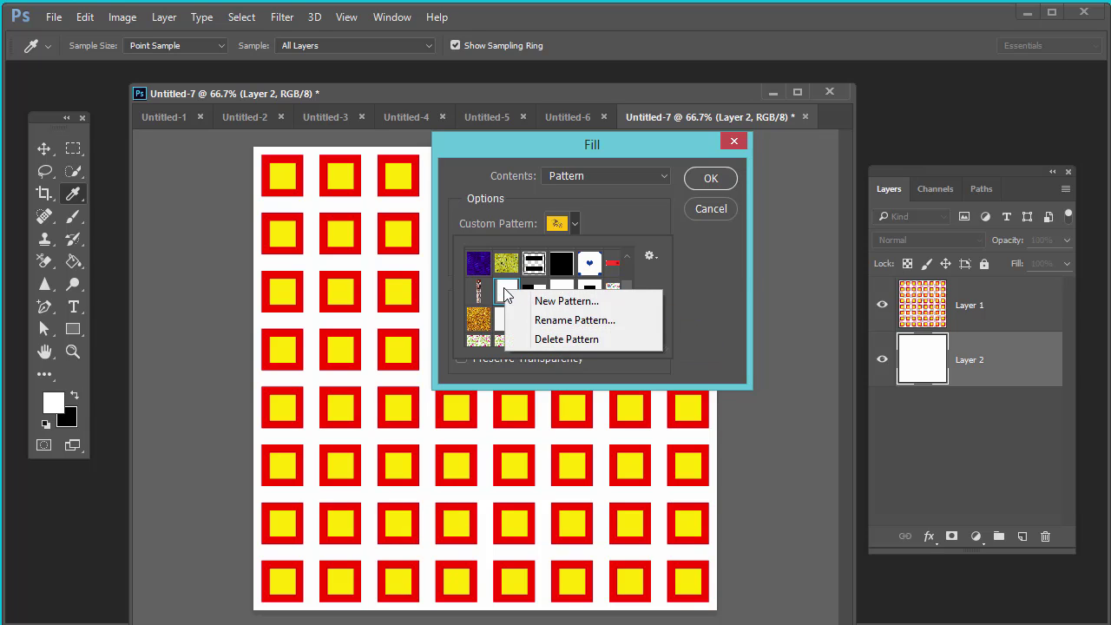
left_click(531, 340)
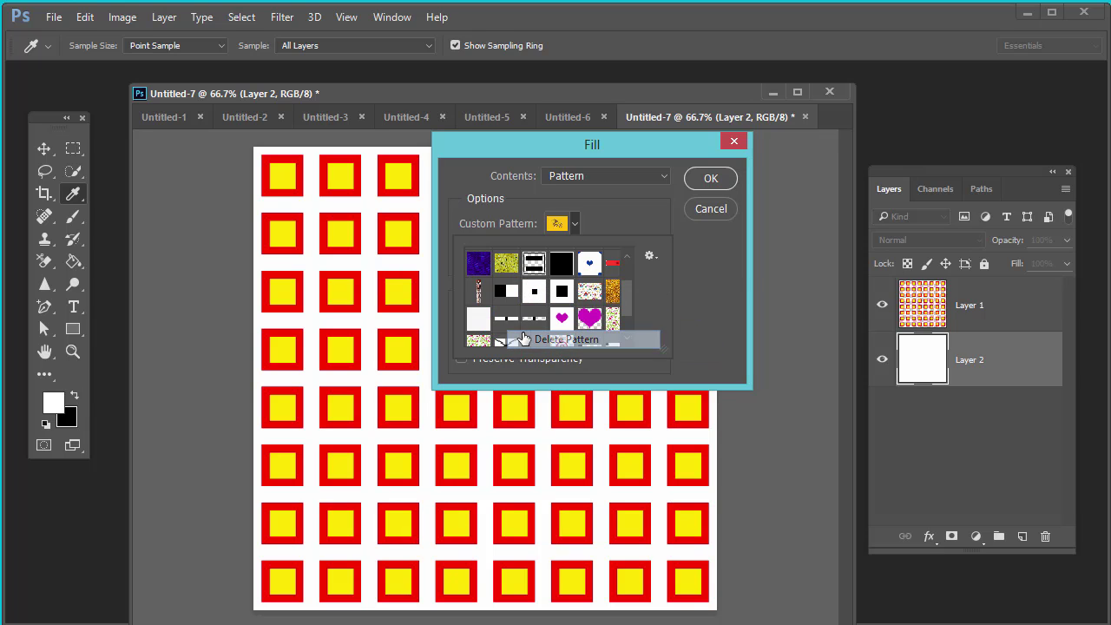
left_click(711, 179)
left_click_drag(564, 276, 532, 325)
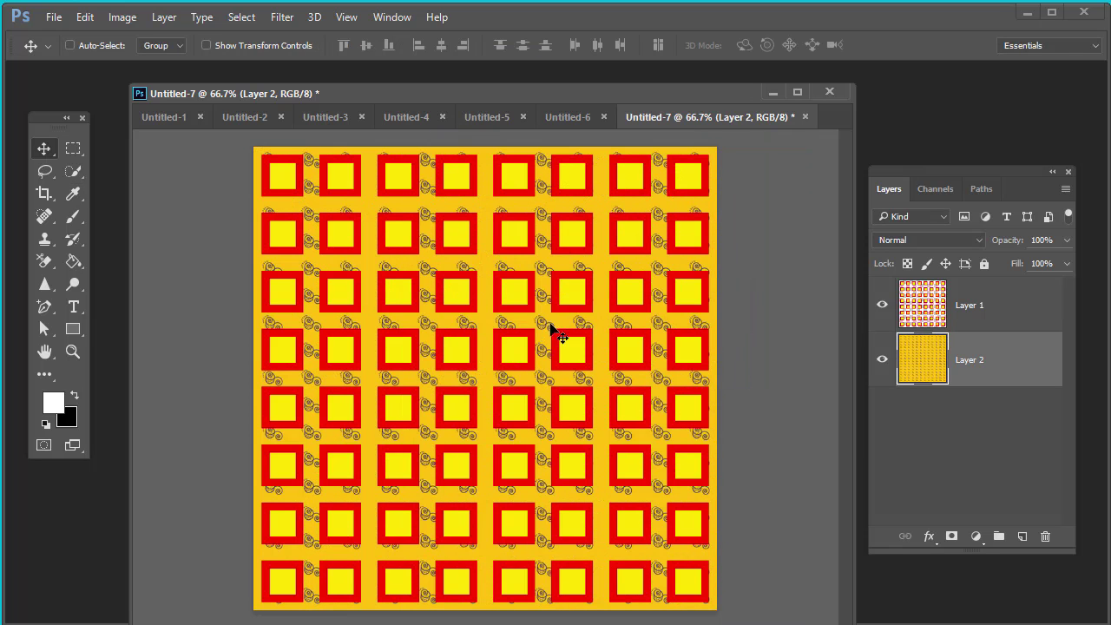
Step: Add Layer 3 above Layer 1 and fill it solid white with the Paint Bucket
left_click(1011, 306)
left_click(1023, 537)
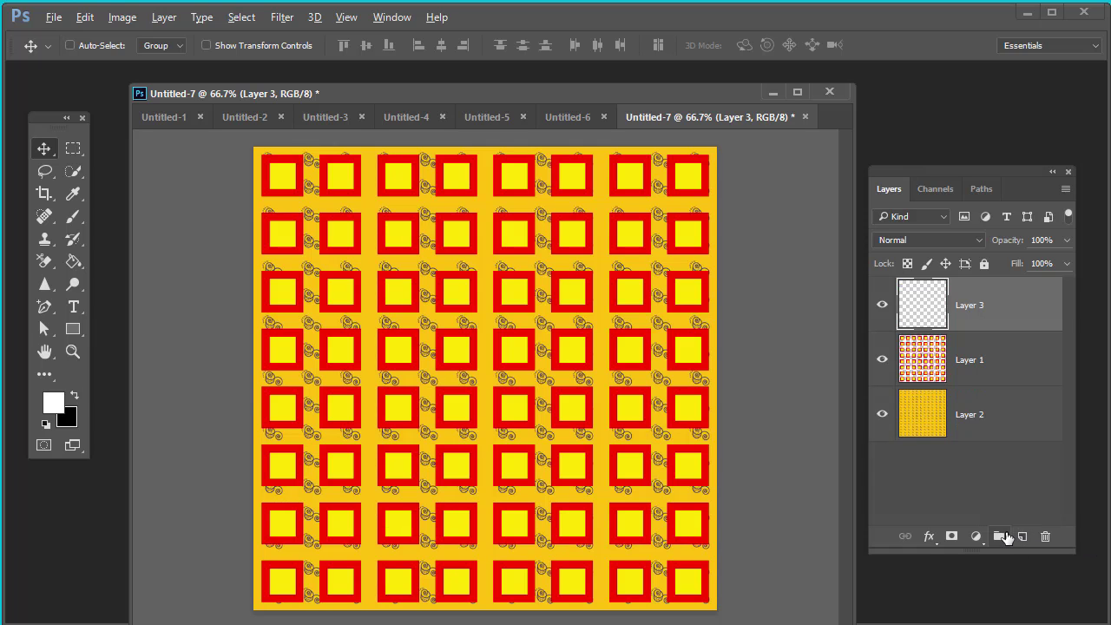
key("alt+BackSpace")
key("ctrl+z")
left_click(74, 261)
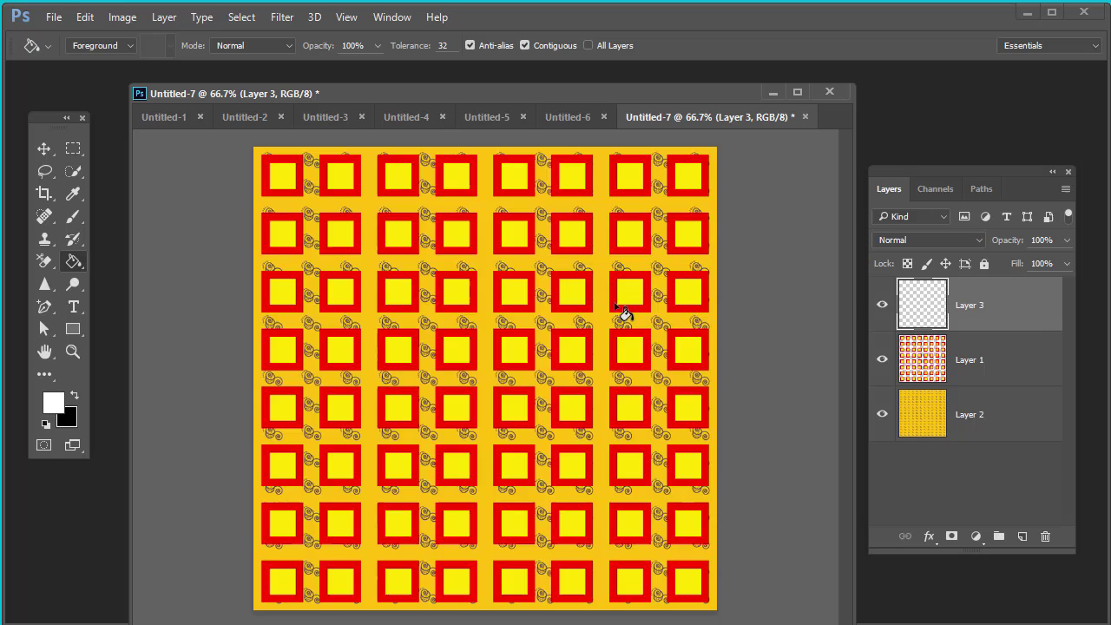
left_click(612, 321)
Step: Add a Pattern Overlay effect to Layer 3 and reduce its scale to 61%
right_click(992, 309)
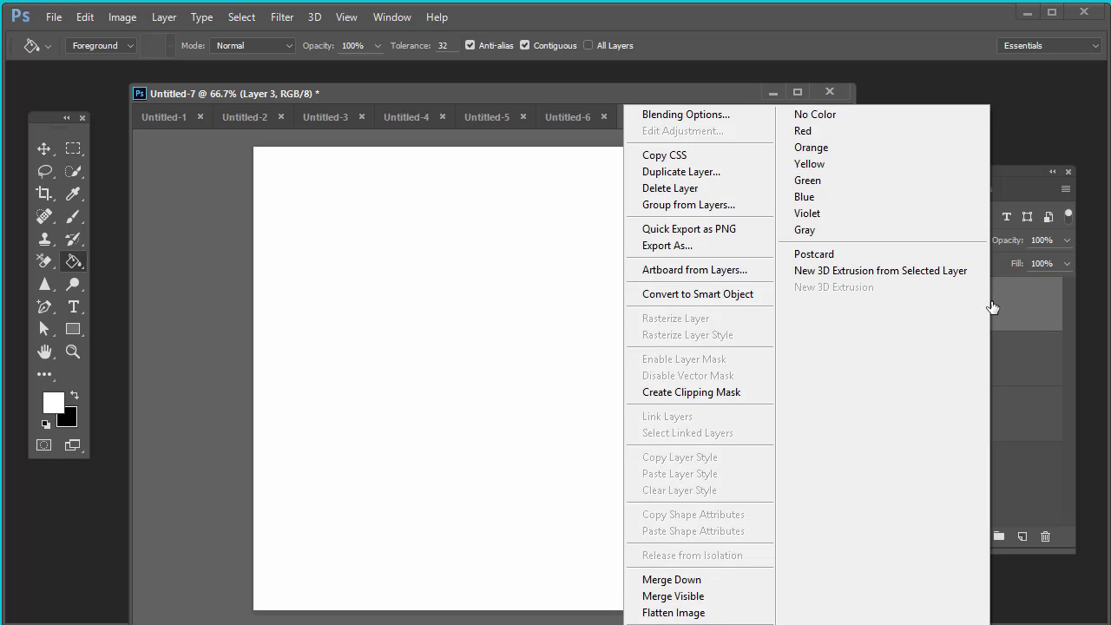
left_click(697, 109)
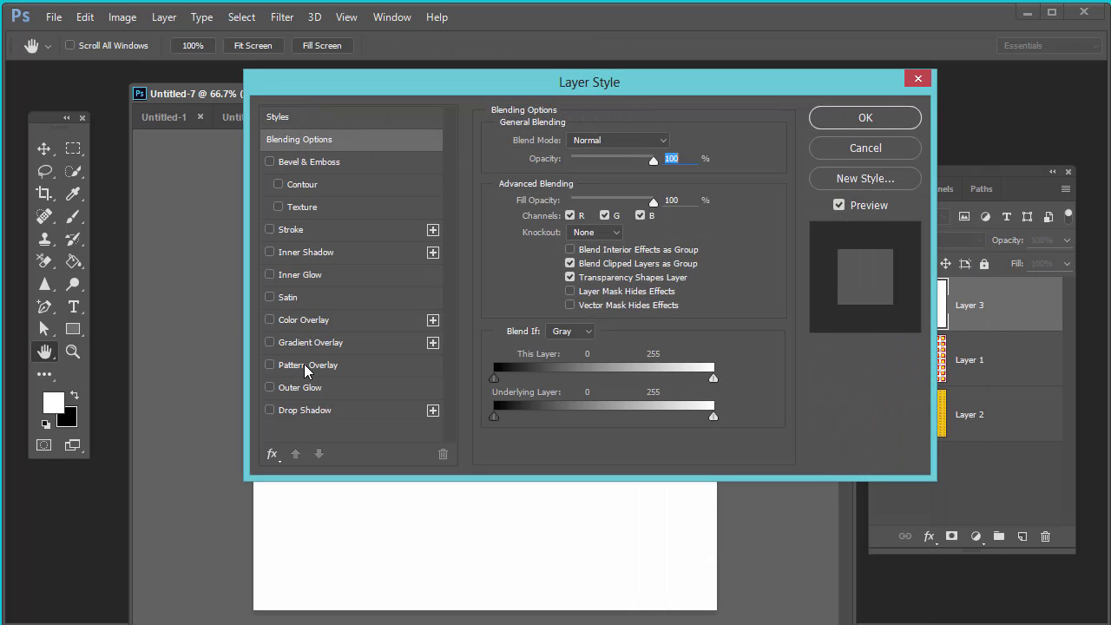
left_click(308, 365)
left_click_drag(786, 83, 1110, 98)
mouse_move(1001, 249)
left_mouse_down()
mouse_move(968, 248)
mouse_move(985, 252)
left_mouse_up()
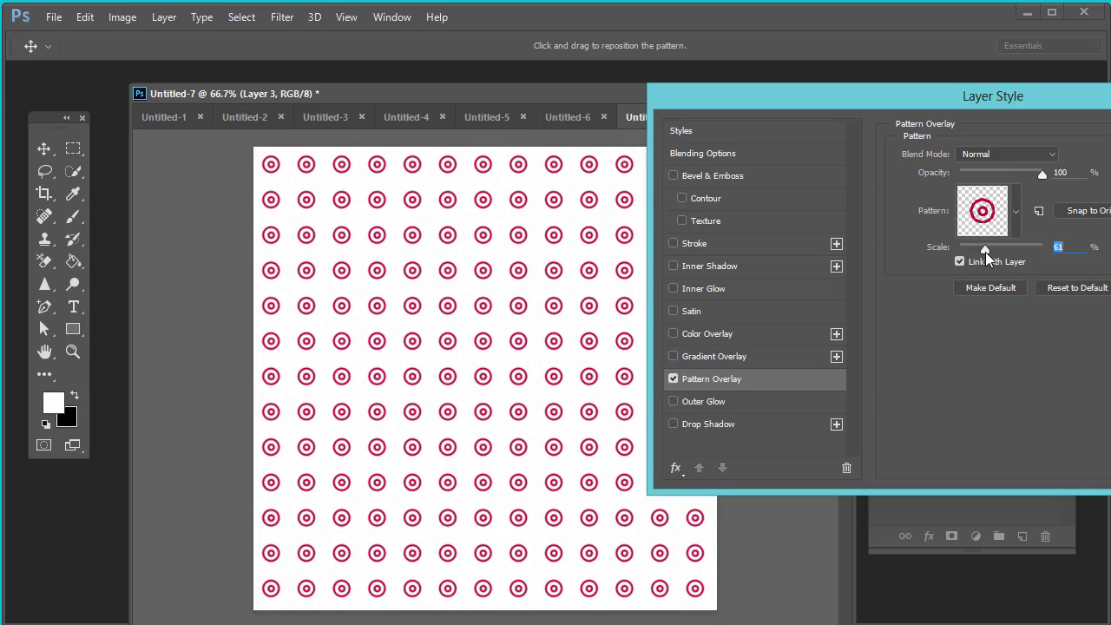
Step: Preview several overlay patterns and settle on the red target-circle pattern
left_click(1016, 211)
scroll(1051, 297, "down", 2)
left_click(959, 335)
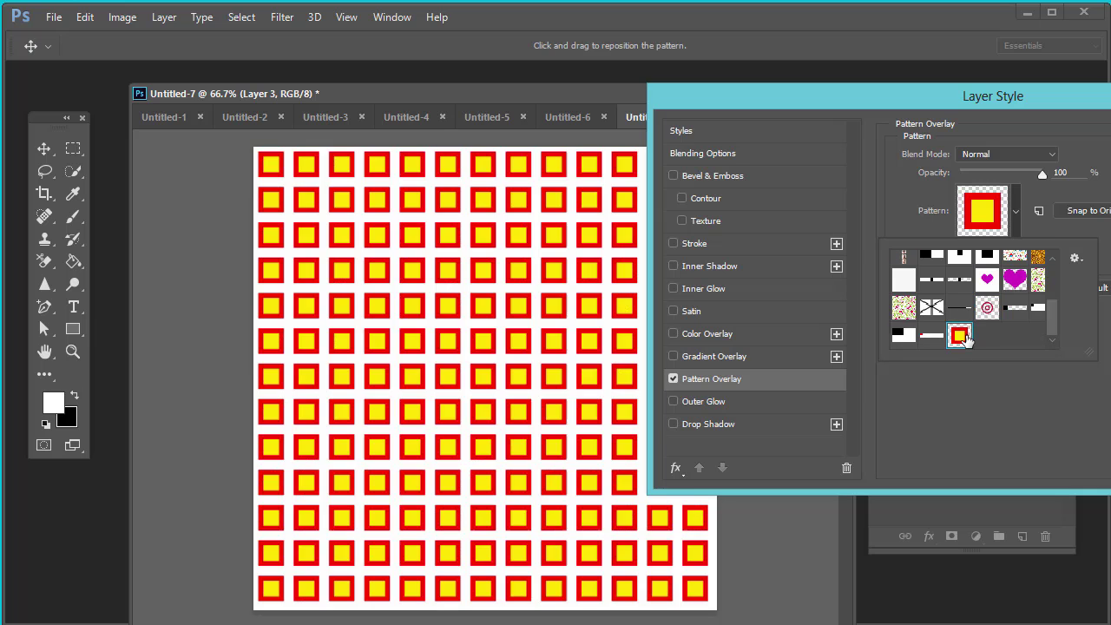
left_click(932, 336)
left_click(904, 335)
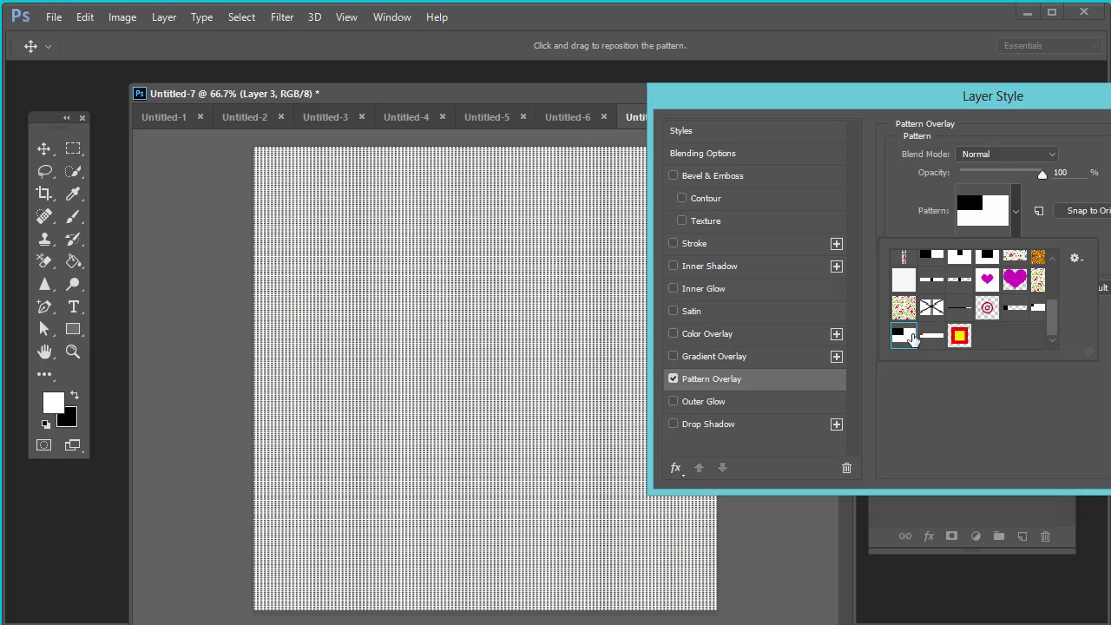
left_click(932, 335)
left_click(959, 335)
left_click(988, 307)
left_click(1016, 278)
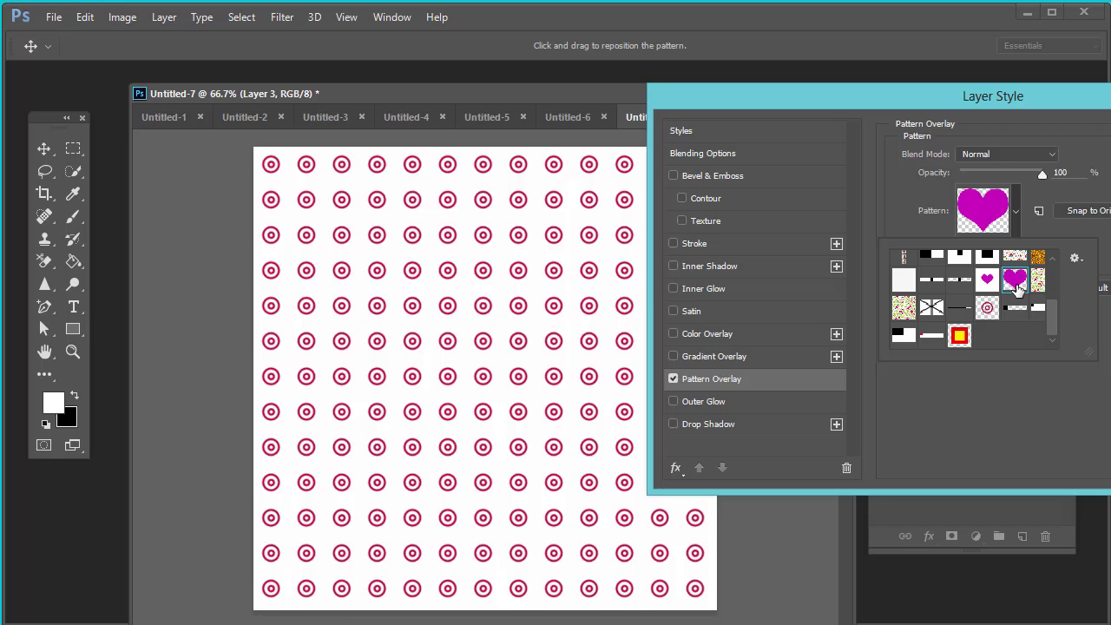
left_click(989, 309)
left_click(987, 279)
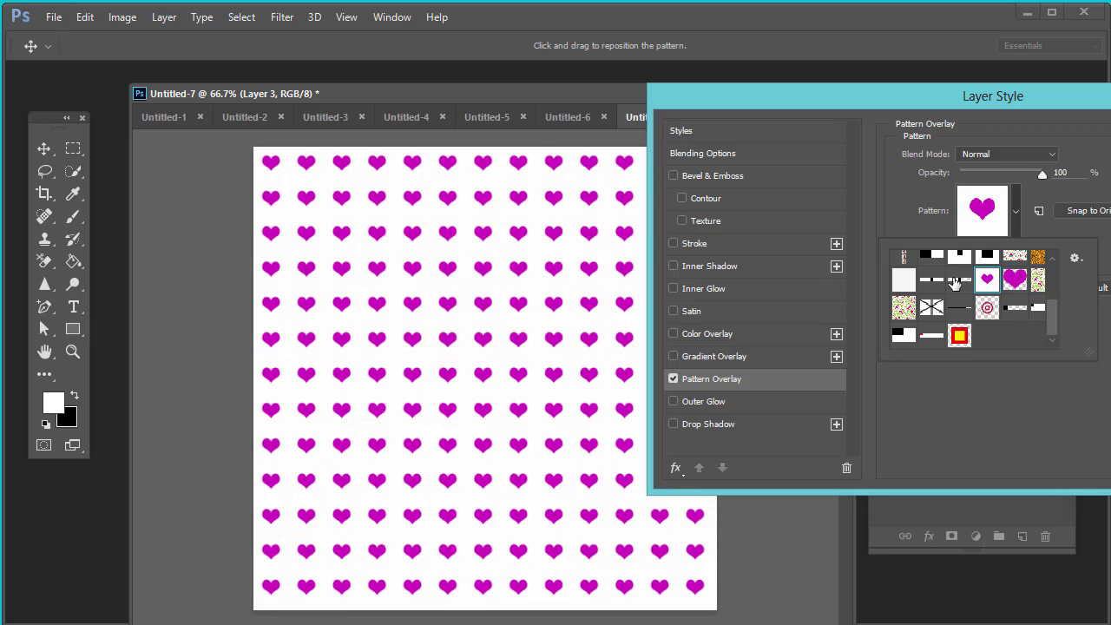
left_click(943, 279)
left_click(904, 279)
scroll(920, 286, "up", 1)
left_click(931, 293)
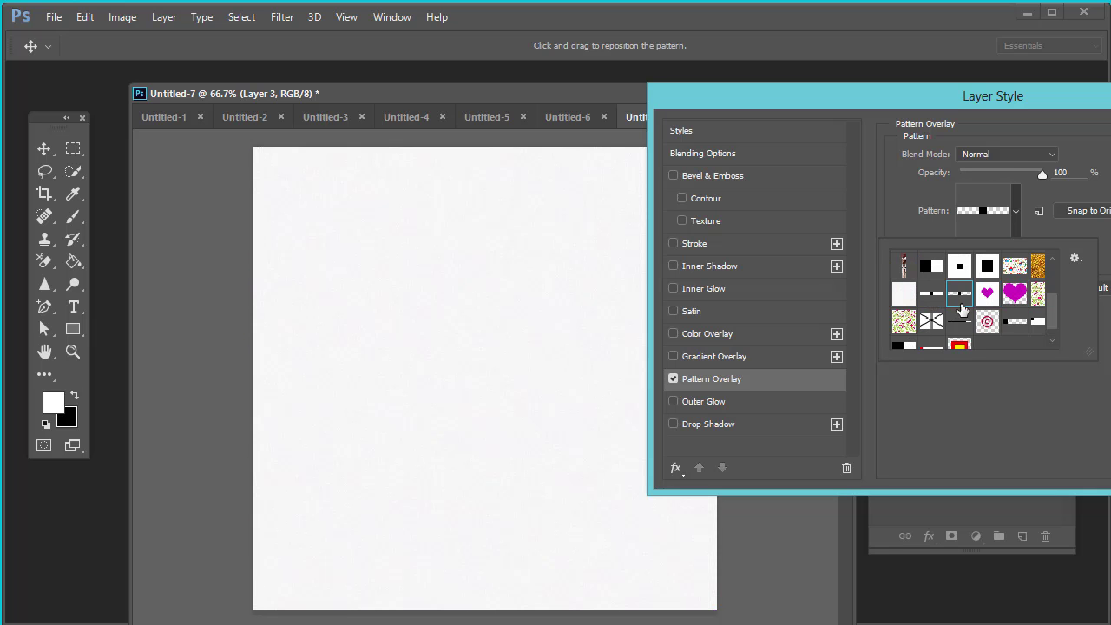
left_click(932, 321)
left_click(987, 293)
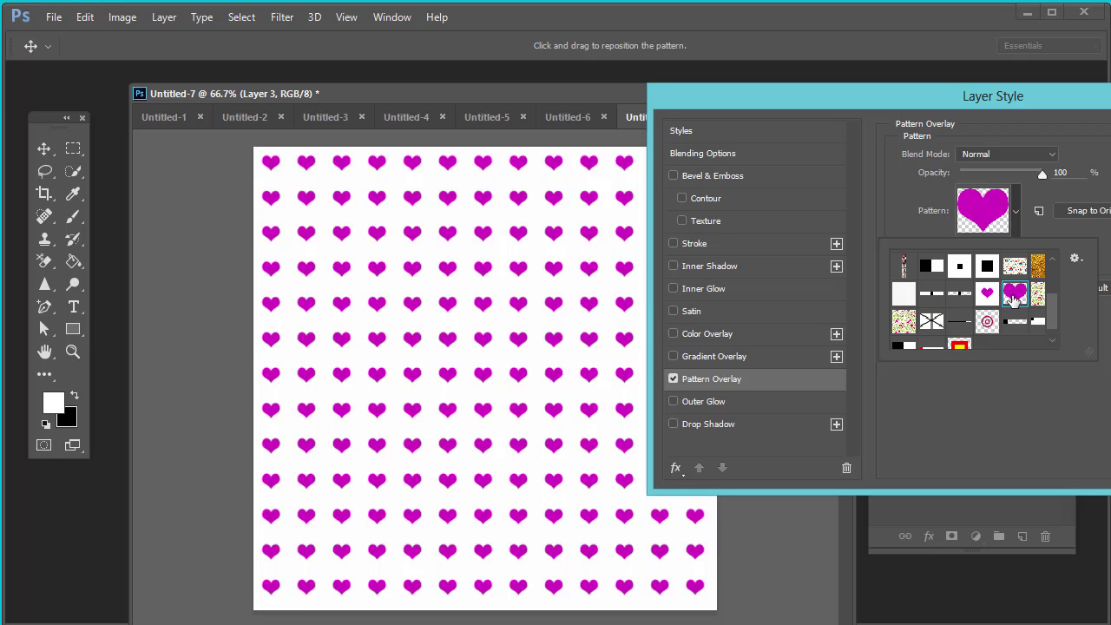
left_click(1038, 294)
left_click(987, 323)
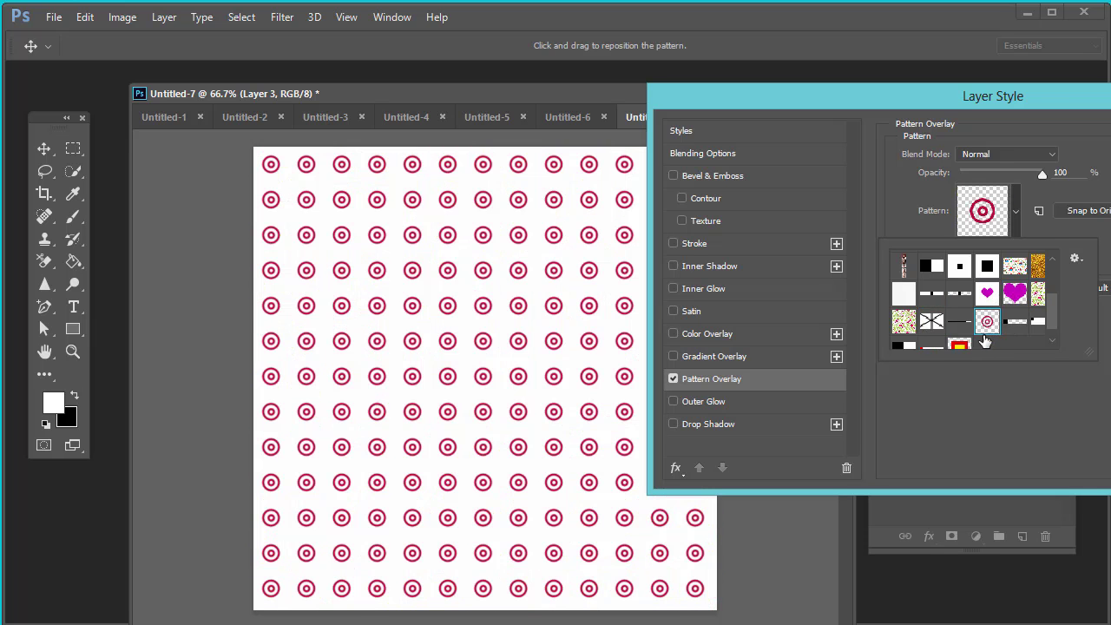
Step: Restore the overlay to full opacity, set scale to 49%, and apply the Layer Style
left_click_drag(1033, 99, 864, 136)
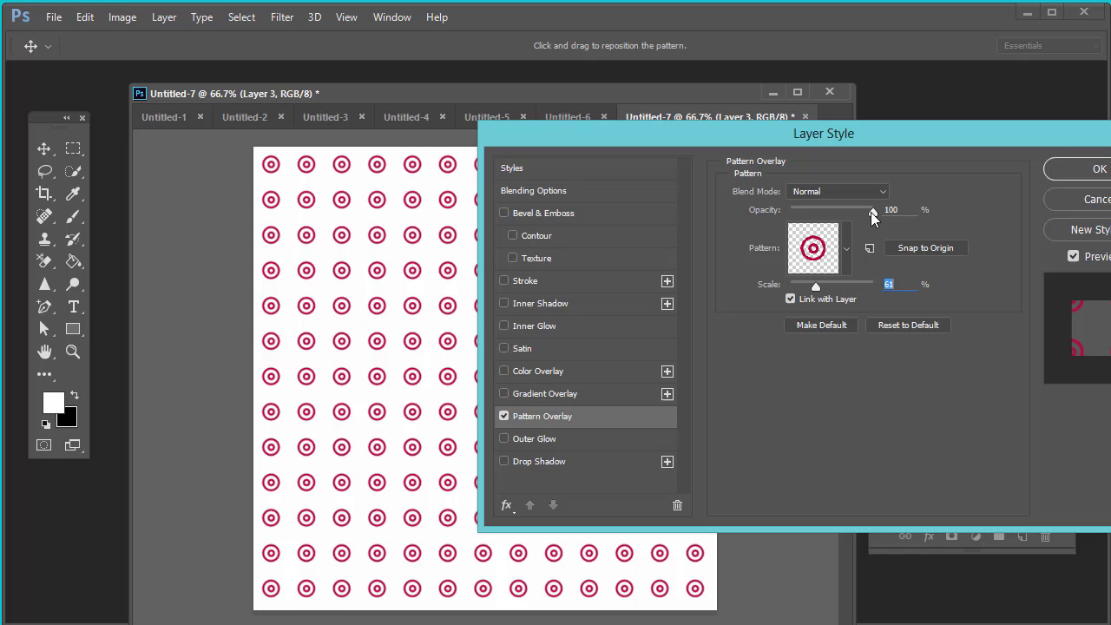
left_click_drag(873, 217, 838, 212)
mouse_move(817, 286)
left_mouse_down()
mouse_move(837, 285)
mouse_move(811, 279)
left_mouse_up()
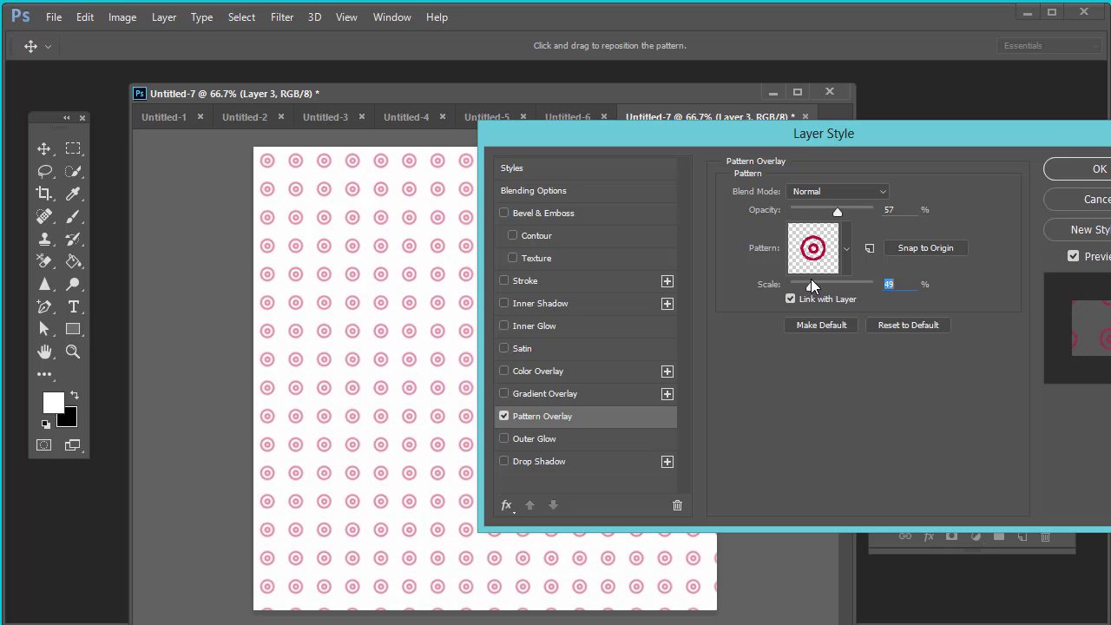
left_click_drag(843, 211, 926, 251)
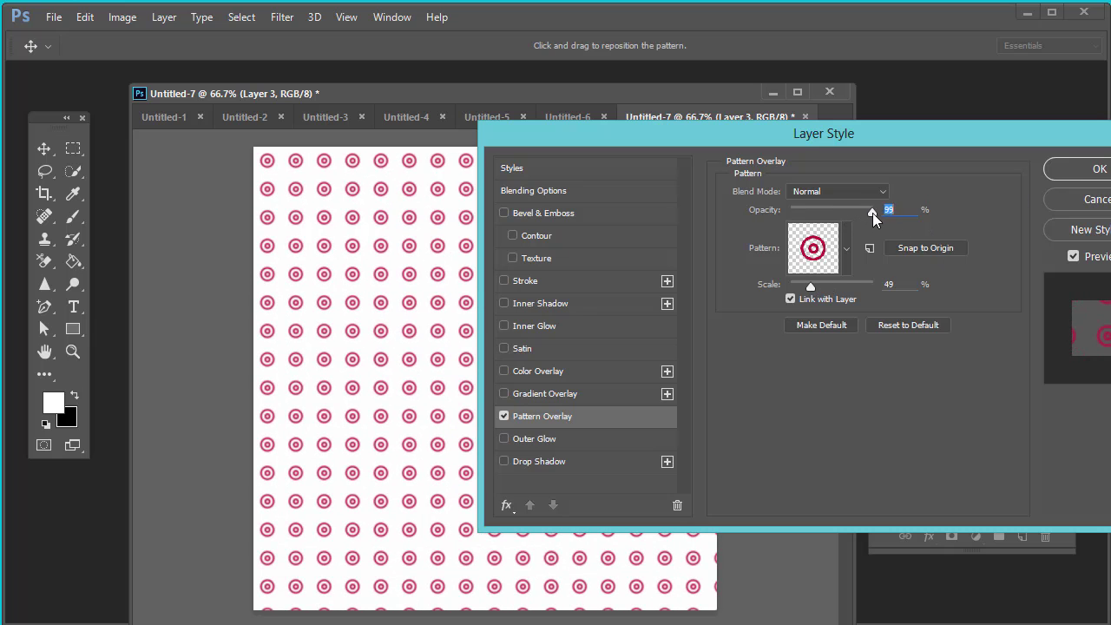
left_click(1059, 172)
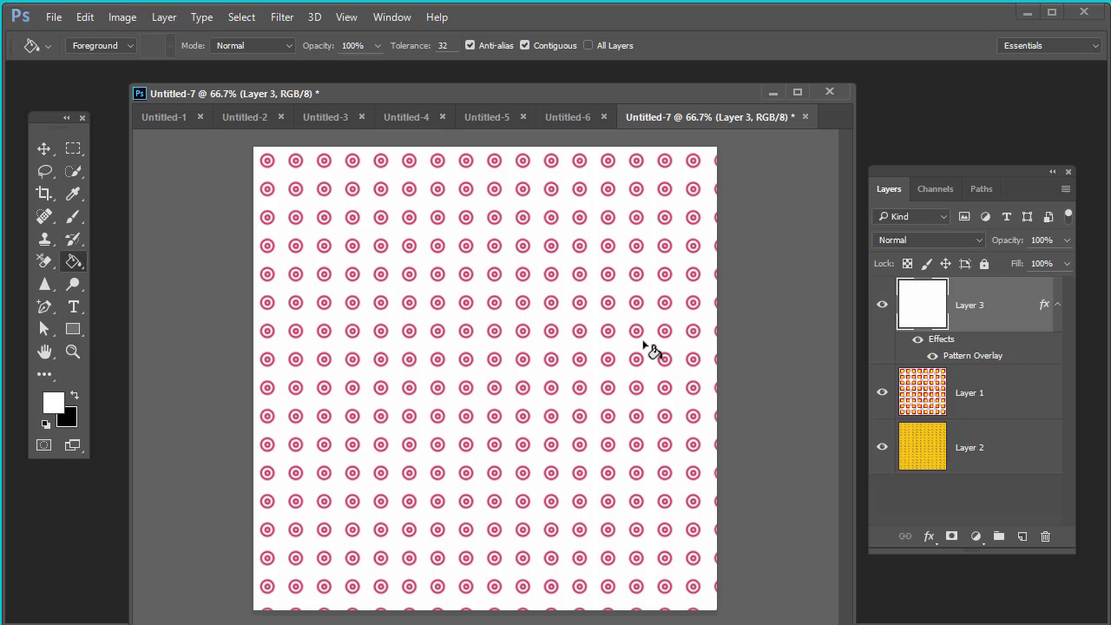